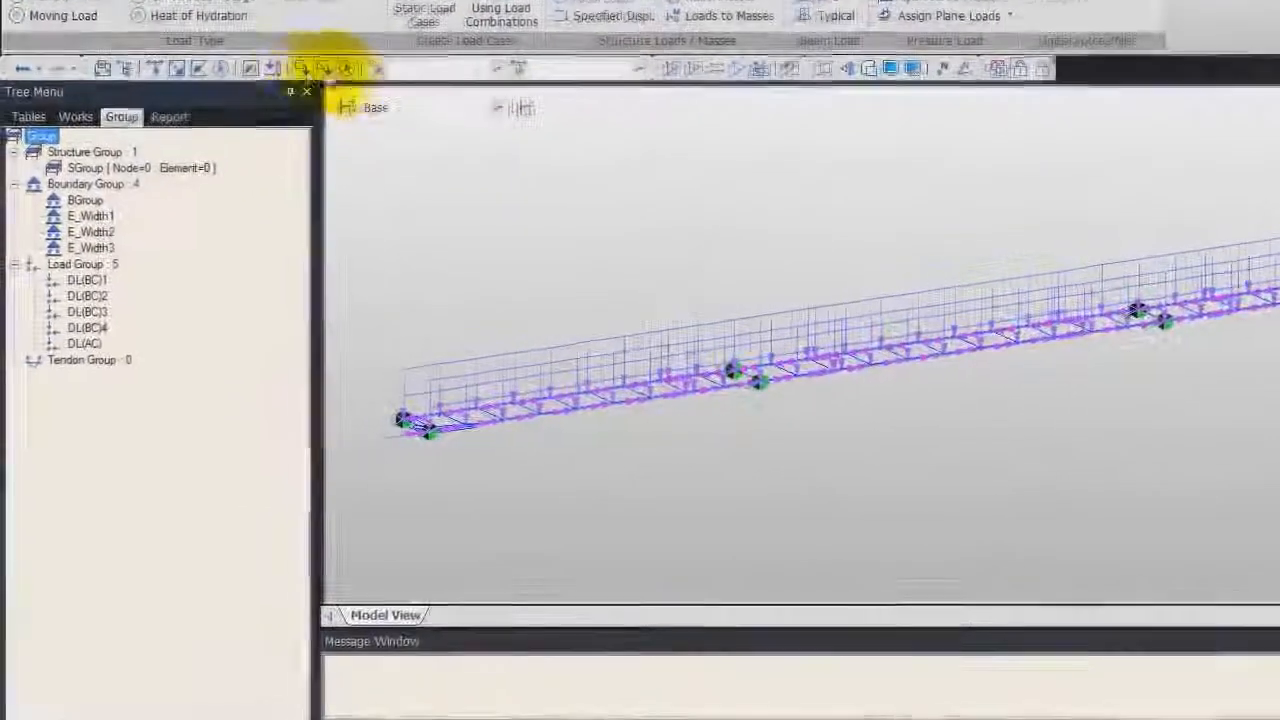
Assign all nodes and elements of the model to the structure group SGroup
{"action": "left_click", "coordinate": [191, 99]}
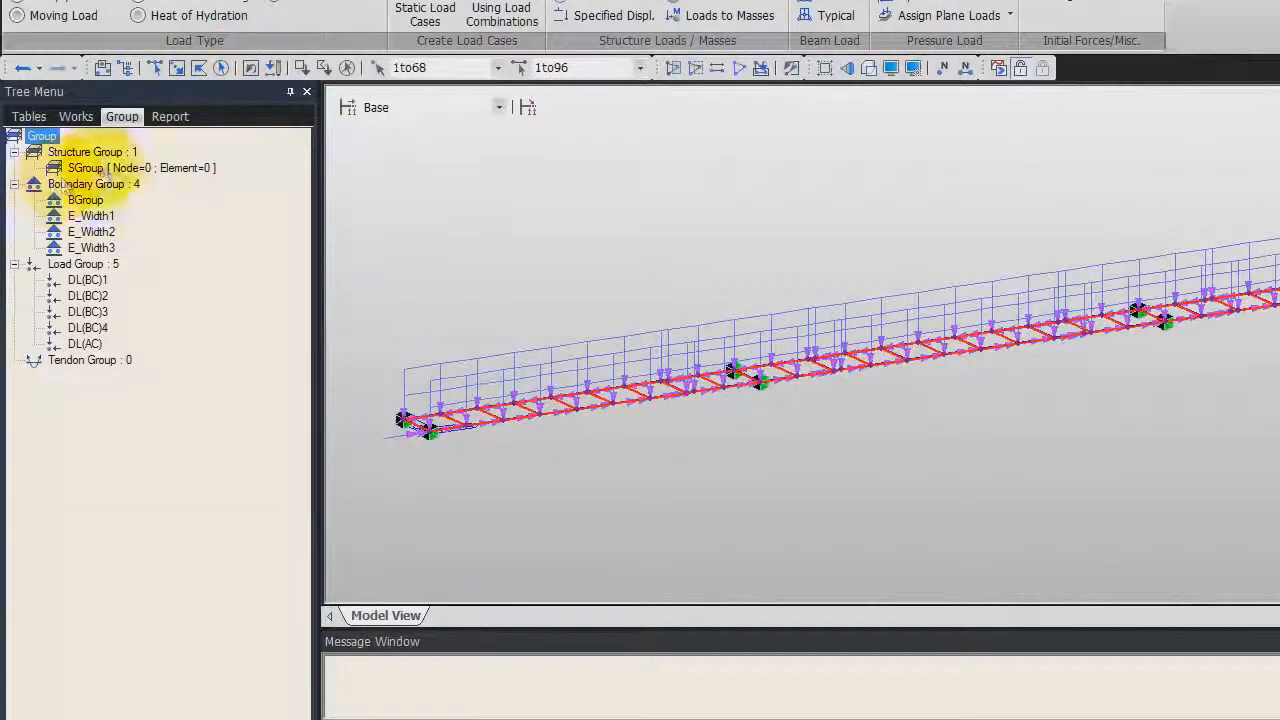
{"action": "left_click_drag", "start_coordinate": [93, 167], "coordinate": [513, 196]}
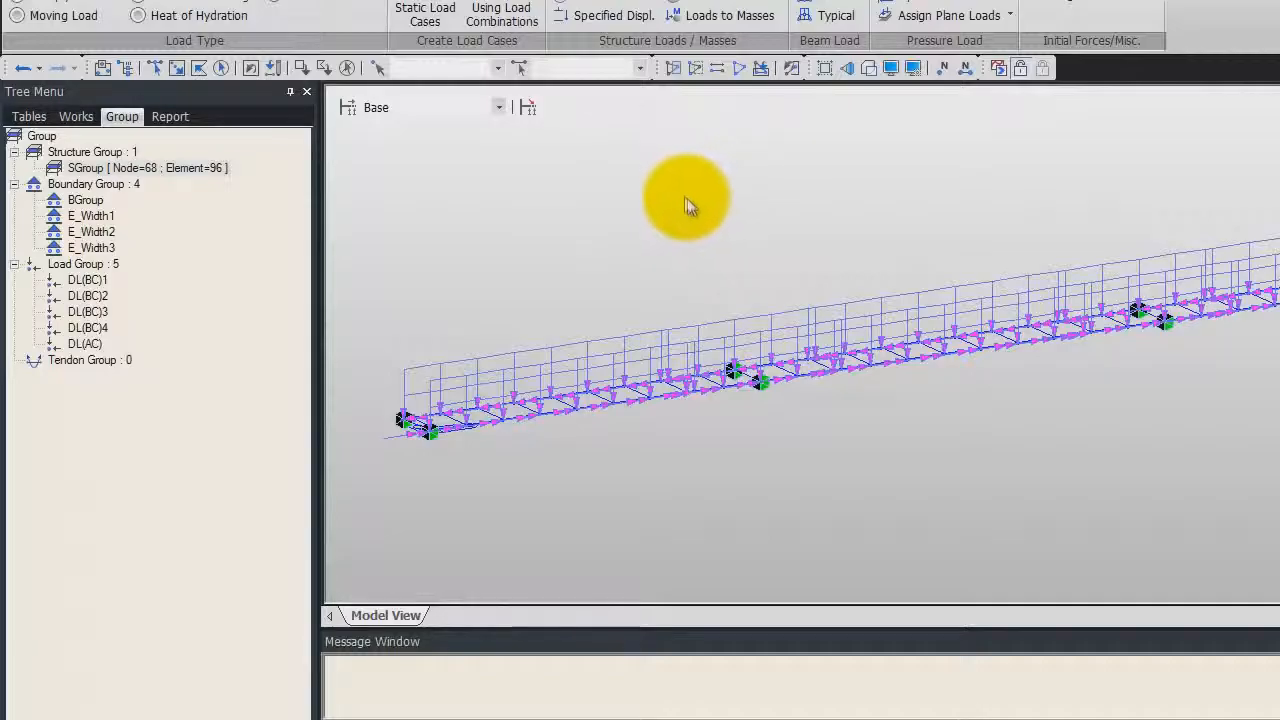
Review the construction stage table in the tutorial PDF listing element, boundary and load groups for CS1 to CS4
{"action": "key", "text": "alt+Tab"}
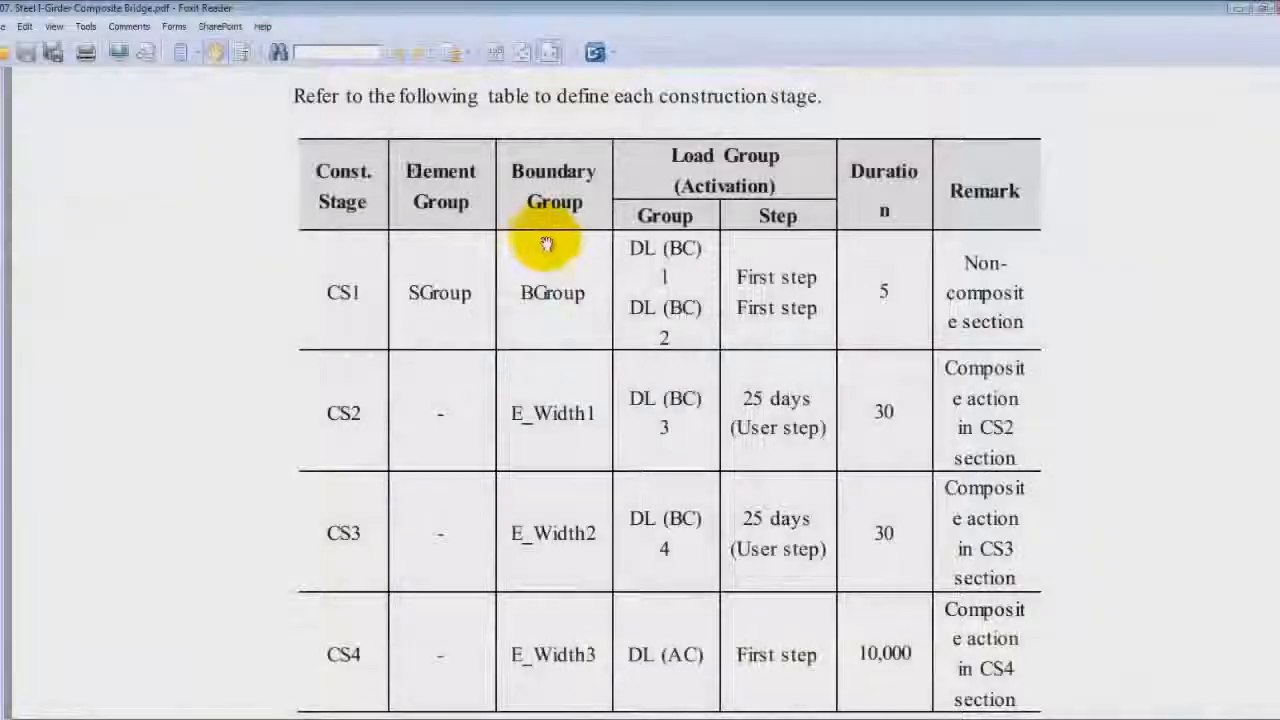
{"action": "scroll", "coordinate": [460, 305], "scroll_direction": "down", "scroll_amount": 1}
{"action": "scroll", "coordinate": [470, 300], "scroll_direction": "up", "scroll_amount": 1}
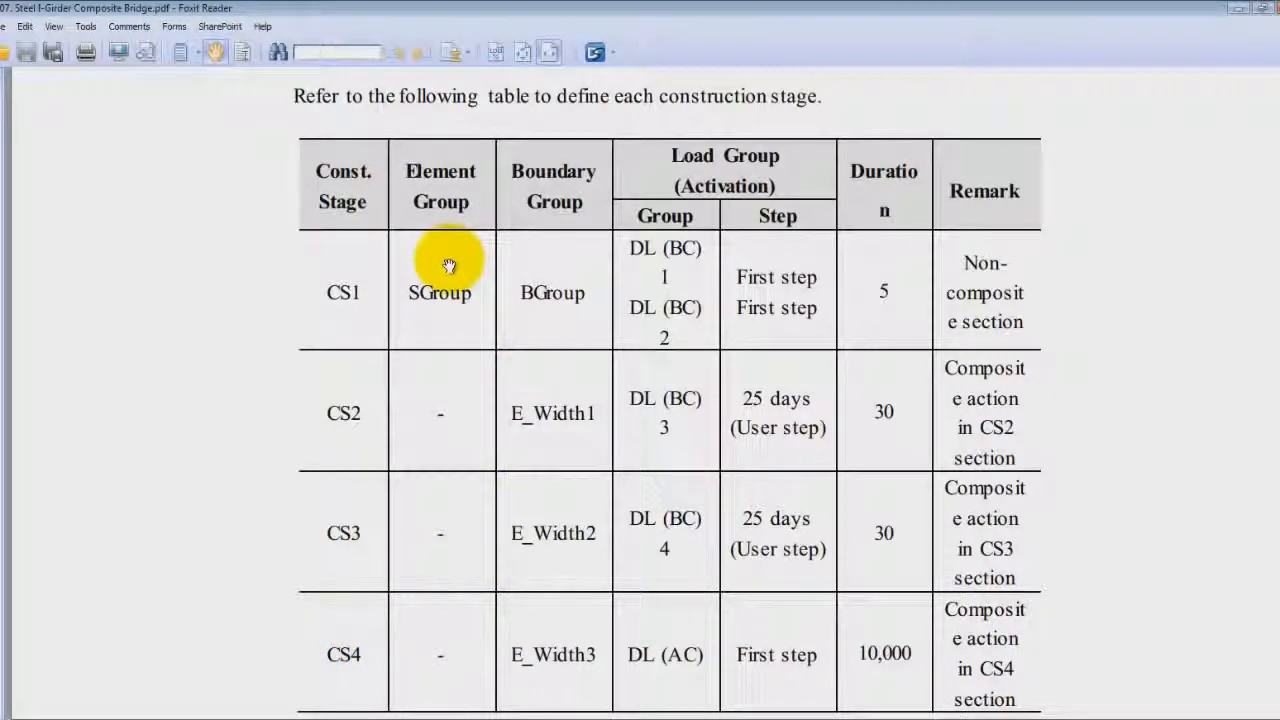
{"action": "scroll", "coordinate": [449, 265], "scroll_direction": "down", "scroll_amount": 1}
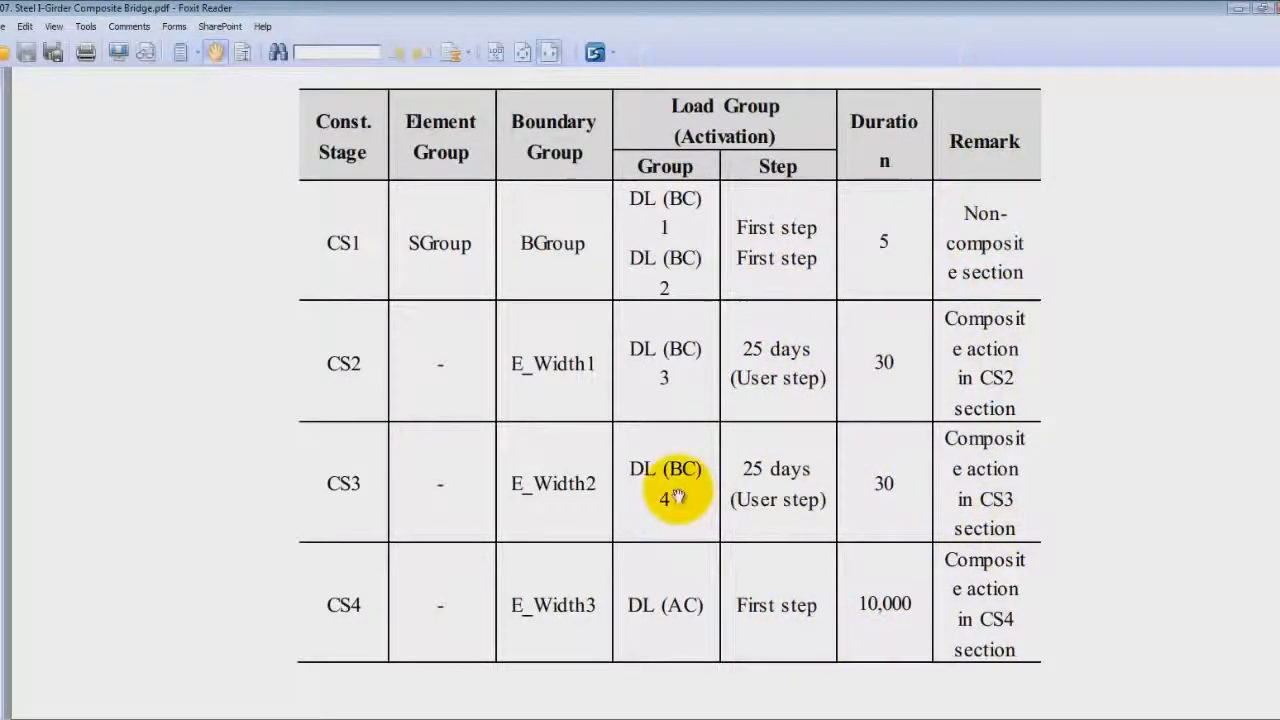
{"action": "key", "text": "alt+Tab"}
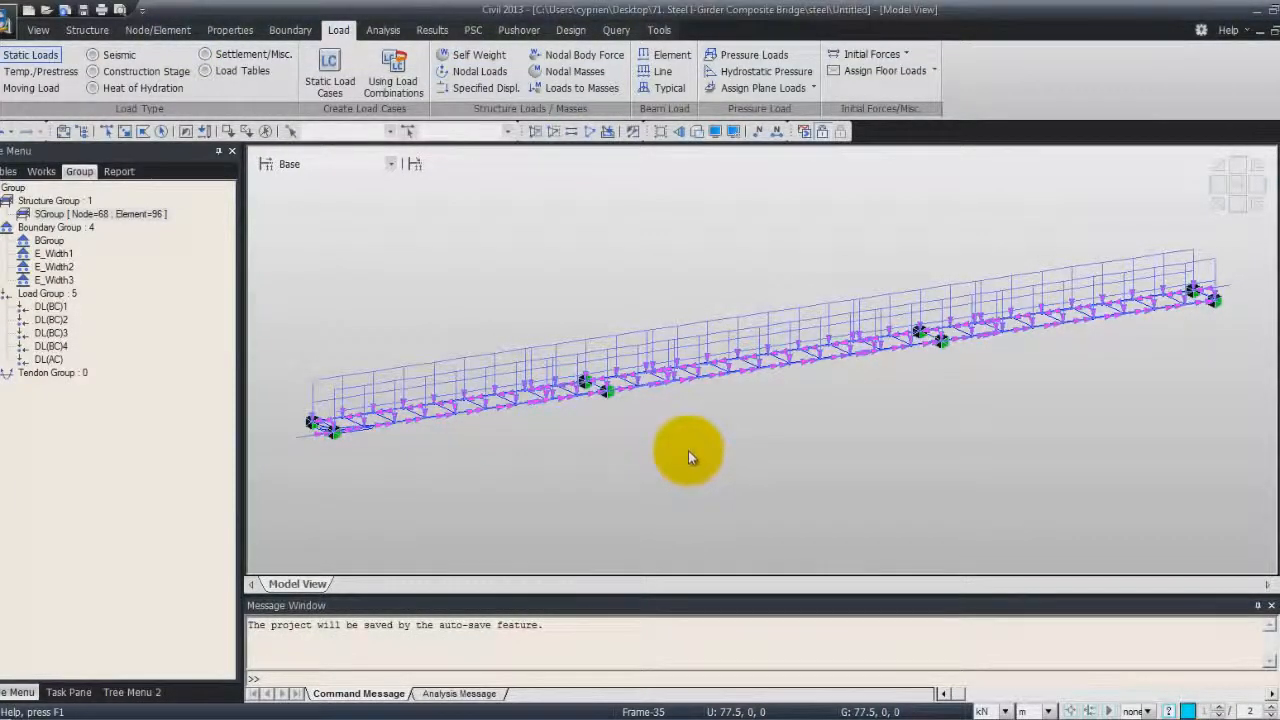
Generate four construction stages named CS with suffix 1to4, duration 30 days and an additional step at day 25
{"action": "left_click", "coordinate": [93, 72]}
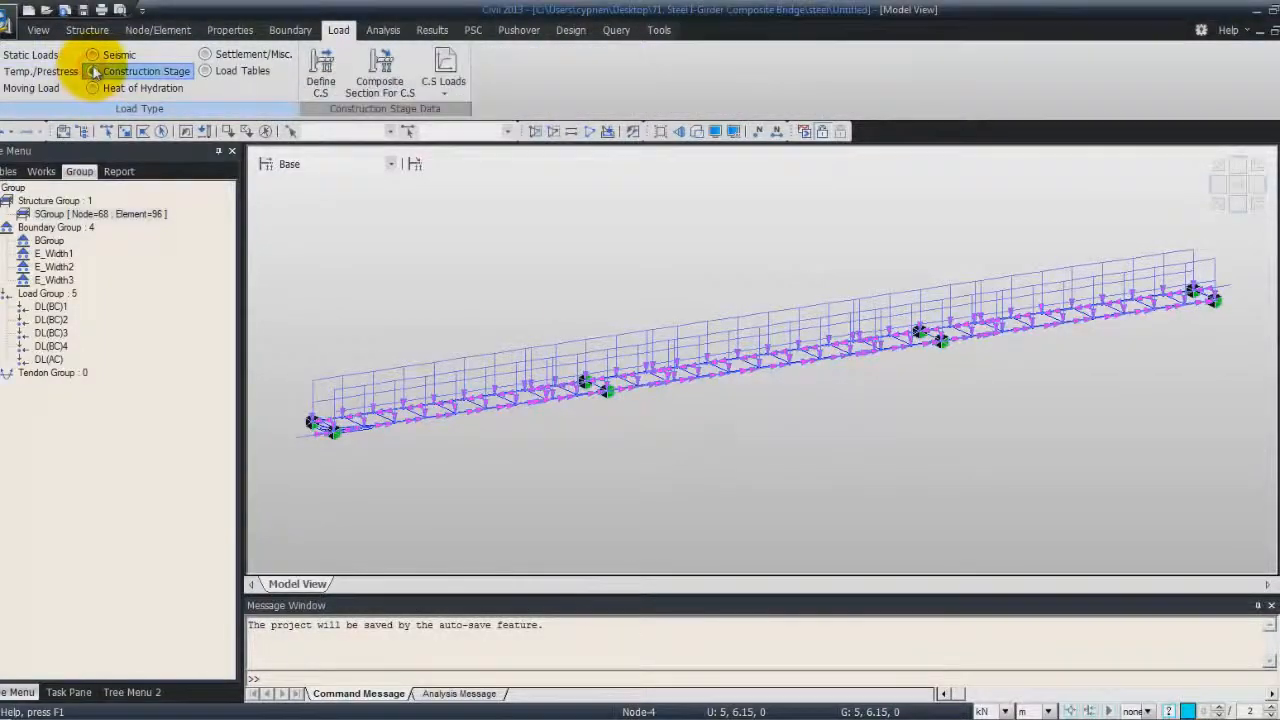
{"action": "left_click", "coordinate": [320, 70]}
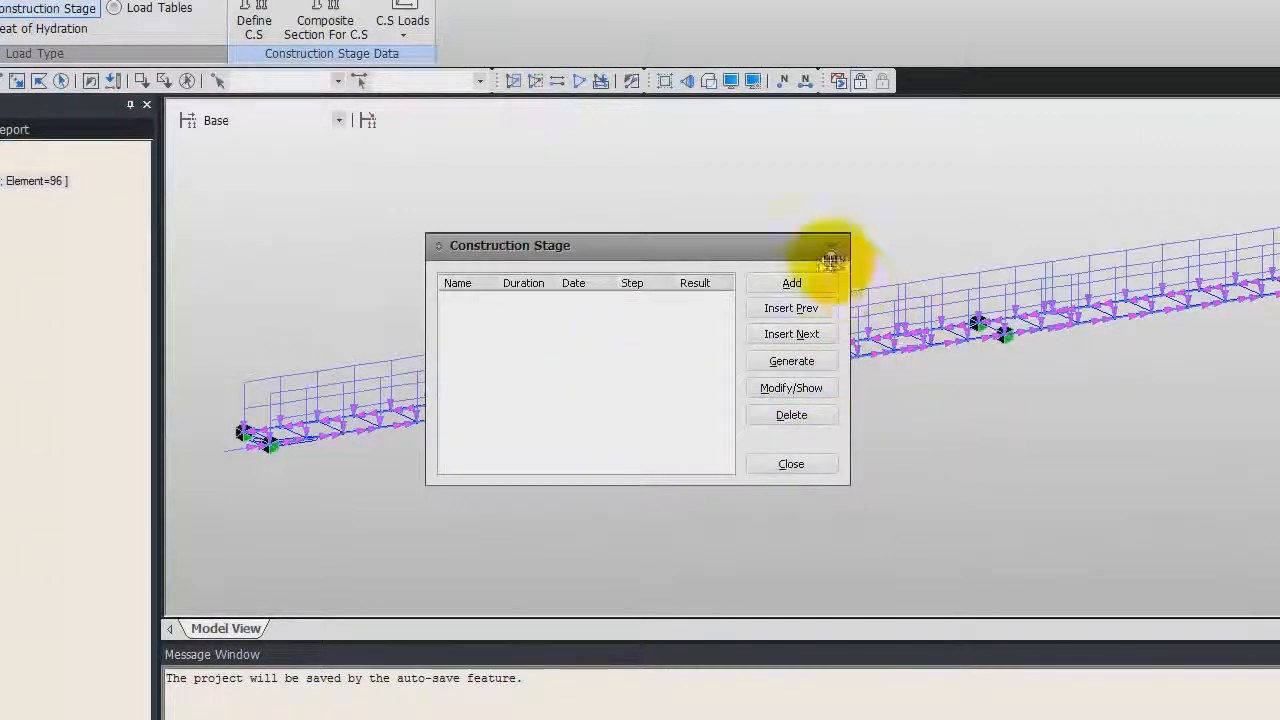
{"action": "left_click", "coordinate": [808, 362]}
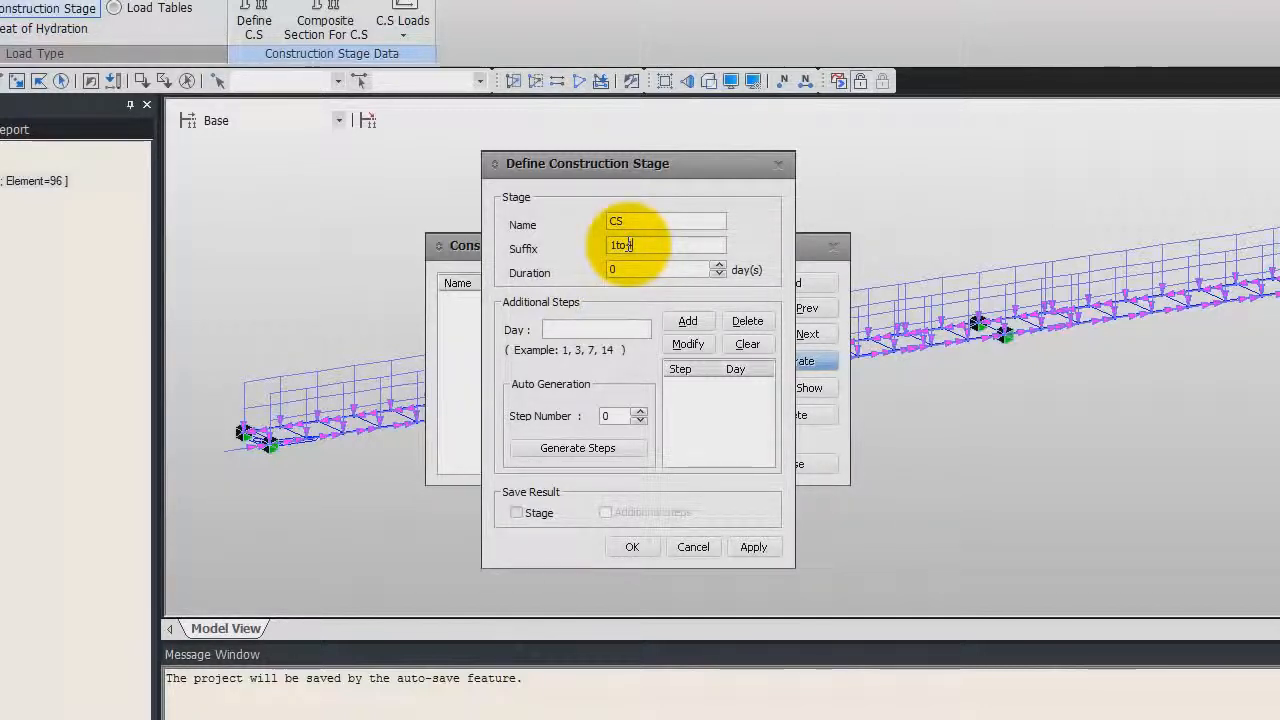
{"action": "left_click", "coordinate": [714, 263]}
{"action": "left_click_drag", "start_coordinate": [650, 264], "coordinate": [582, 258]}
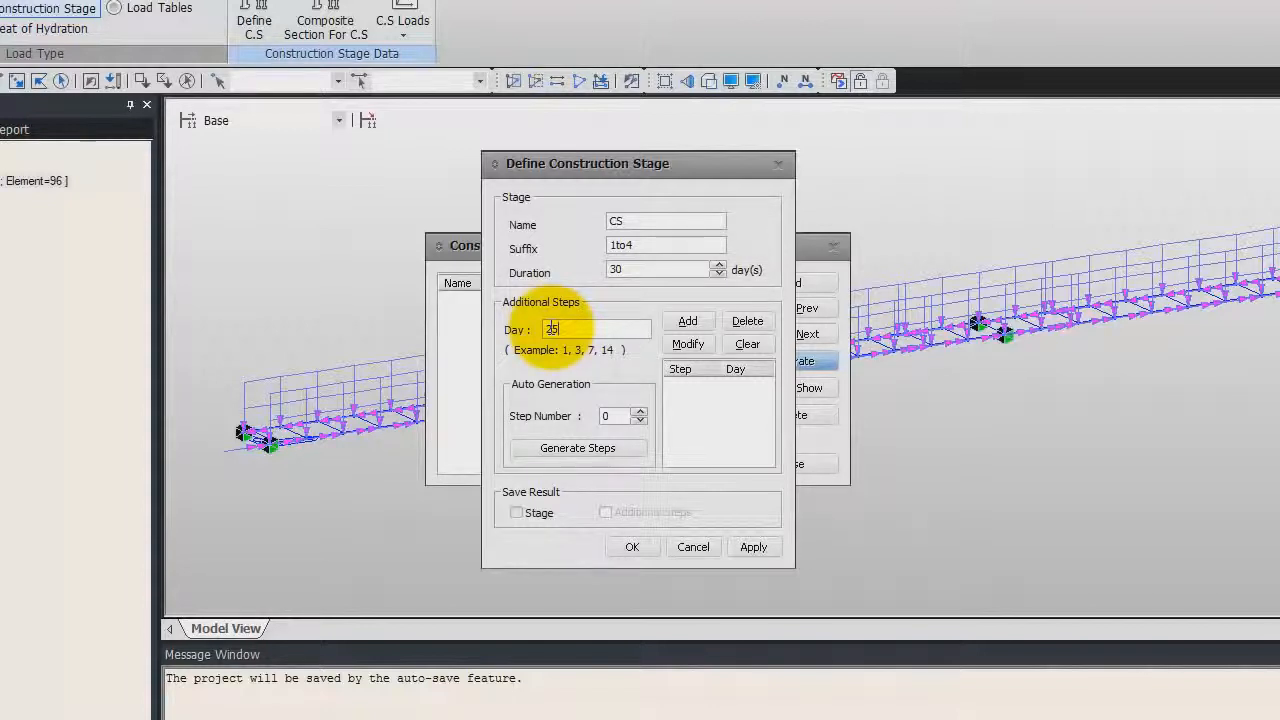
{"action": "left_click", "coordinate": [688, 322]}
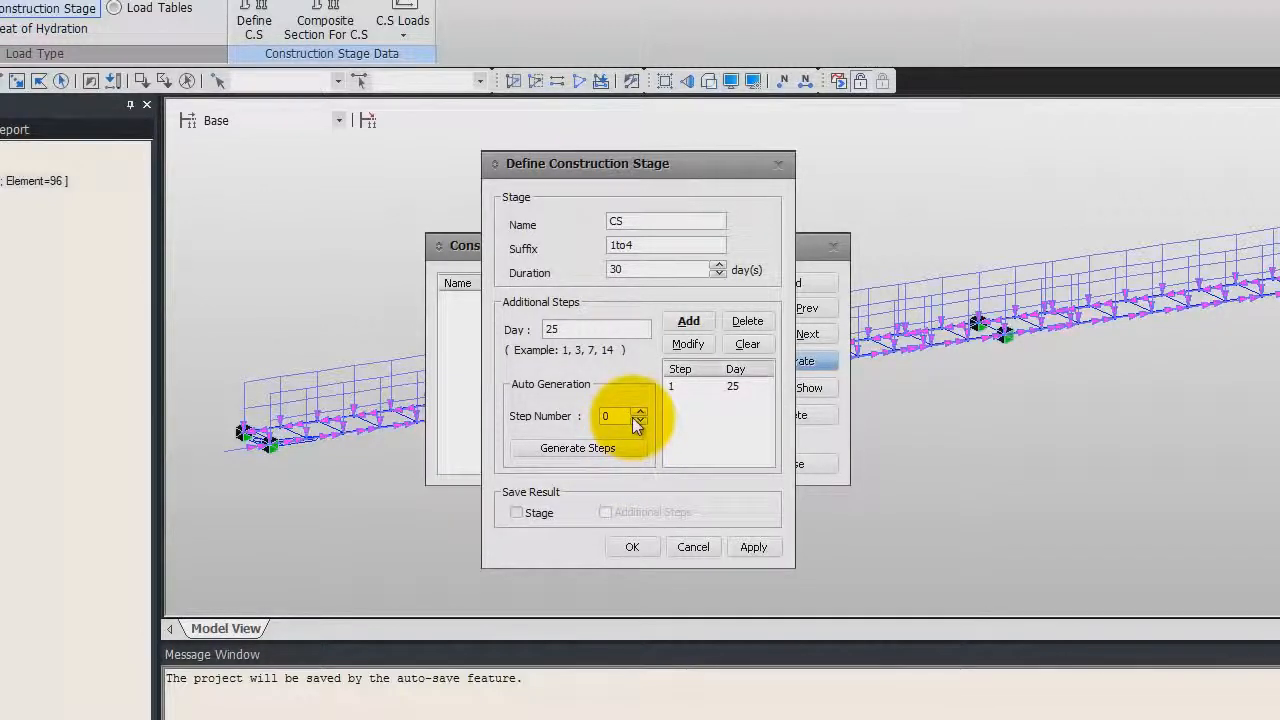
{"action": "left_click", "coordinate": [578, 448]}
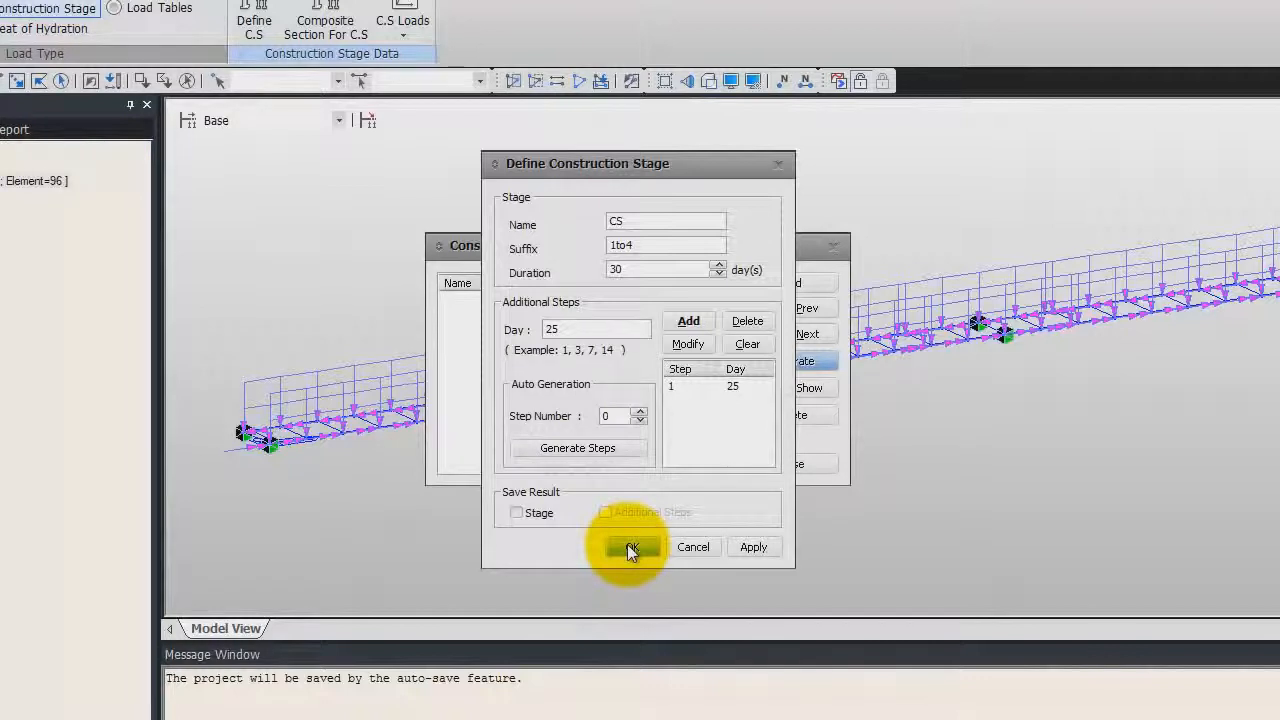
{"action": "left_click", "coordinate": [757, 547]}
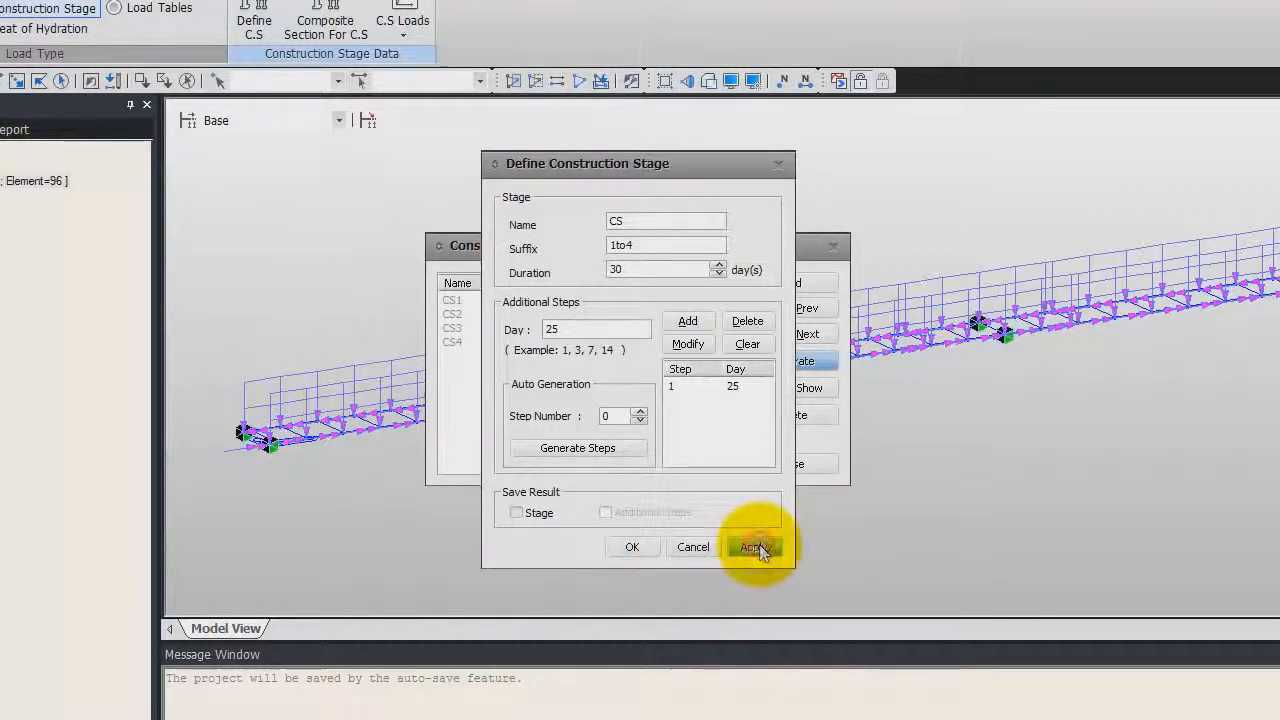
{"action": "left_click", "coordinate": [690, 550]}
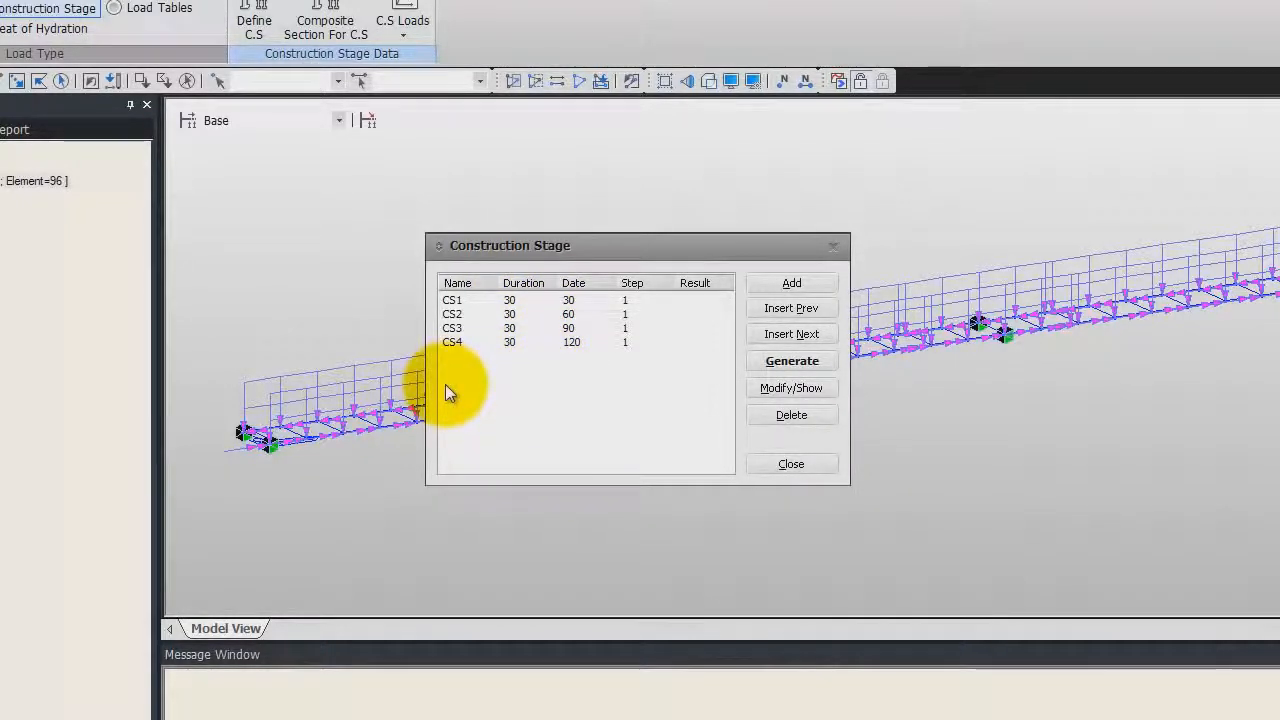
Open stage CS1 for editing, delete its additional step and set its duration to 5 days
{"action": "left_click", "coordinate": [816, 362]}
{"action": "left_click", "coordinate": [558, 300]}
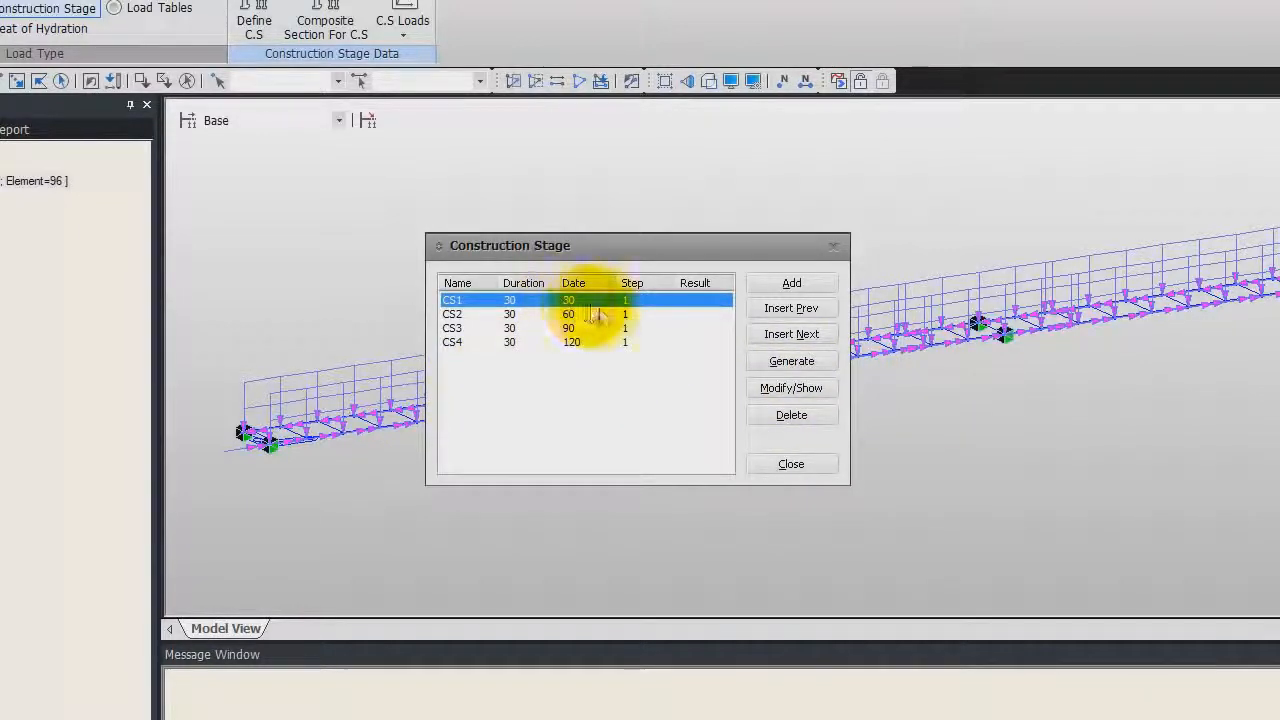
{"action": "left_click", "coordinate": [792, 390]}
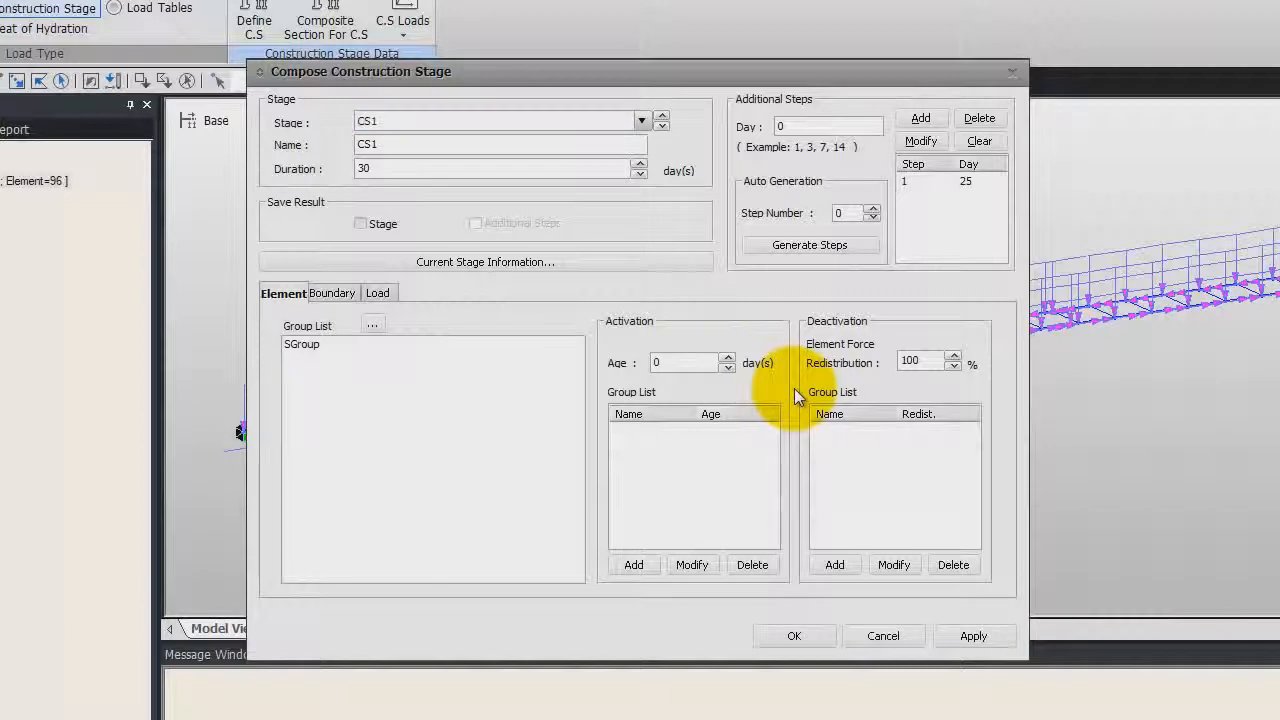
{"action": "left_click", "coordinate": [928, 183]}
{"action": "left_click", "coordinate": [980, 118]}
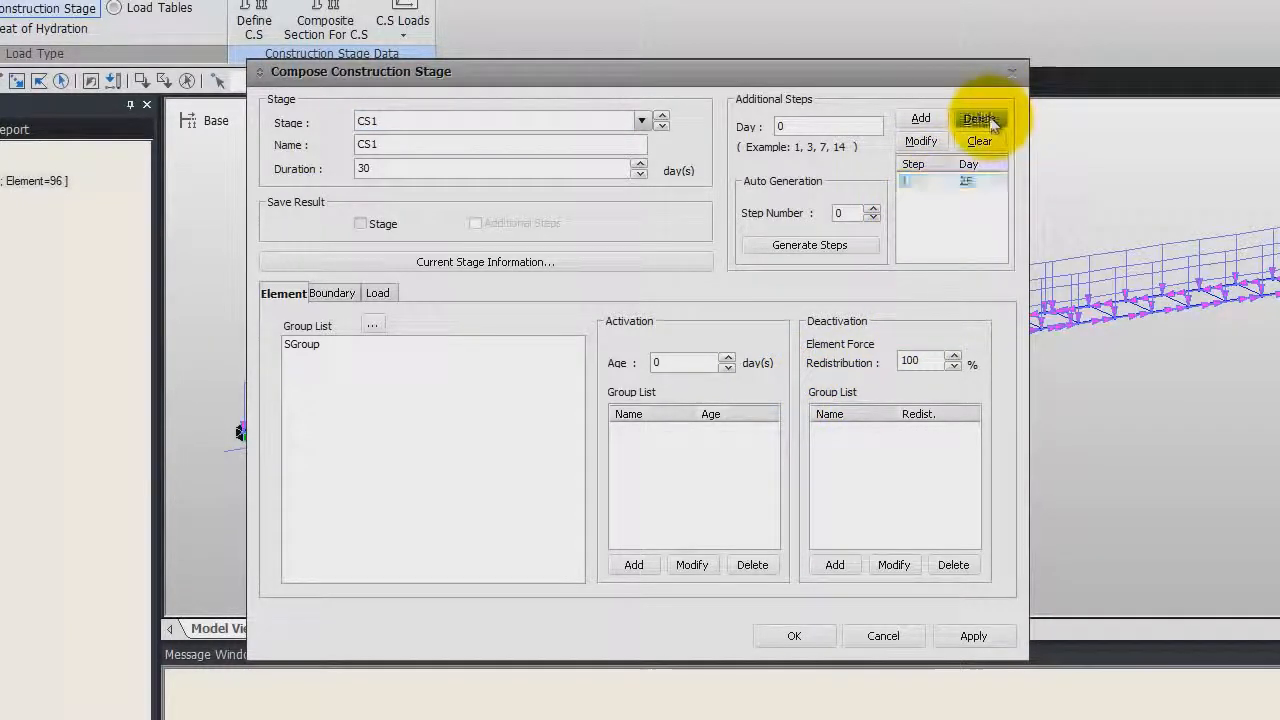
{"action": "double_click", "coordinate": [402, 169]}
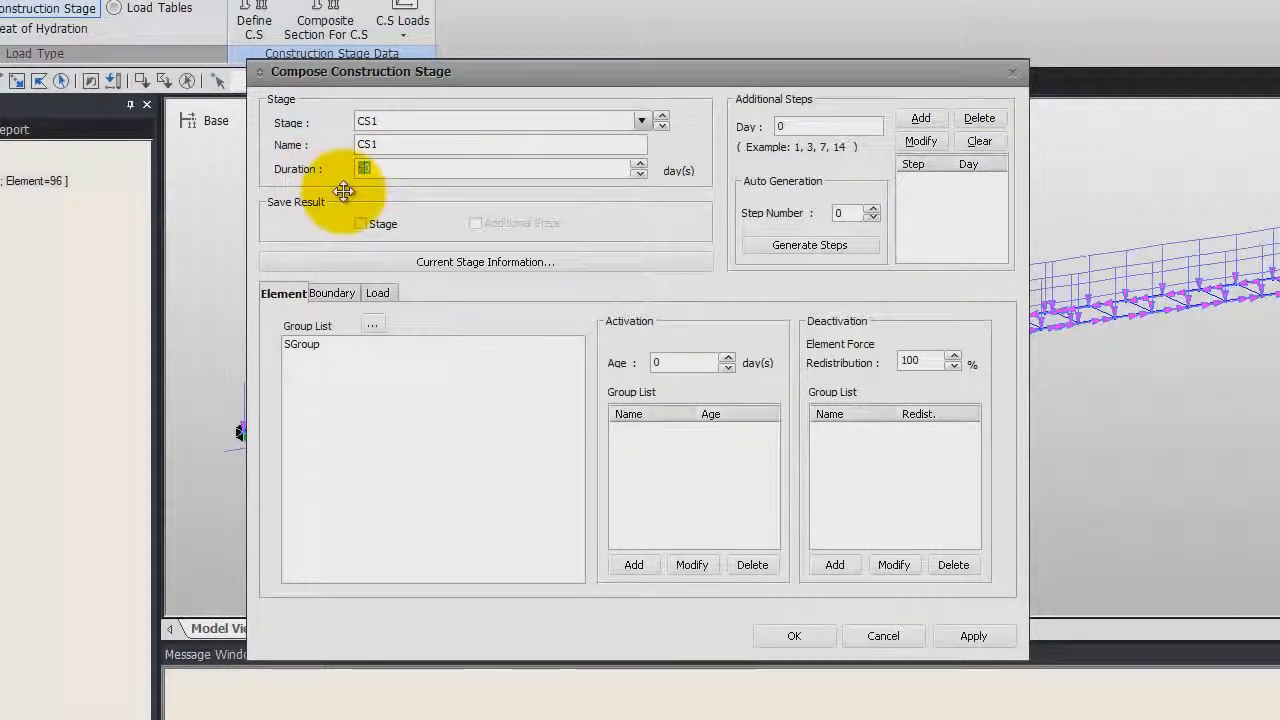
{"action": "type", "text": "5"}
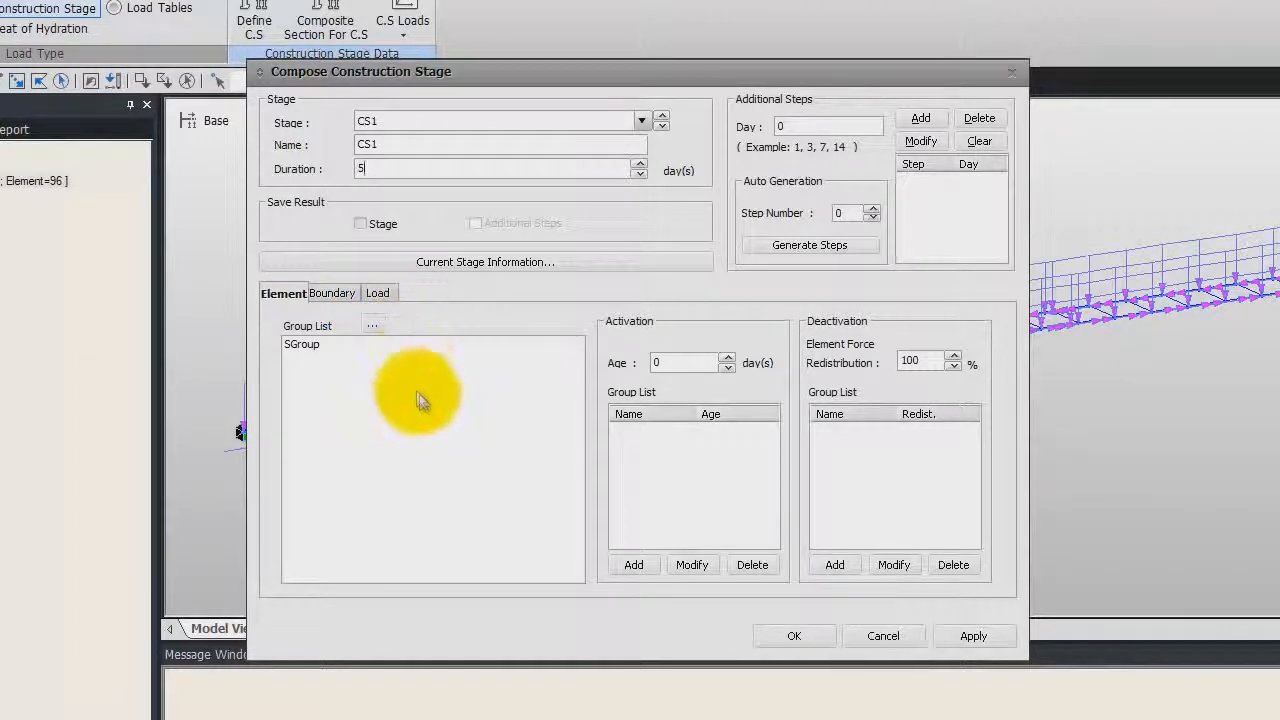
Activate the SGroup element group and the BGroup boundary group, deformed position, in stage CS1
{"action": "left_click", "coordinate": [311, 345]}
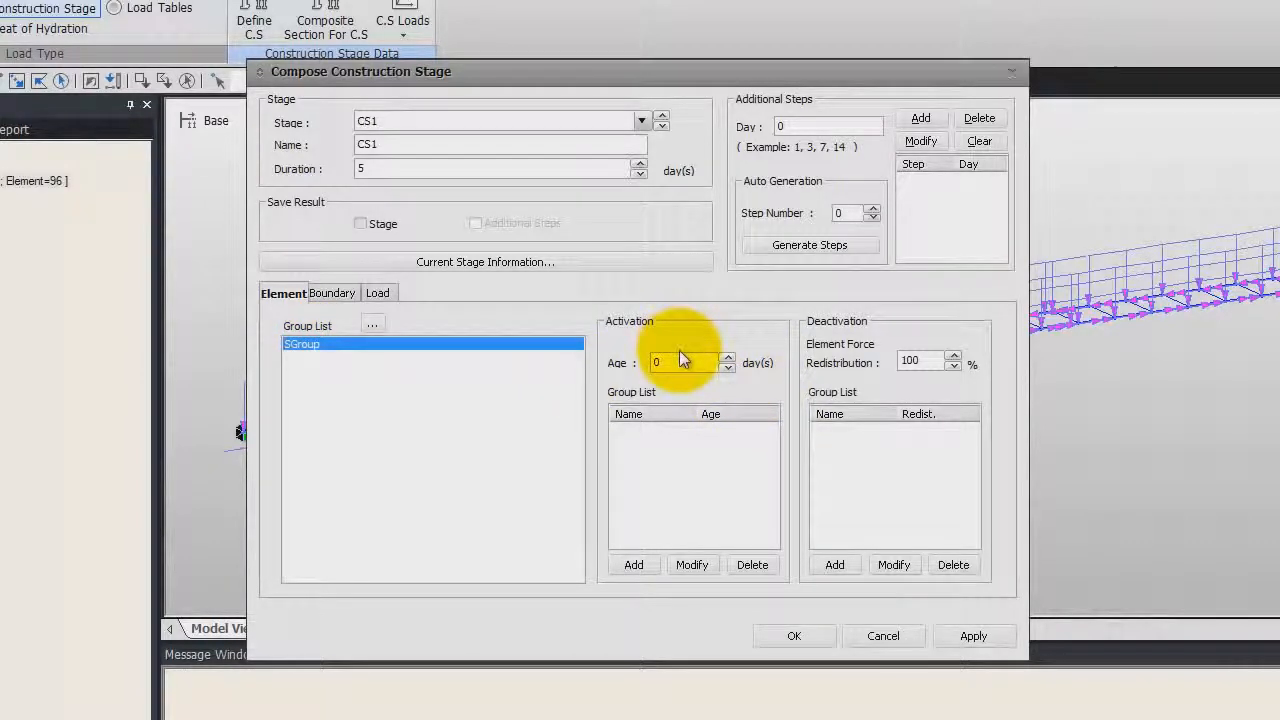
{"action": "left_click", "coordinate": [632, 563]}
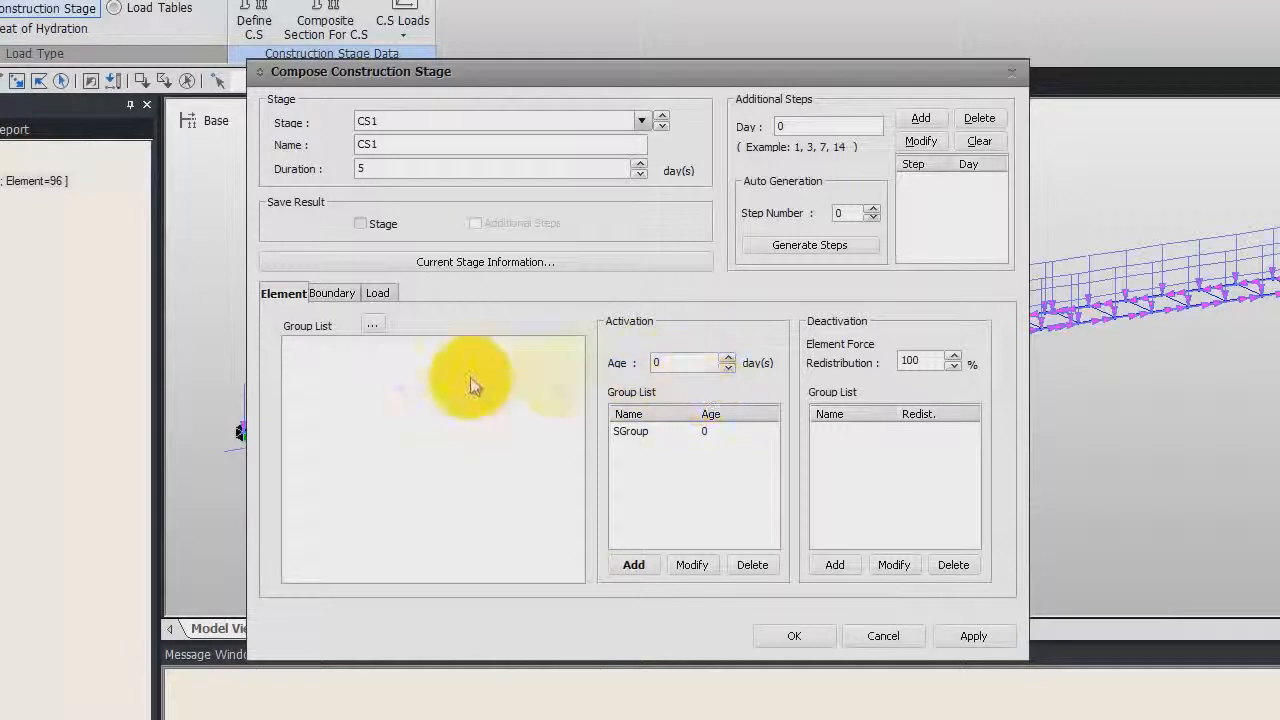
{"action": "left_click", "coordinate": [331, 296]}
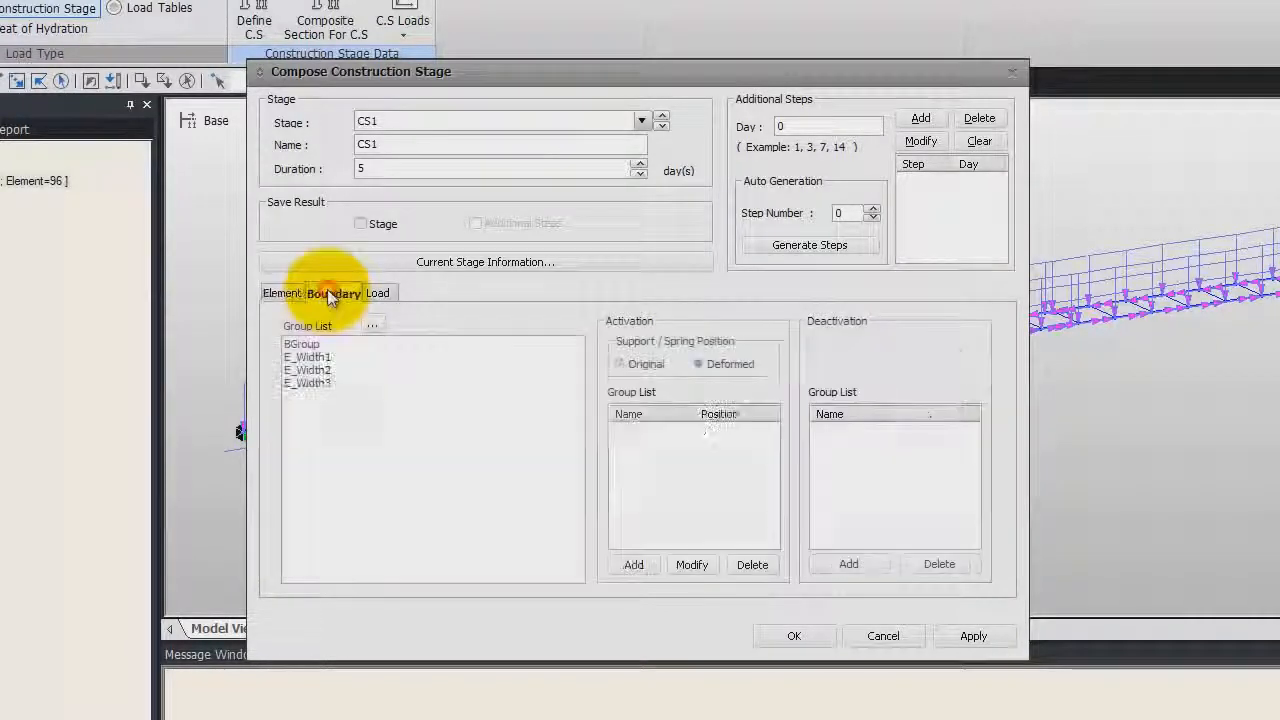
{"action": "left_click", "coordinate": [310, 345]}
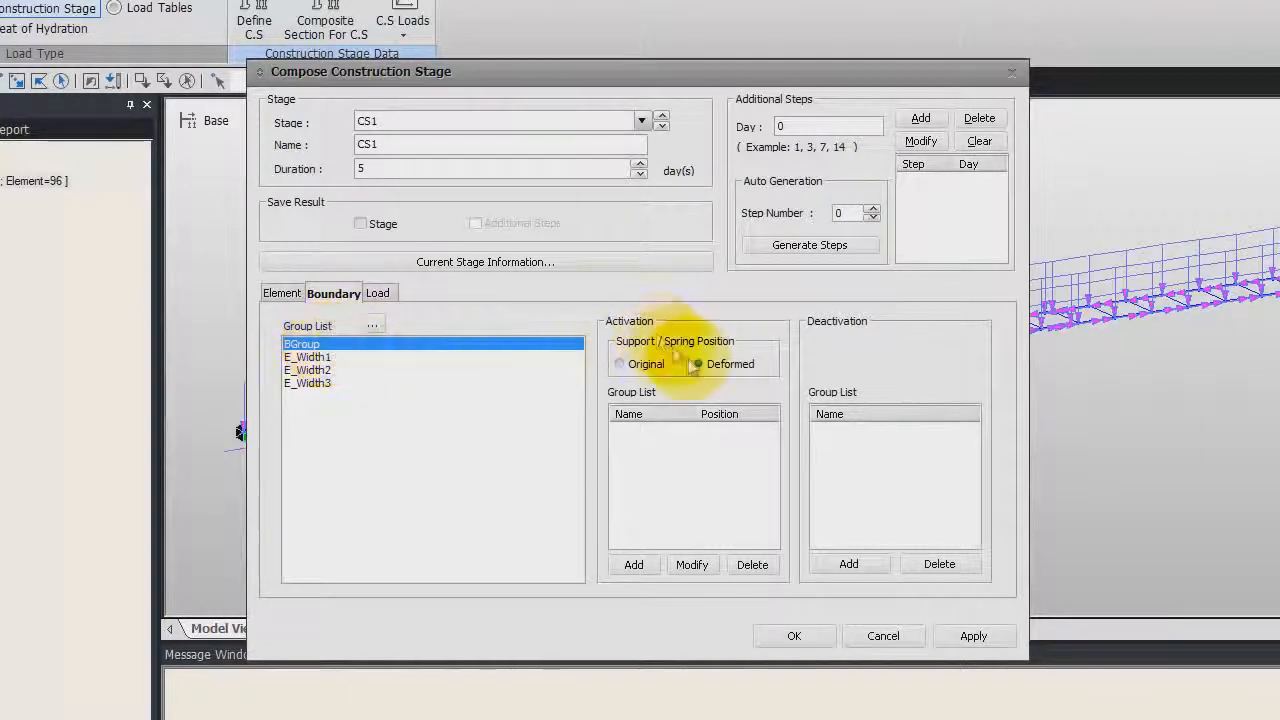
{"action": "left_click", "coordinate": [634, 565]}
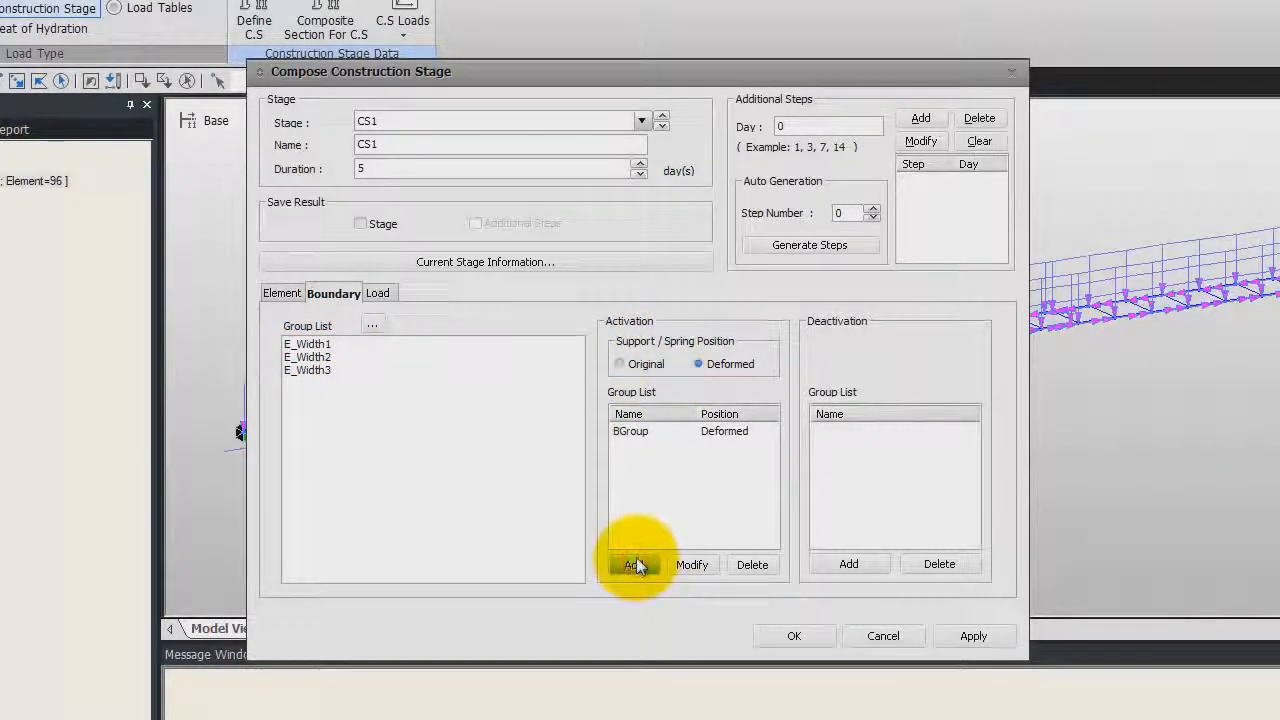
Activate load groups DL(BC)1 and DL(BC)2 on the first day in CS1 and confirm the stage
{"action": "left_click", "coordinate": [377, 295]}
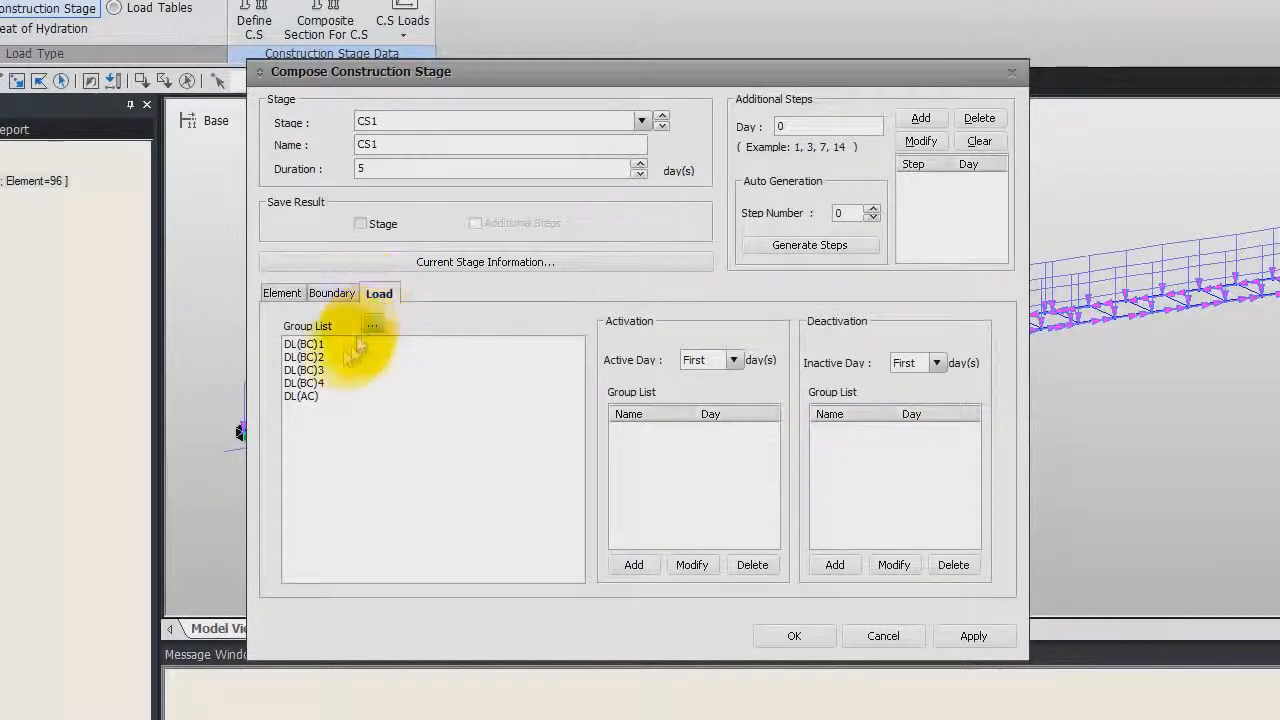
{"action": "left_click", "coordinate": [305, 344]}
{"action": "left_click", "coordinate": [318, 358], "text": "ctrl"}
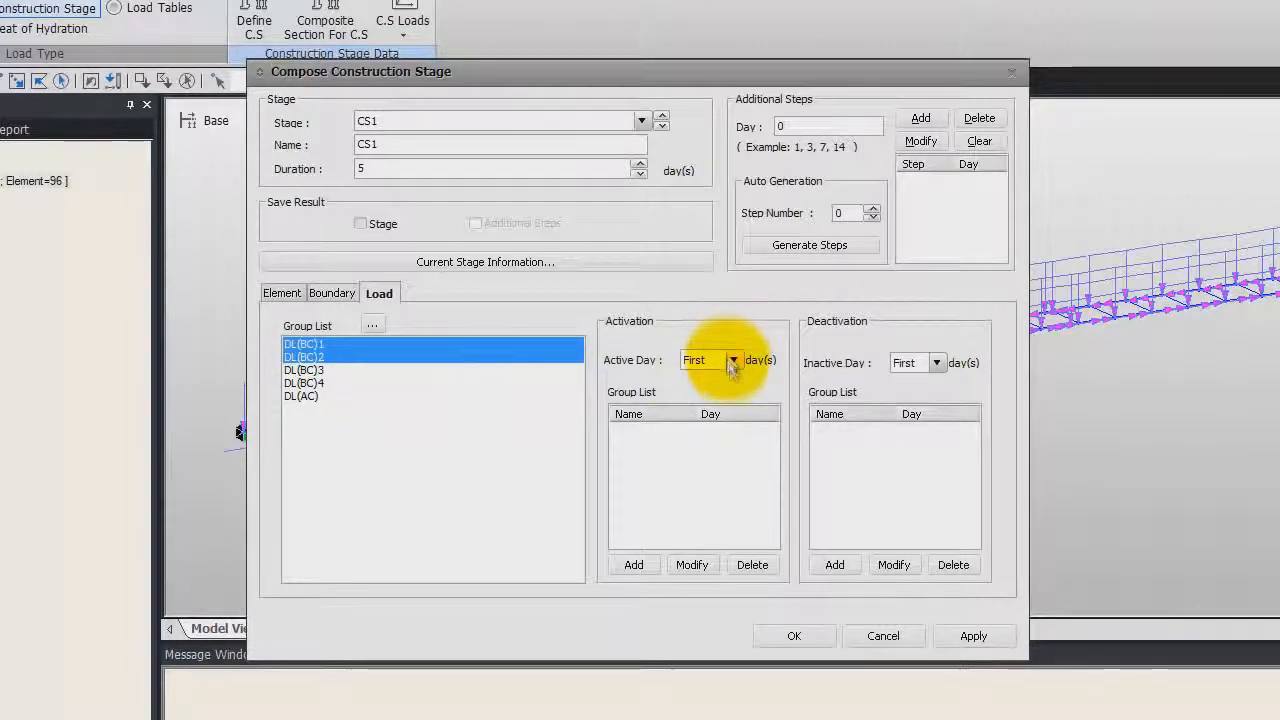
{"action": "left_click", "coordinate": [638, 565]}
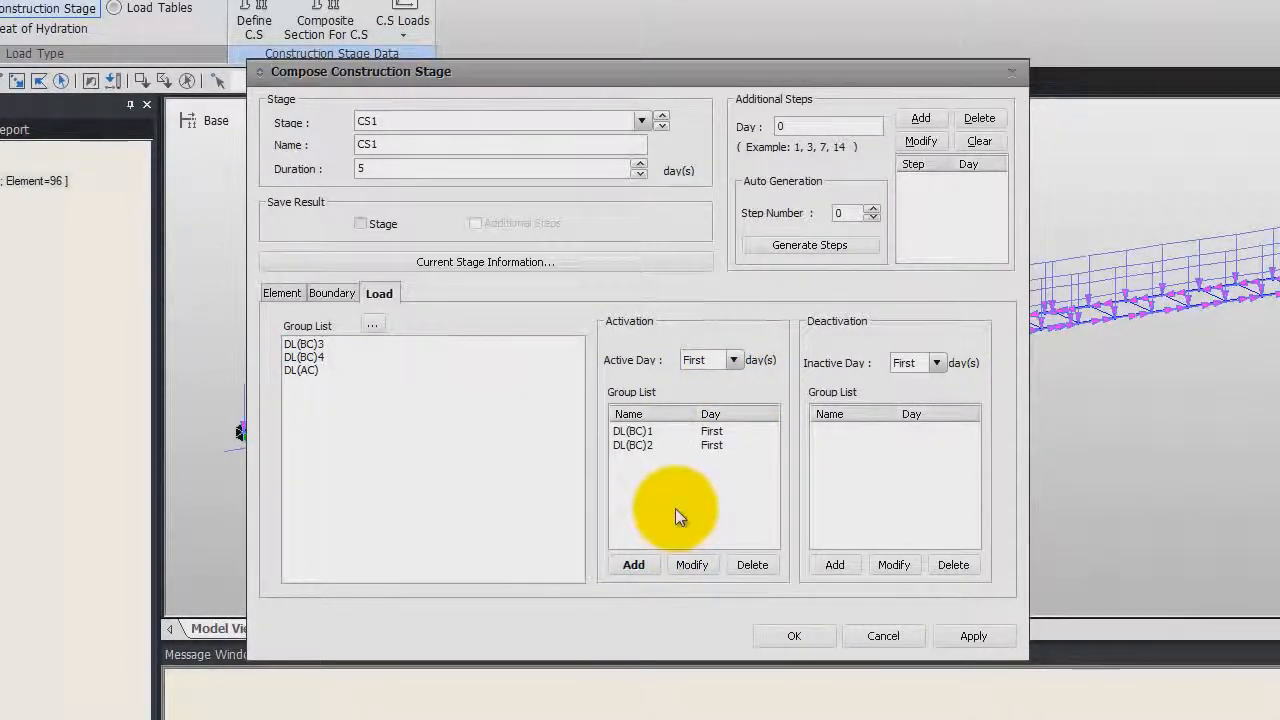
{"action": "left_click", "coordinate": [789, 637]}
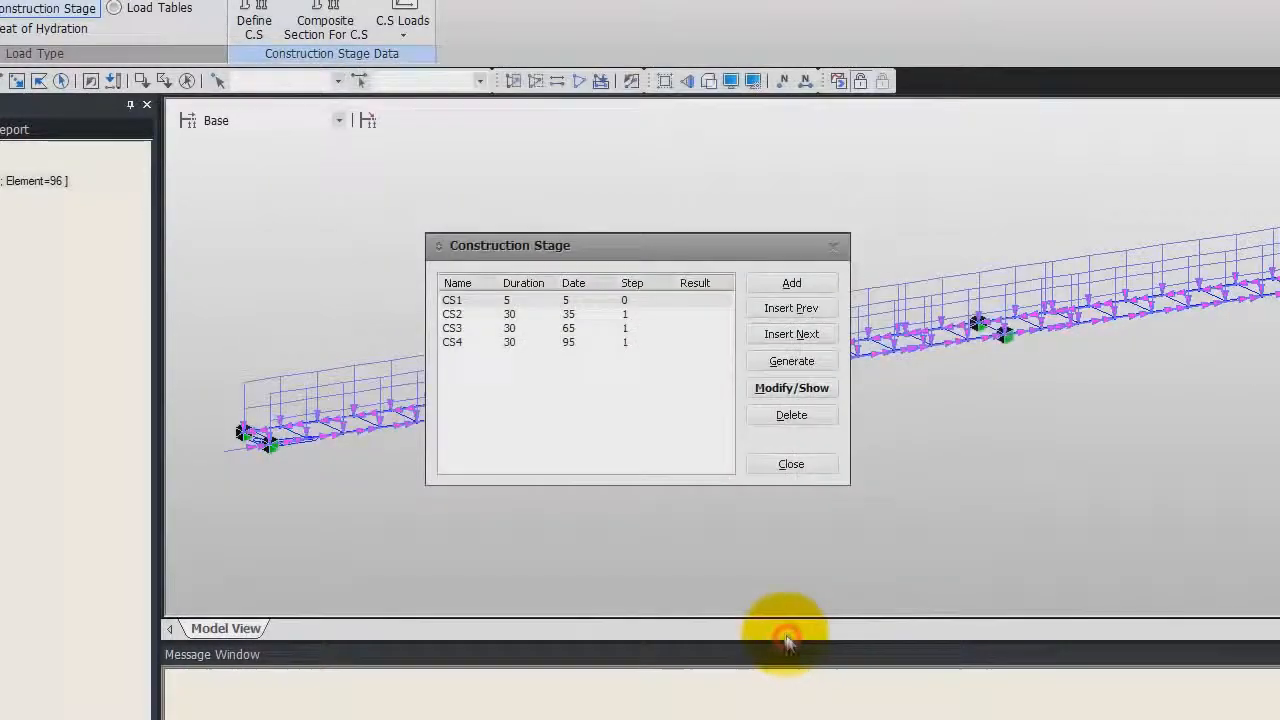
Open stage CS2 for editing and activate boundary group E_Width1 with the deformed support position
{"action": "left_click", "coordinate": [573, 315]}
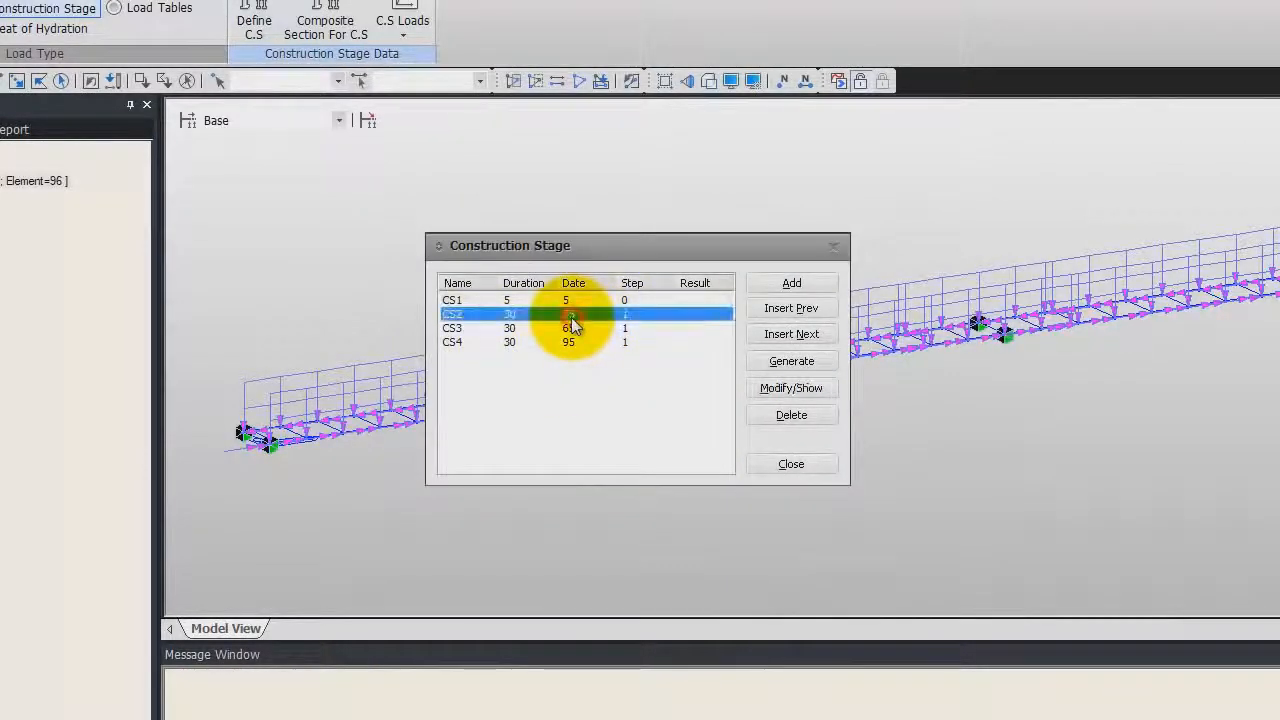
{"action": "left_click", "coordinate": [786, 390]}
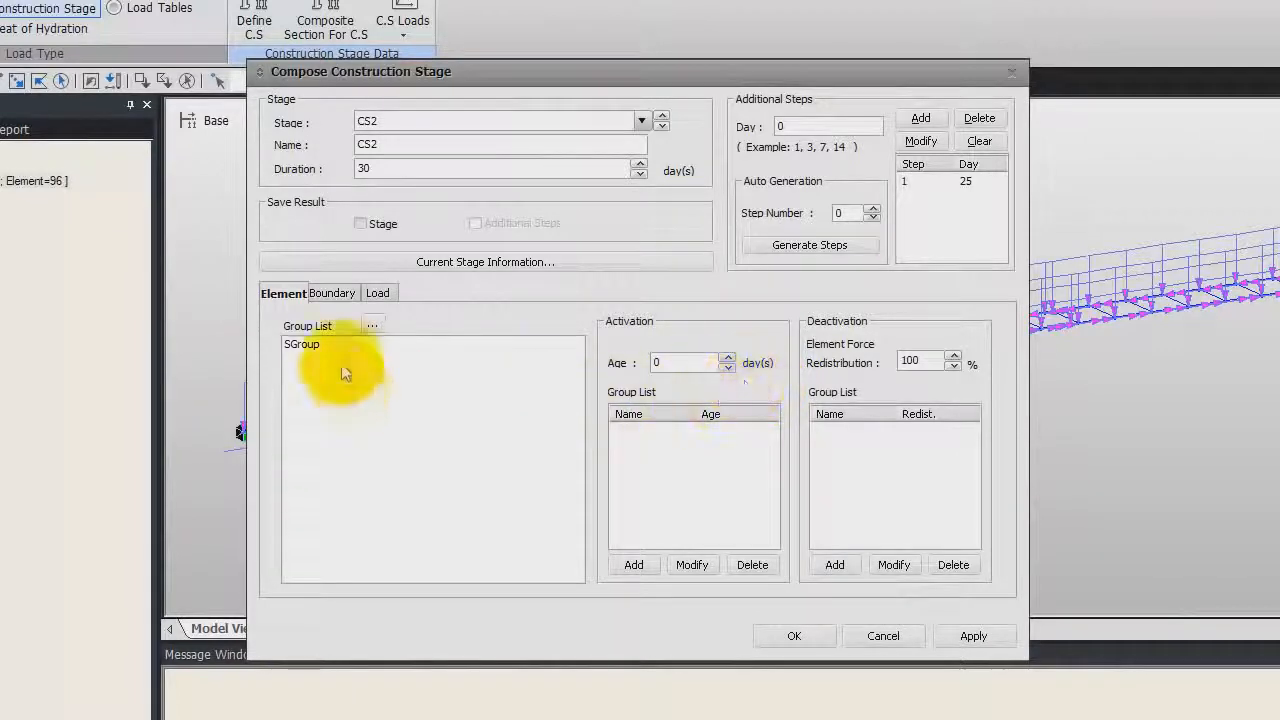
{"action": "left_click", "coordinate": [333, 293]}
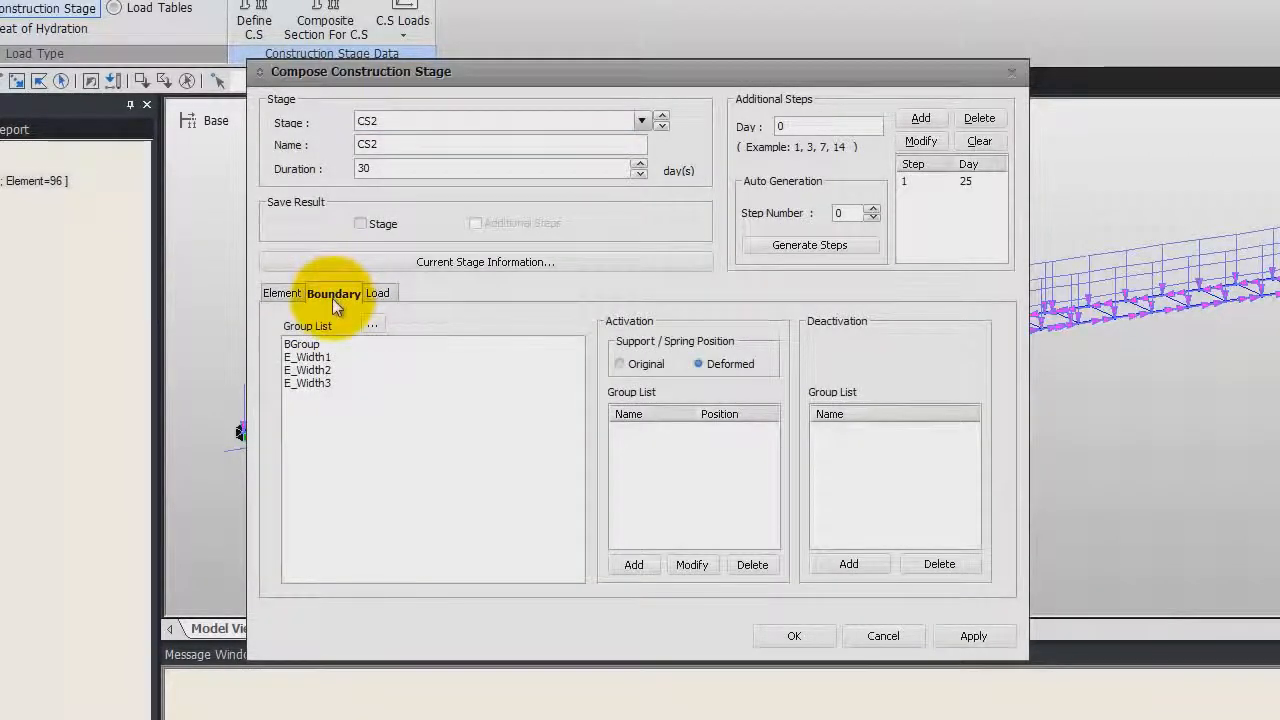
{"action": "left_click", "coordinate": [313, 346]}
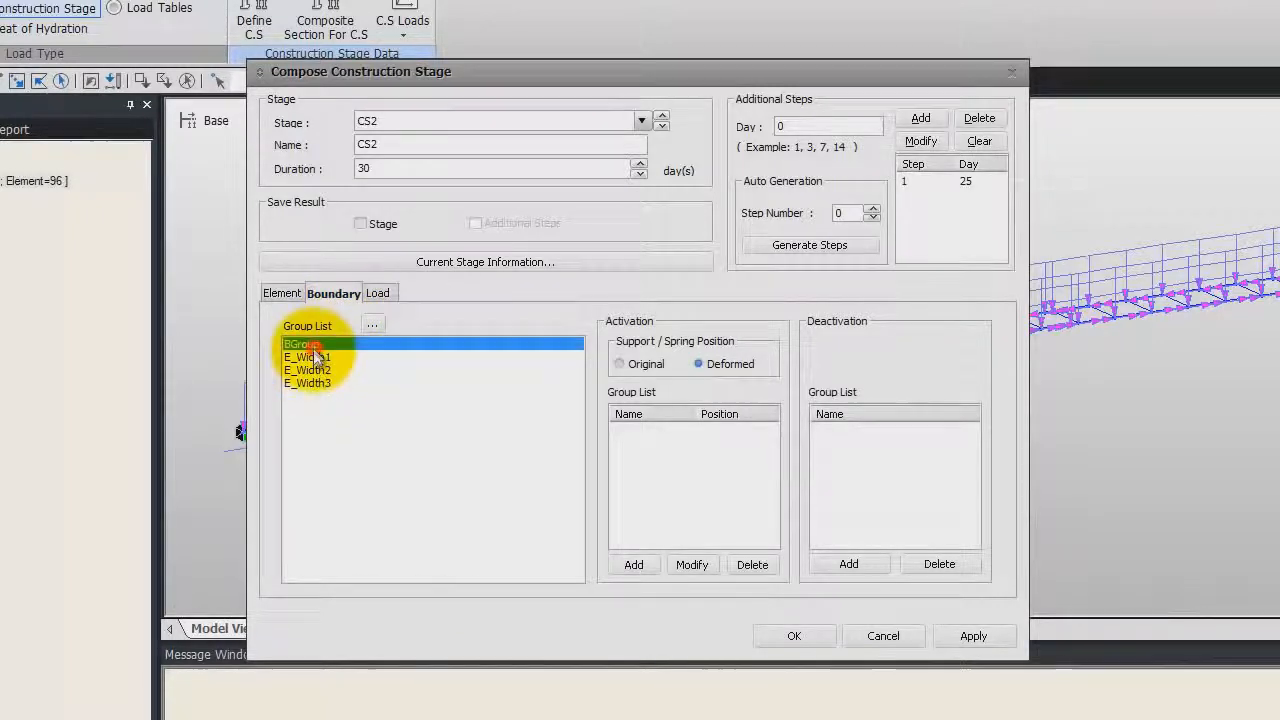
{"action": "left_click", "coordinate": [313, 357]}
{"action": "left_click", "coordinate": [640, 566]}
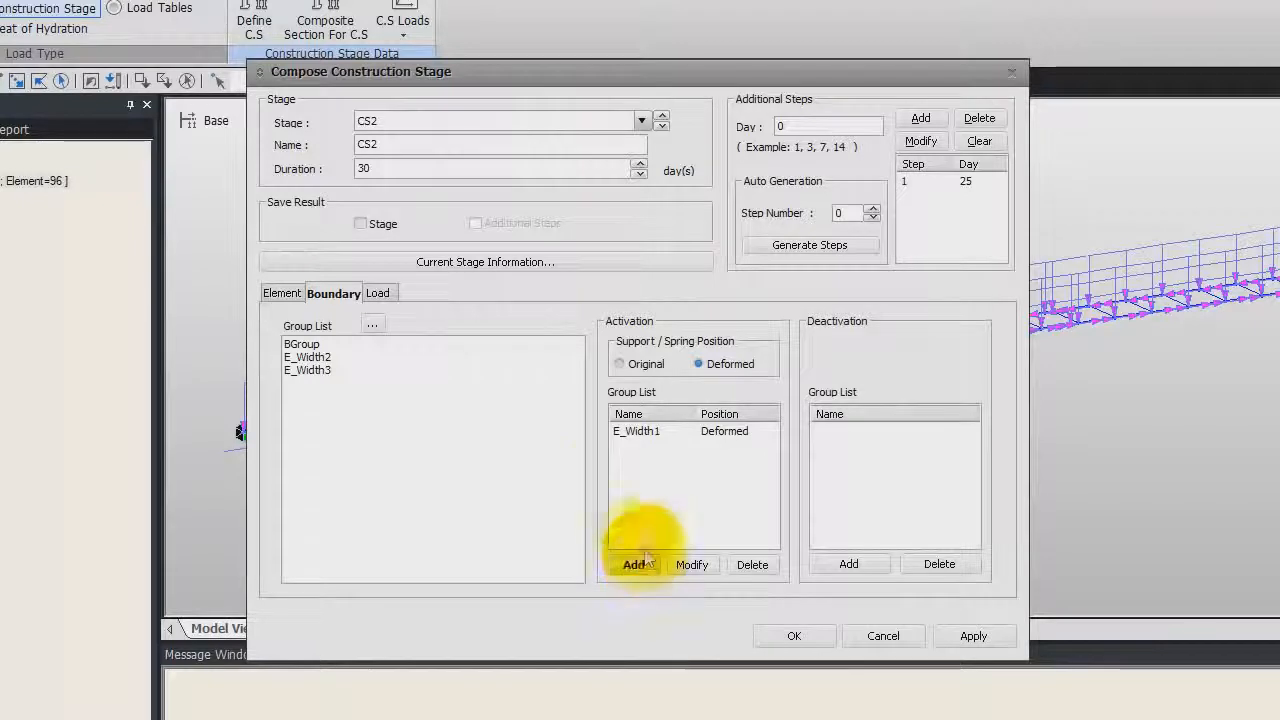
Activate load group DL(BC)3 on day 25 in stage CS2 and confirm the stage
{"action": "left_click", "coordinate": [377, 293]}
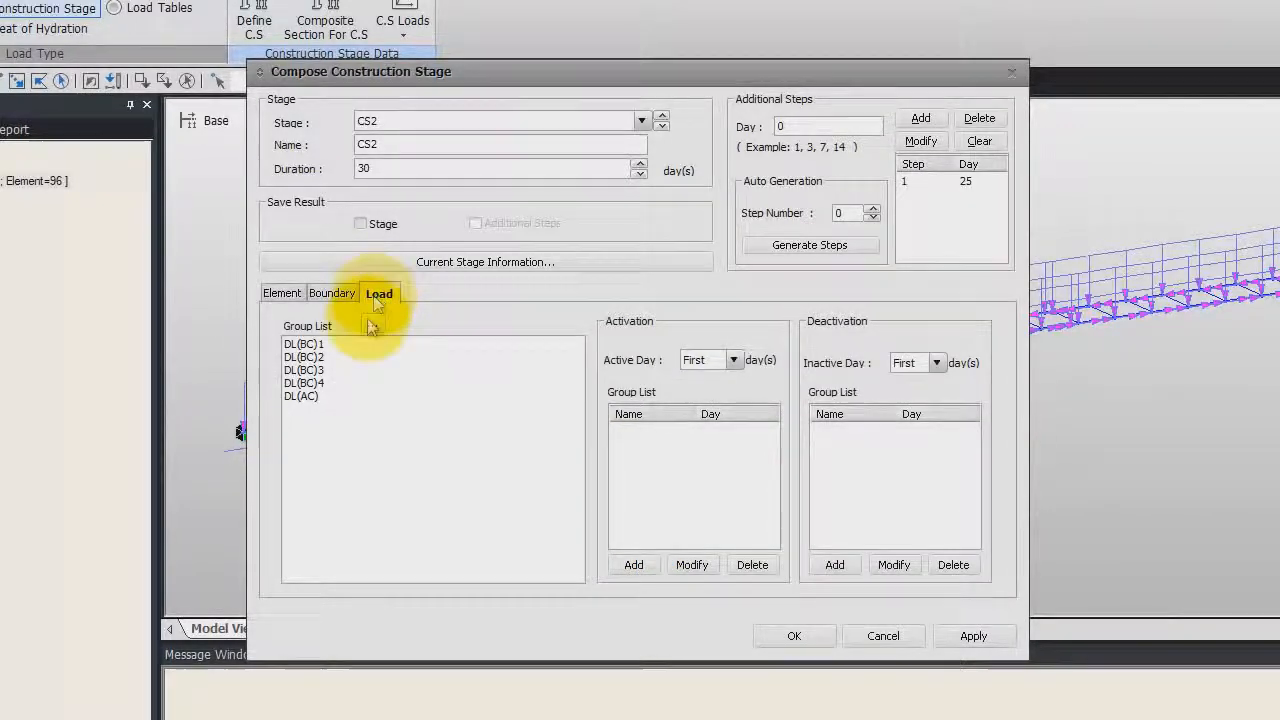
{"action": "left_click", "coordinate": [314, 370]}
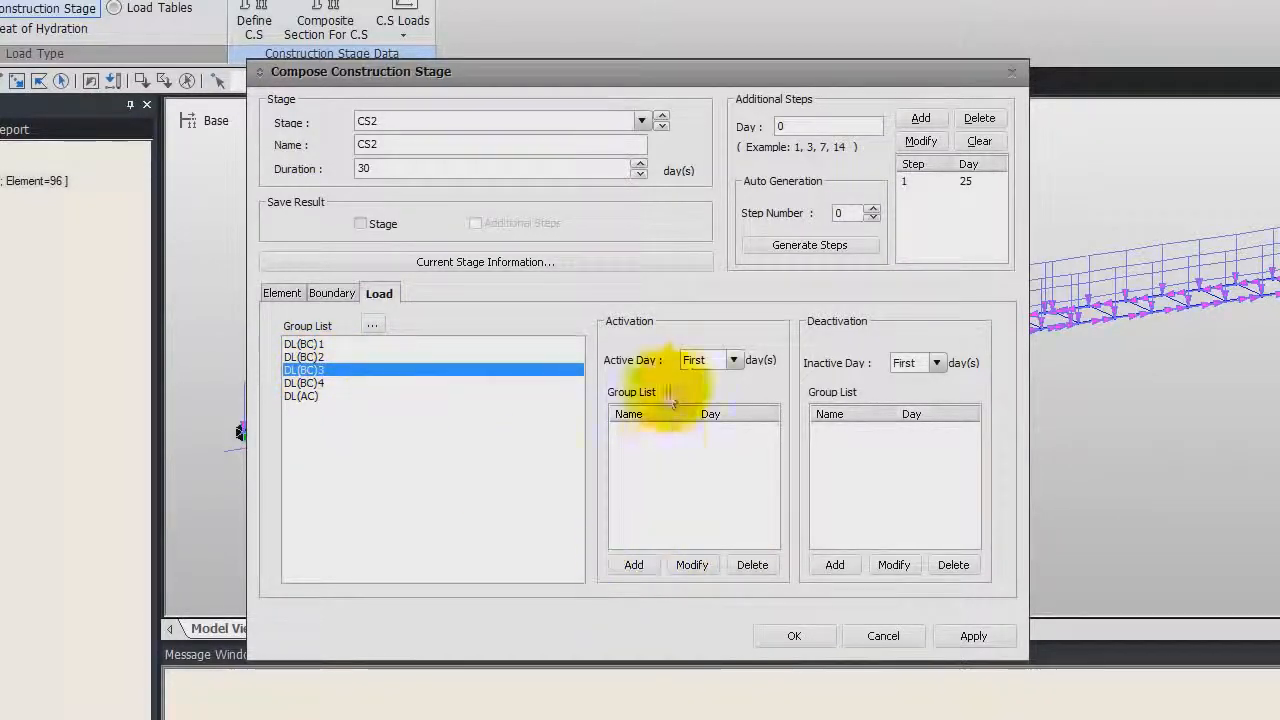
{"action": "left_click", "coordinate": [731, 360]}
{"action": "left_click", "coordinate": [710, 403]}
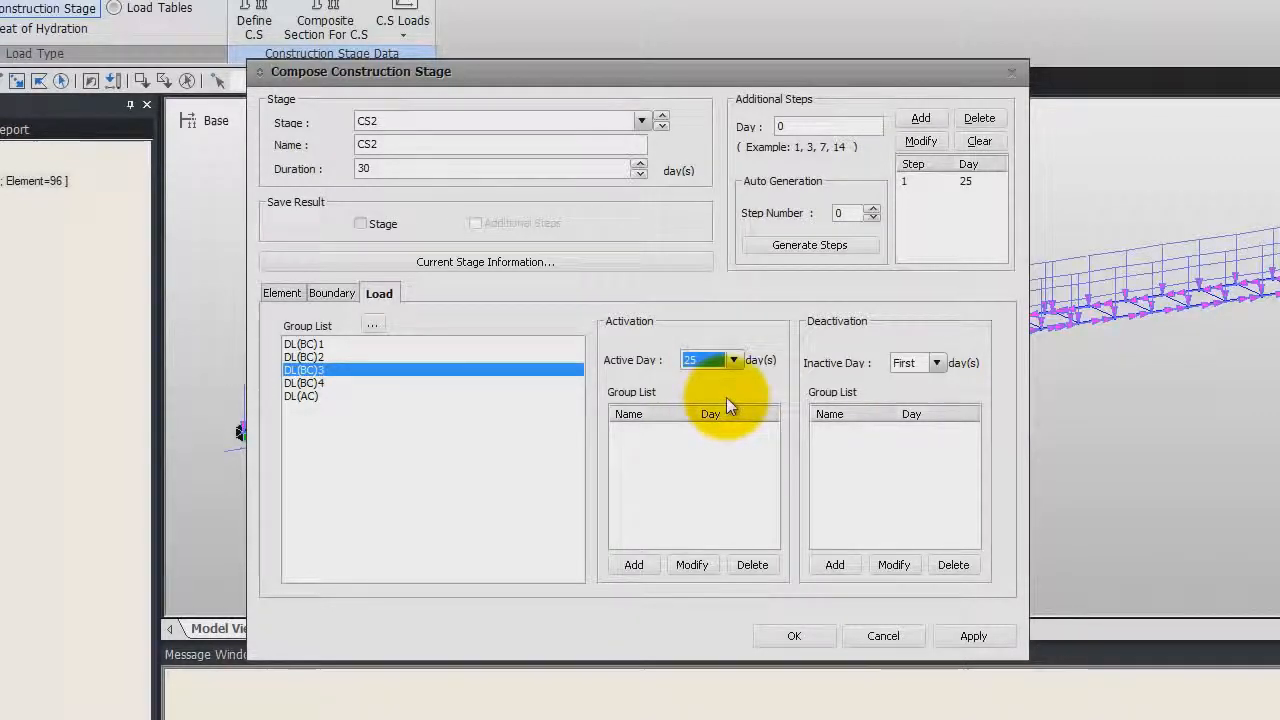
{"action": "left_click", "coordinate": [638, 565]}
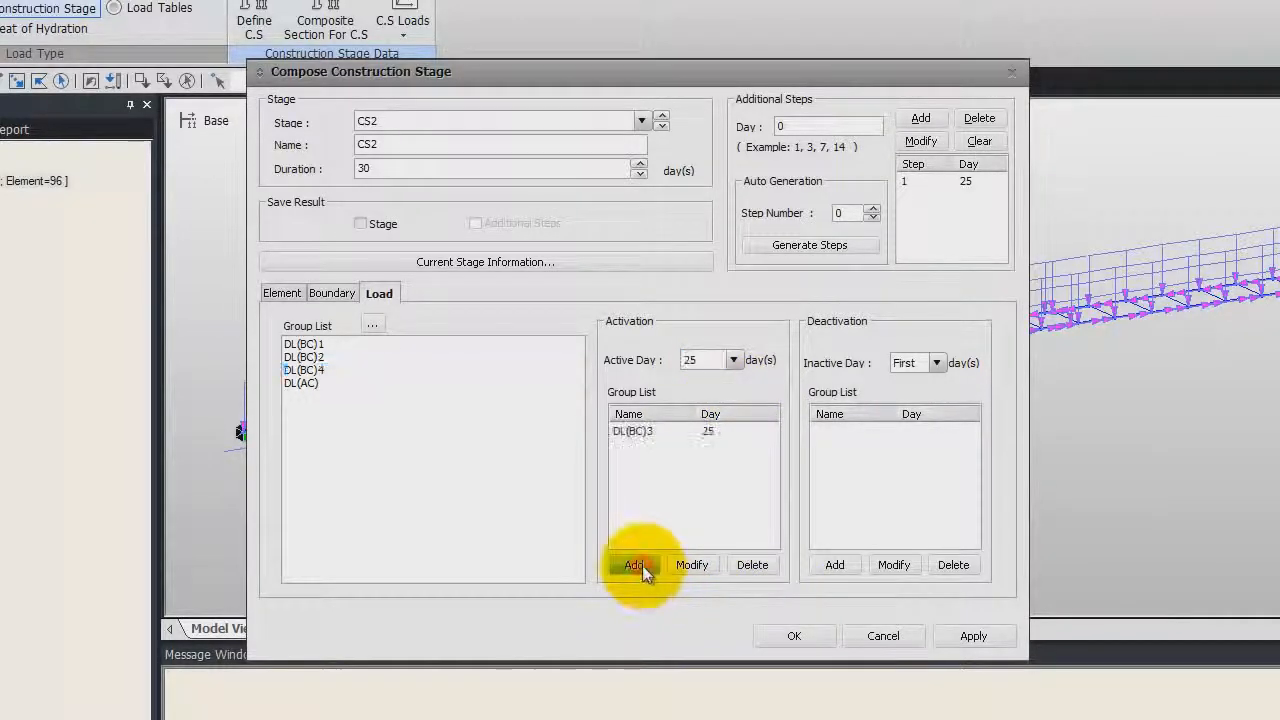
{"action": "left_click", "coordinate": [794, 636]}
Open stage CS3 for editing and activate boundary group E_Width2 with the deformed support position
{"action": "left_click", "coordinate": [505, 328]}
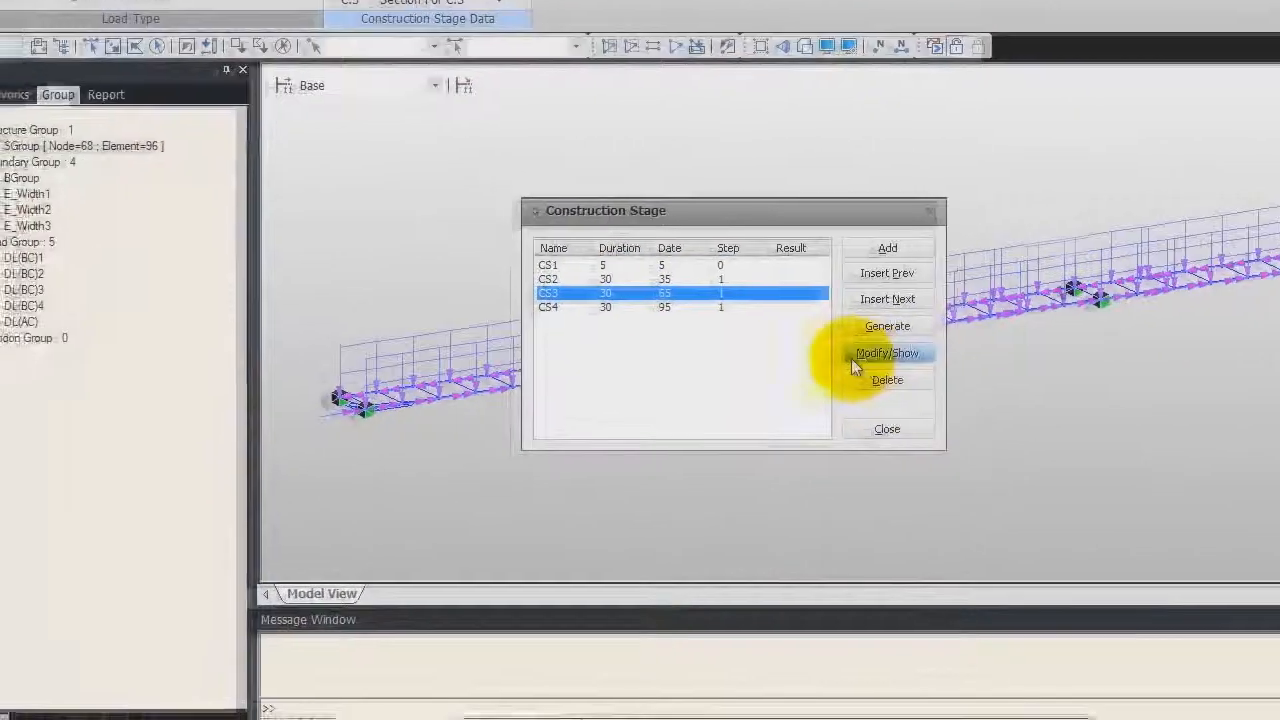
{"action": "left_click", "coordinate": [853, 360]}
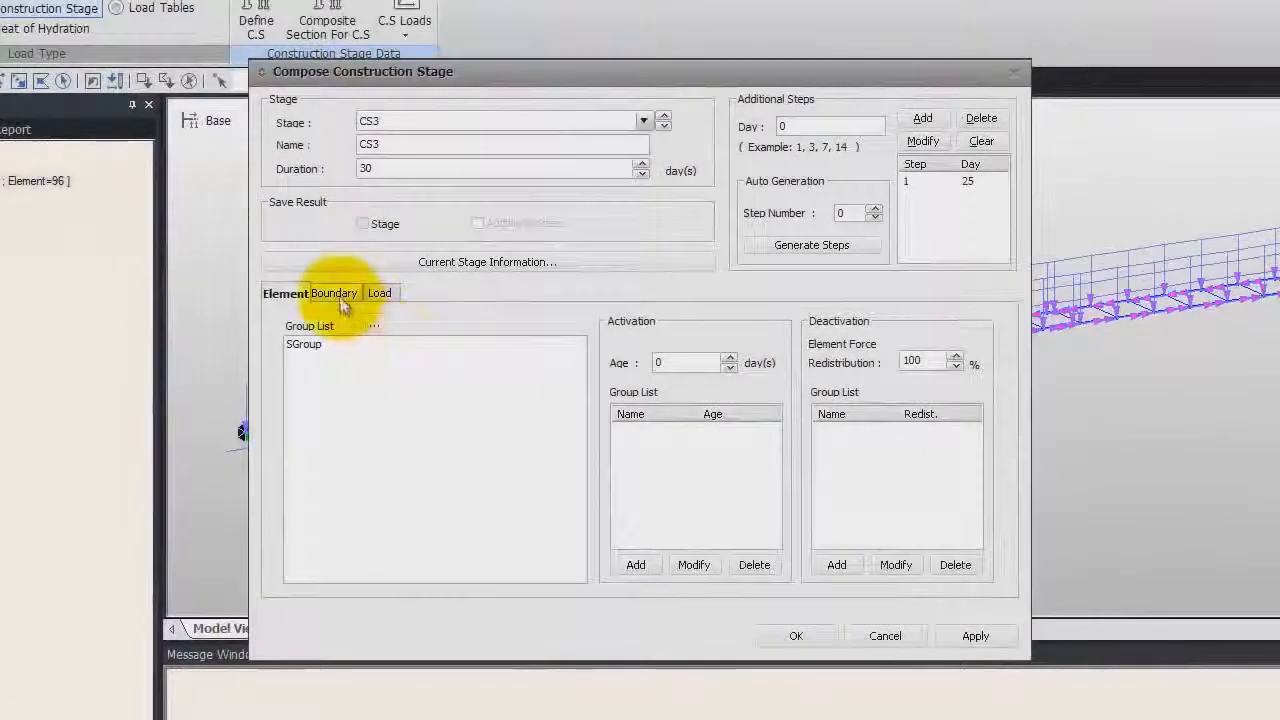
{"action": "left_click", "coordinate": [458, 250]}
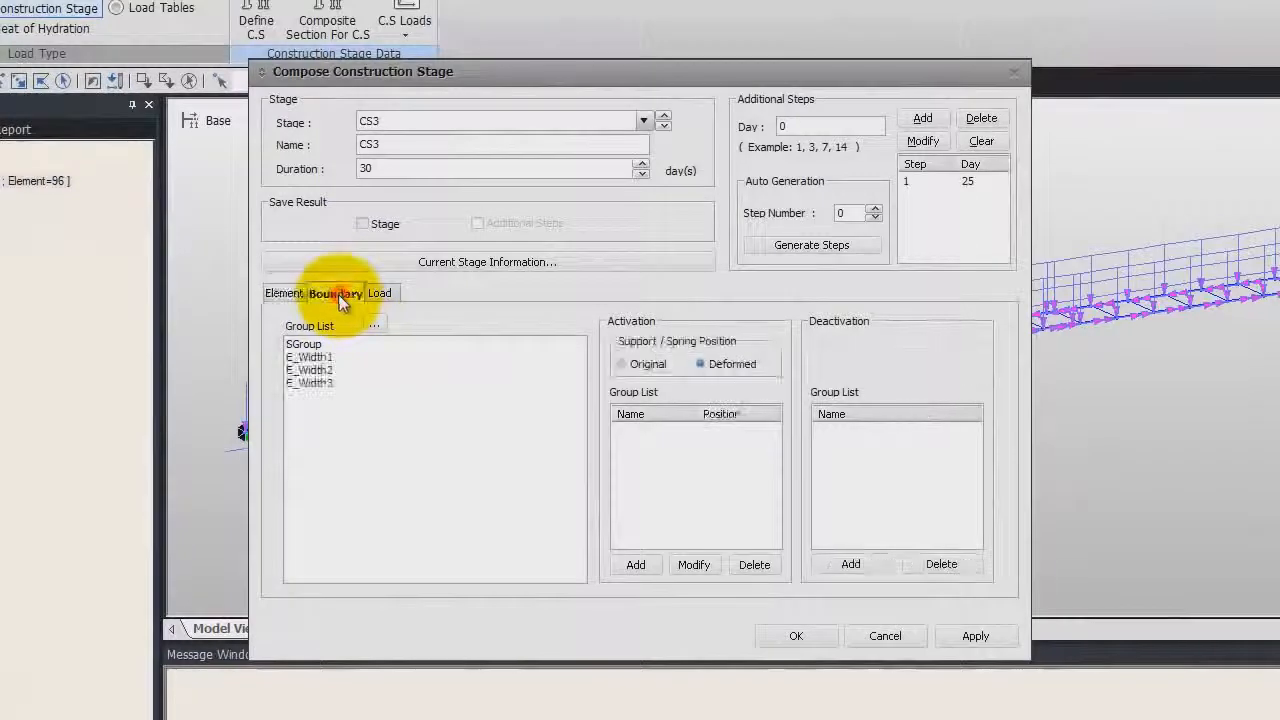
{"action": "left_click", "coordinate": [318, 370]}
{"action": "left_click", "coordinate": [648, 565]}
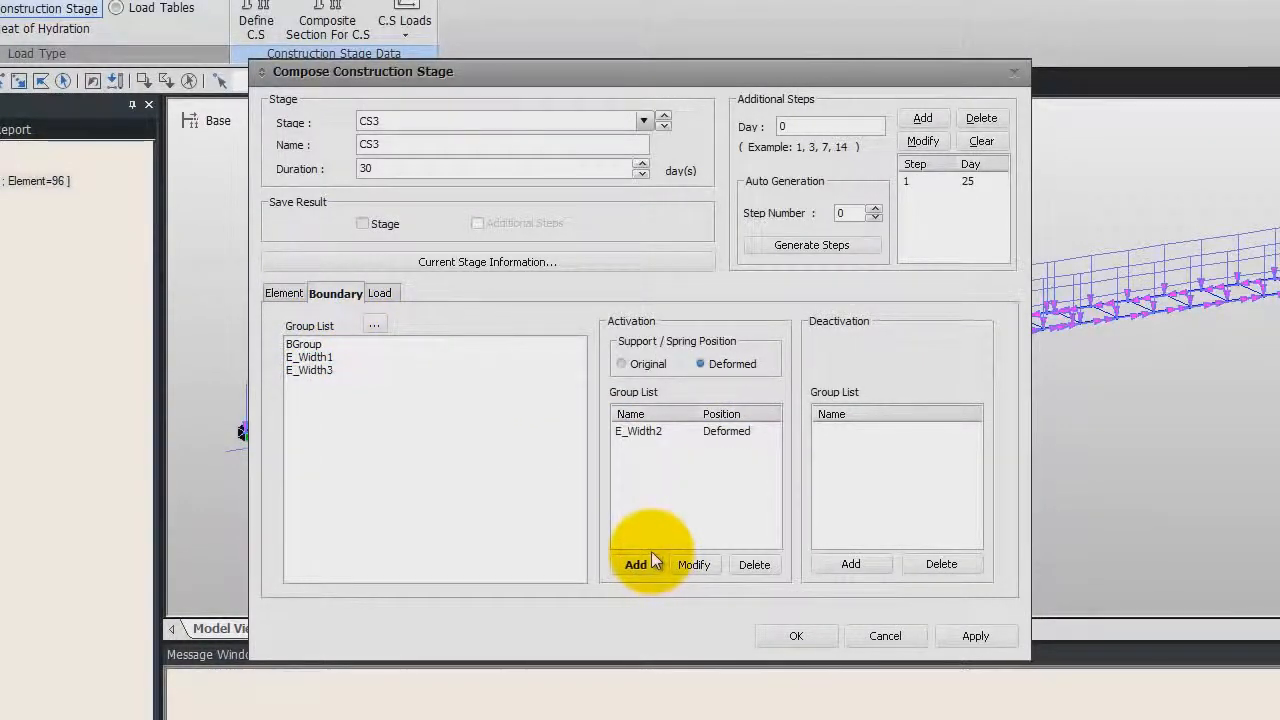
{"action": "left_click", "coordinate": [386, 295]}
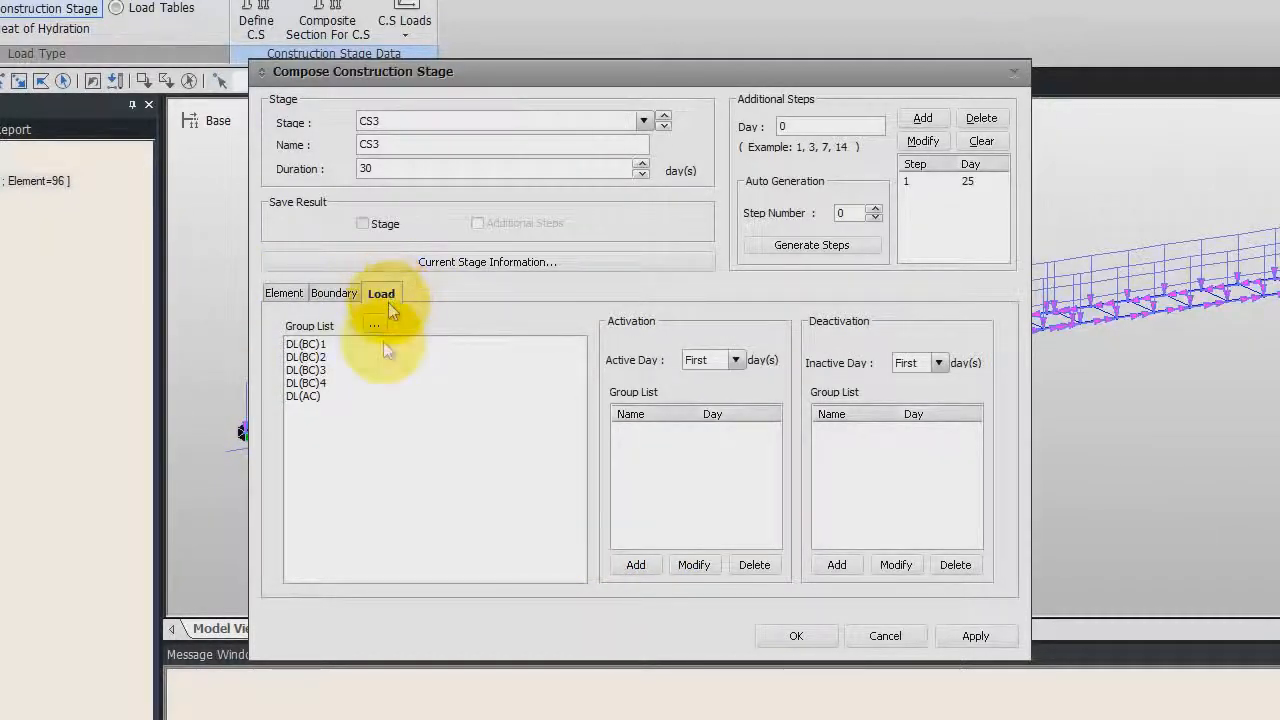
{"action": "left_click", "coordinate": [315, 383]}
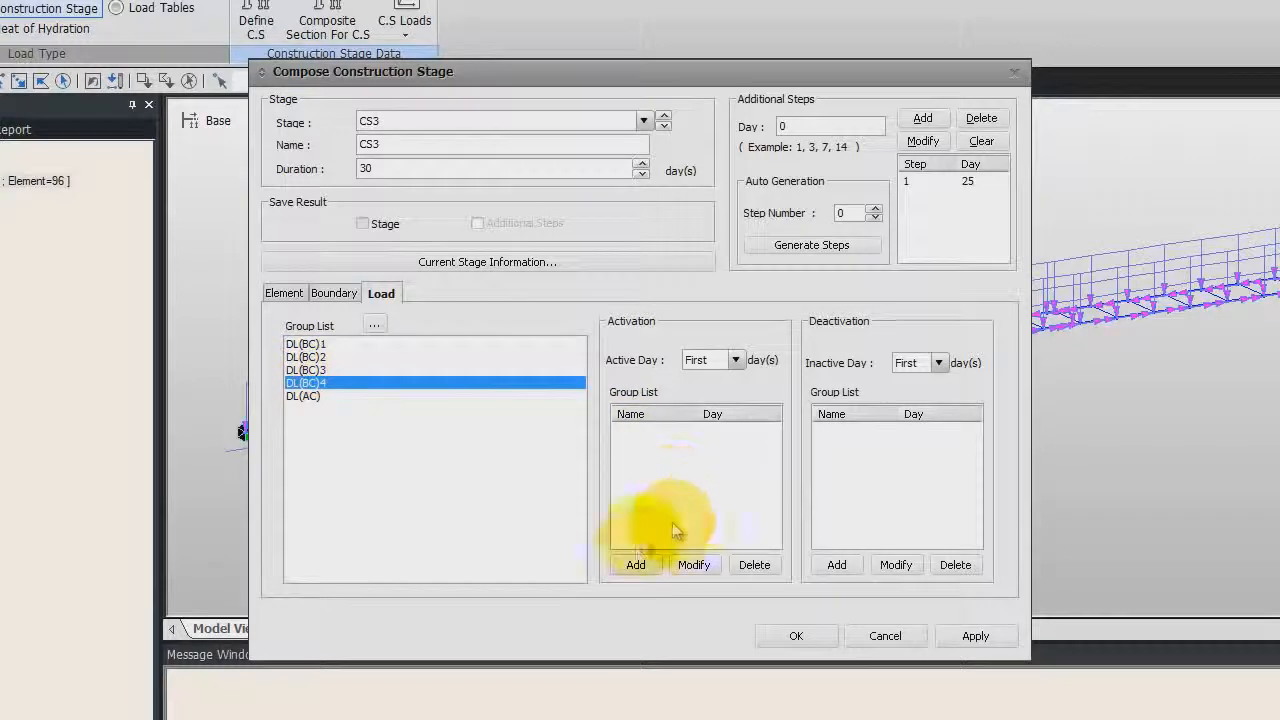
{"action": "left_click", "coordinate": [633, 560]}
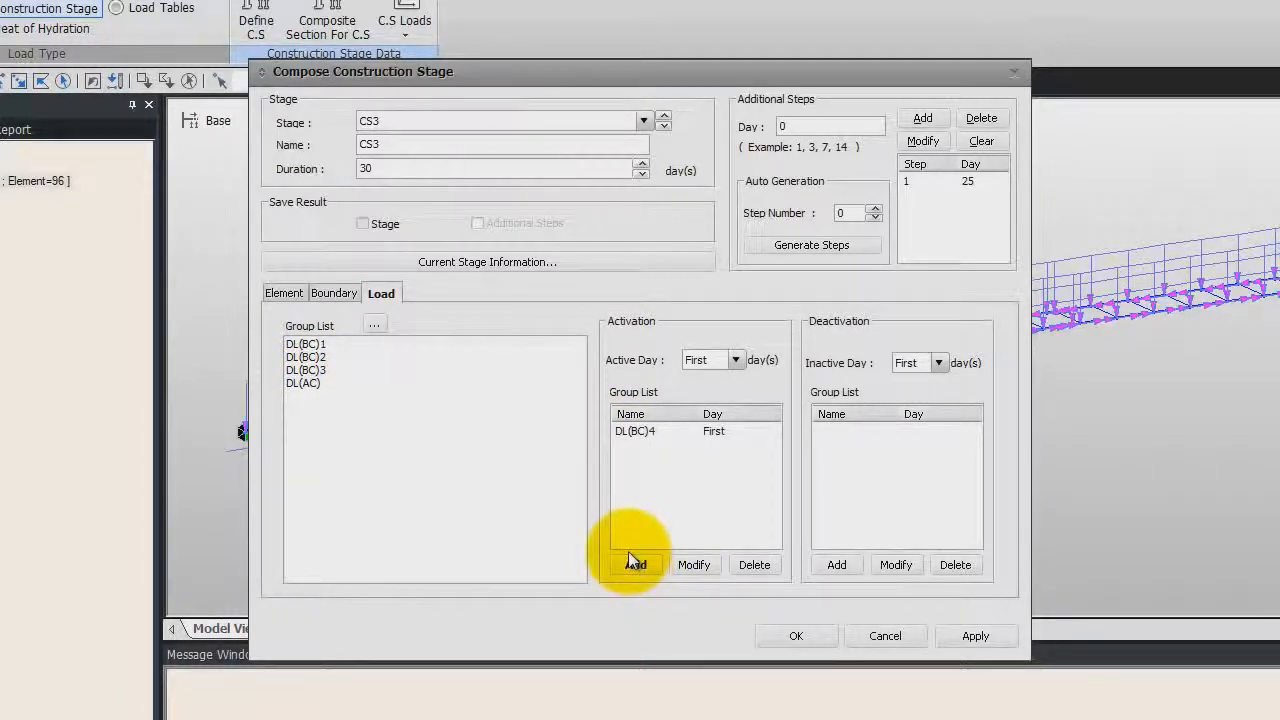
{"action": "left_click", "coordinate": [675, 430]}
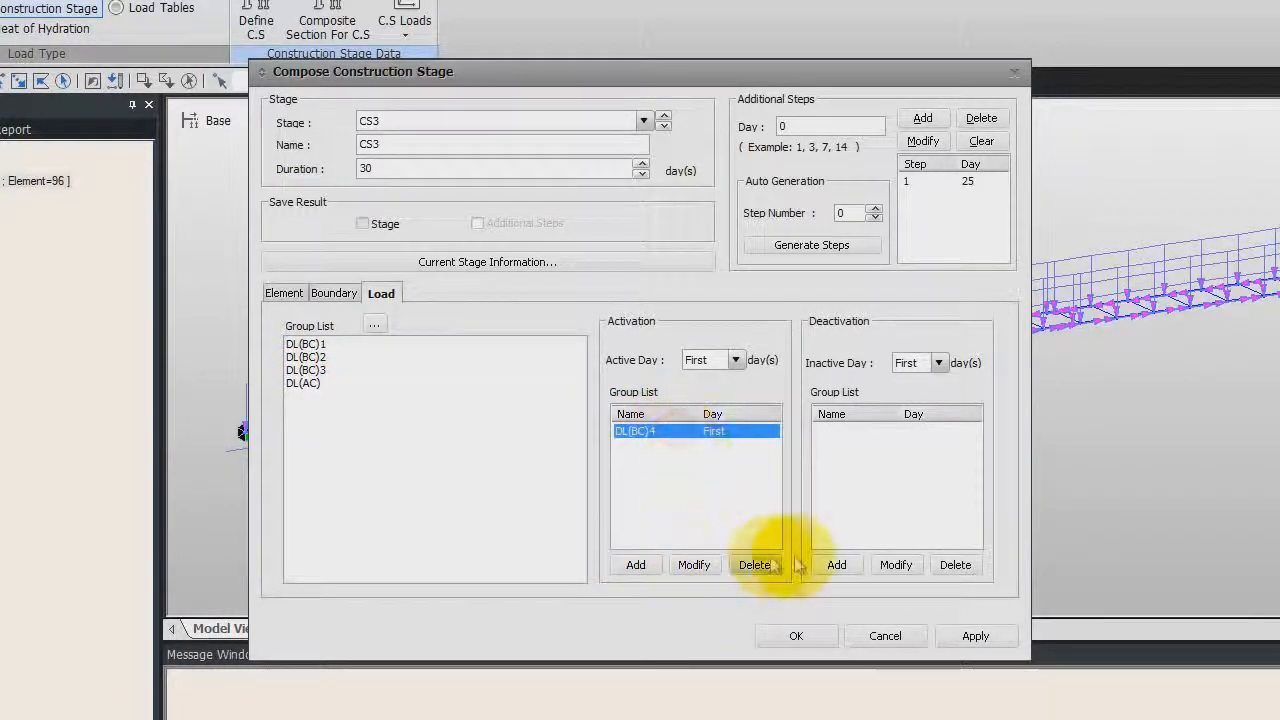
{"action": "left_click", "coordinate": [754, 565]}
Activate load group DL(BC)4 on day 25 in stage CS3 and confirm the stage
{"action": "left_click", "coordinate": [735, 360]}
{"action": "left_click", "coordinate": [722, 404]}
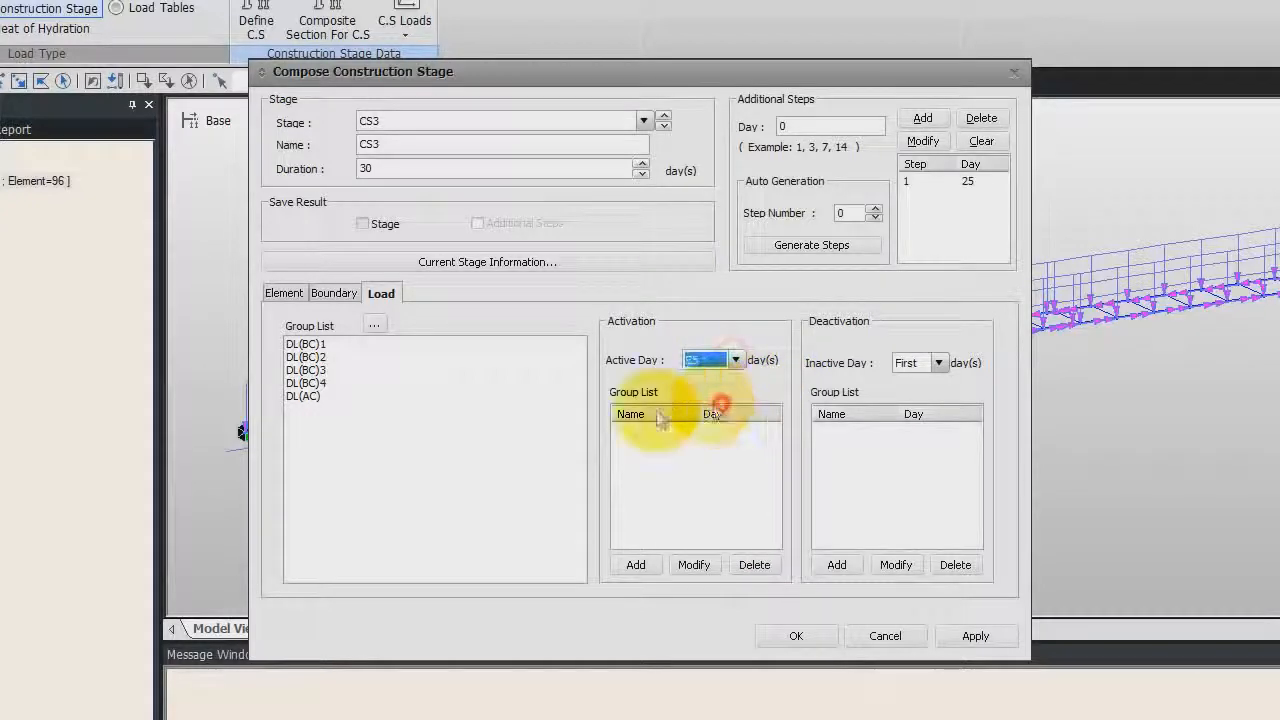
{"action": "left_click", "coordinate": [306, 383]}
{"action": "left_click", "coordinate": [636, 565]}
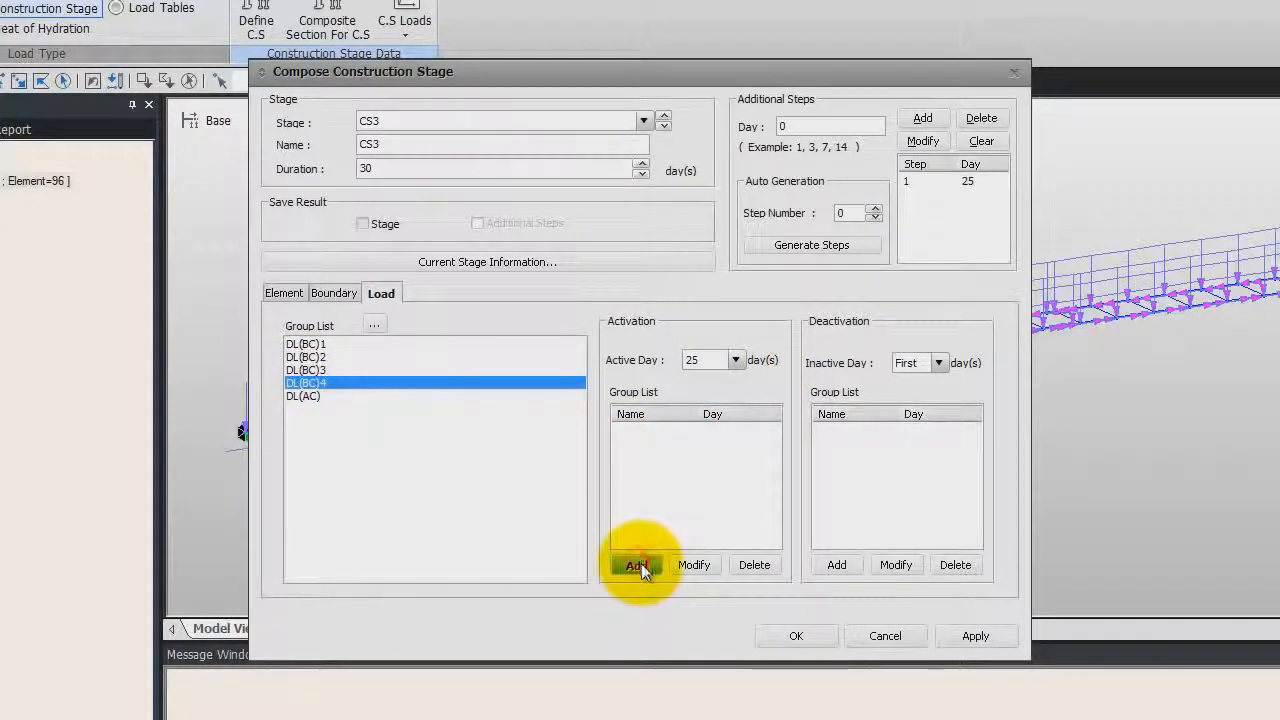
{"action": "left_click", "coordinate": [796, 634]}
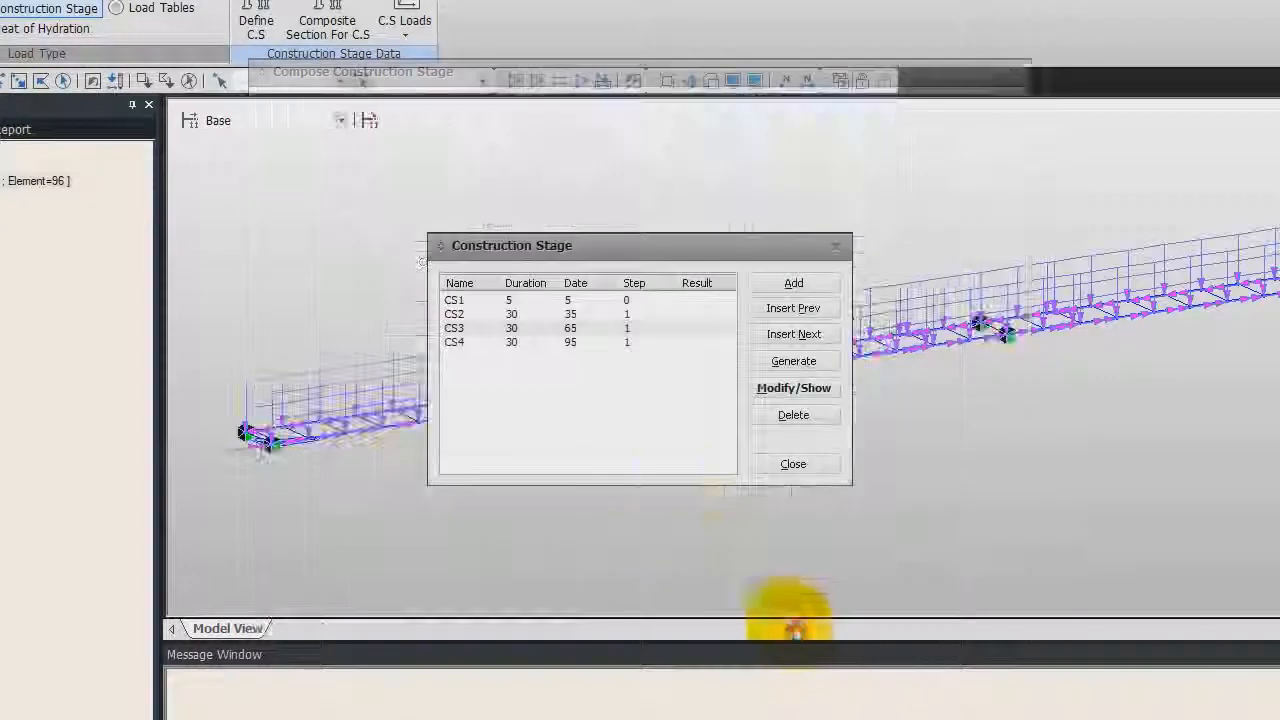
Open stage CS4 for editing, delete its additional step and set its duration to 10000 days
{"action": "left_click", "coordinate": [514, 343]}
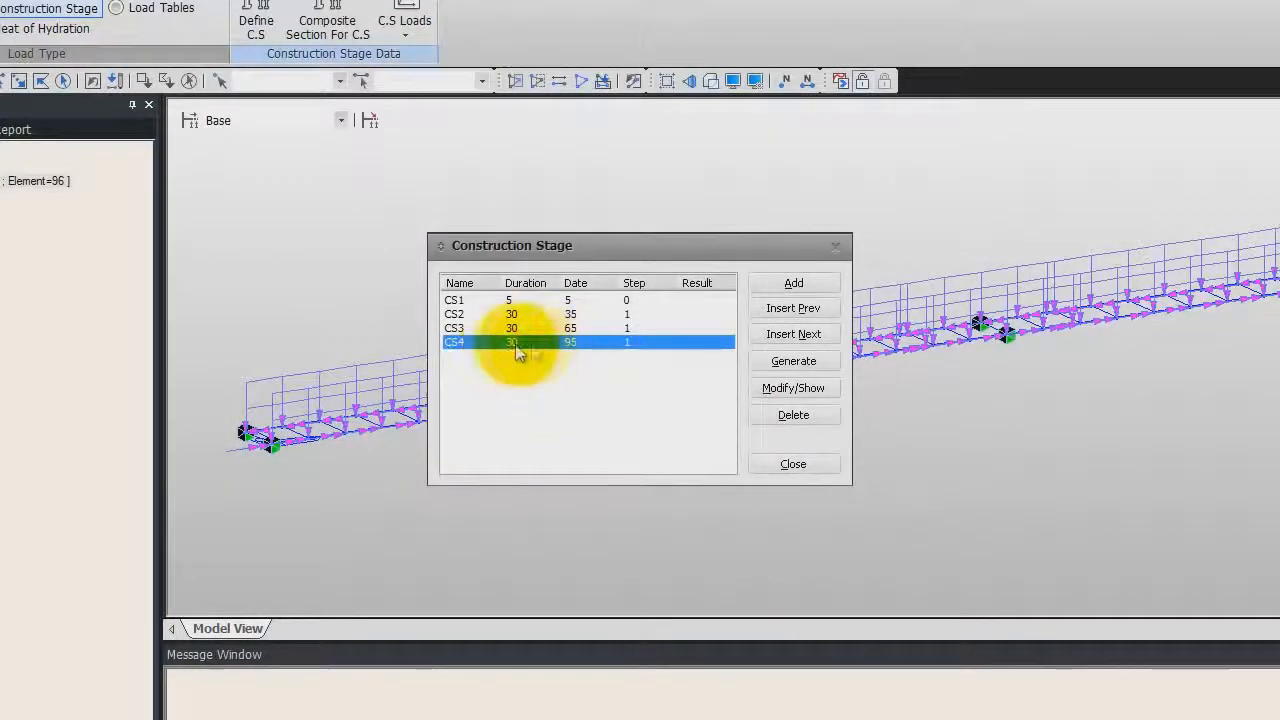
{"action": "left_click", "coordinate": [793, 388]}
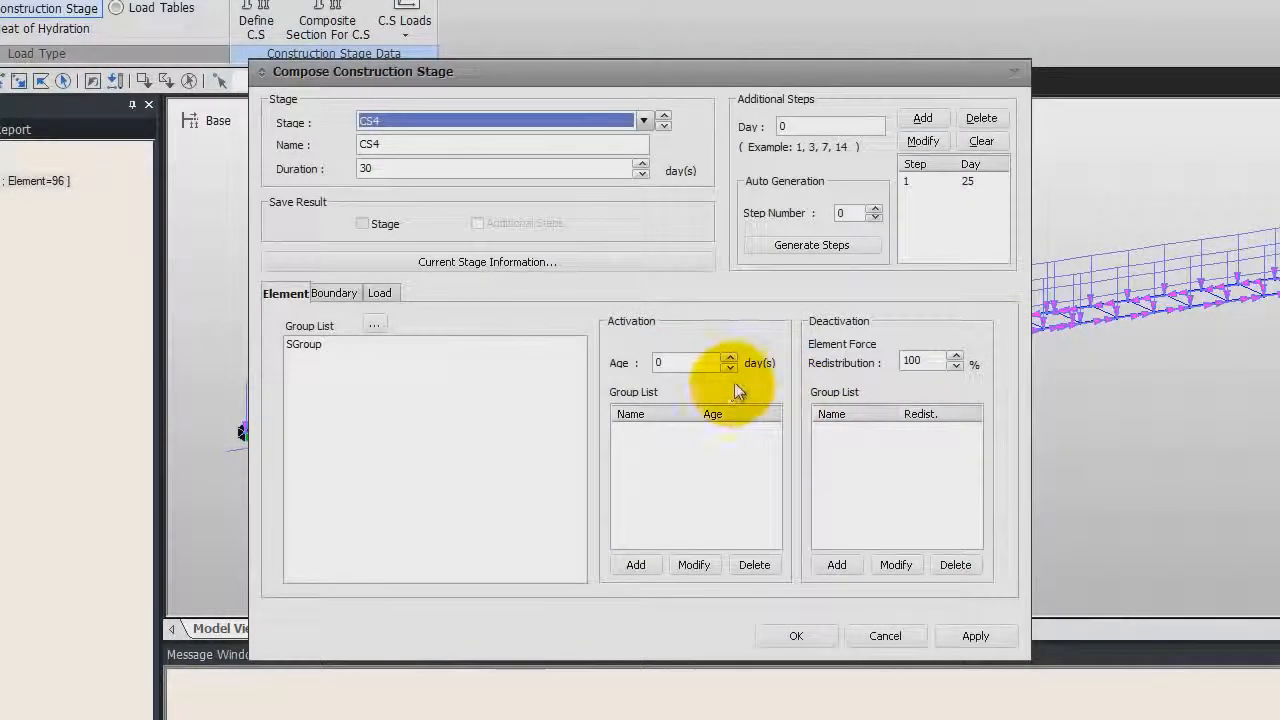
{"action": "left_click", "coordinate": [929, 180]}
{"action": "left_click", "coordinate": [981, 118]}
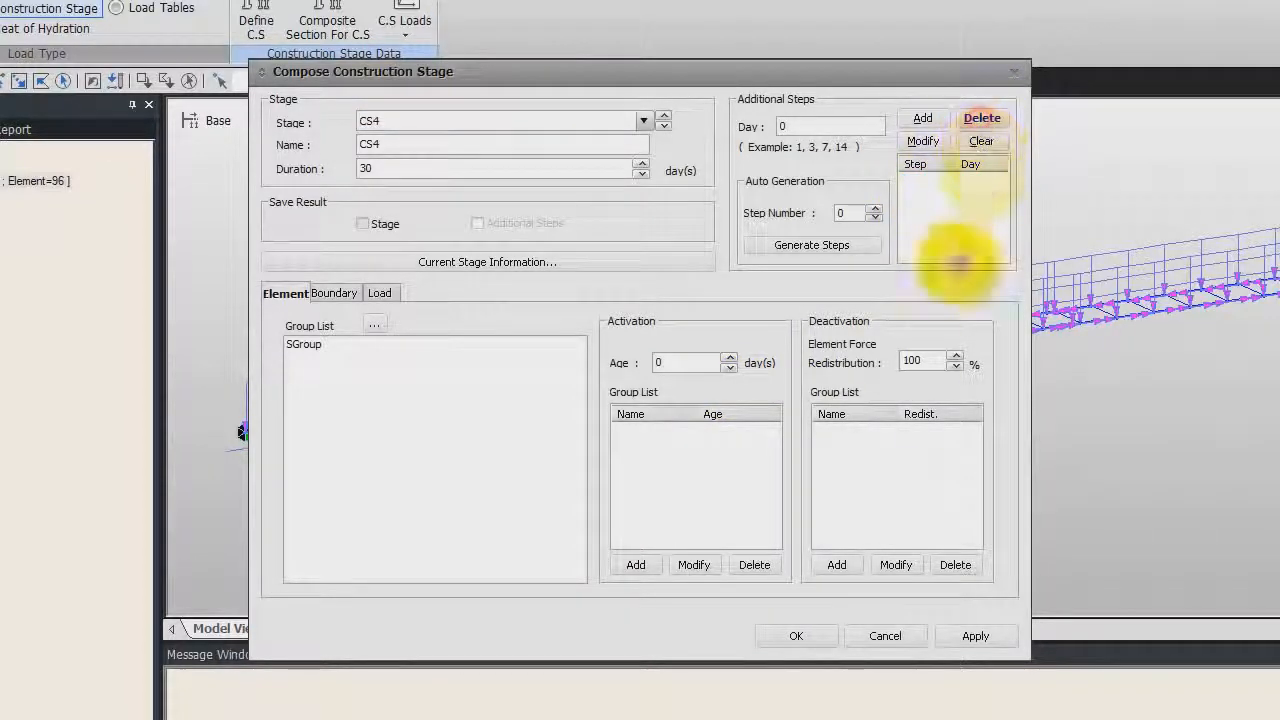
{"action": "left_click_drag", "start_coordinate": [392, 168], "coordinate": [314, 165]}
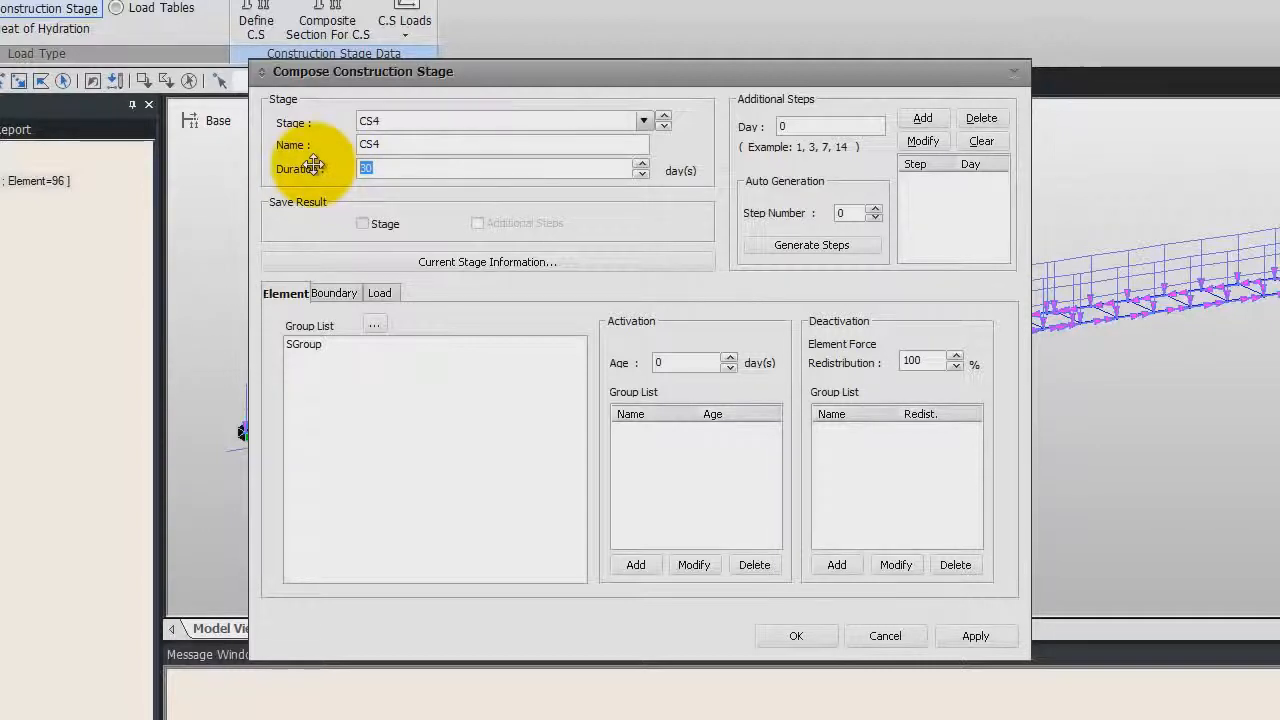
{"action": "type", "text": "10000"}
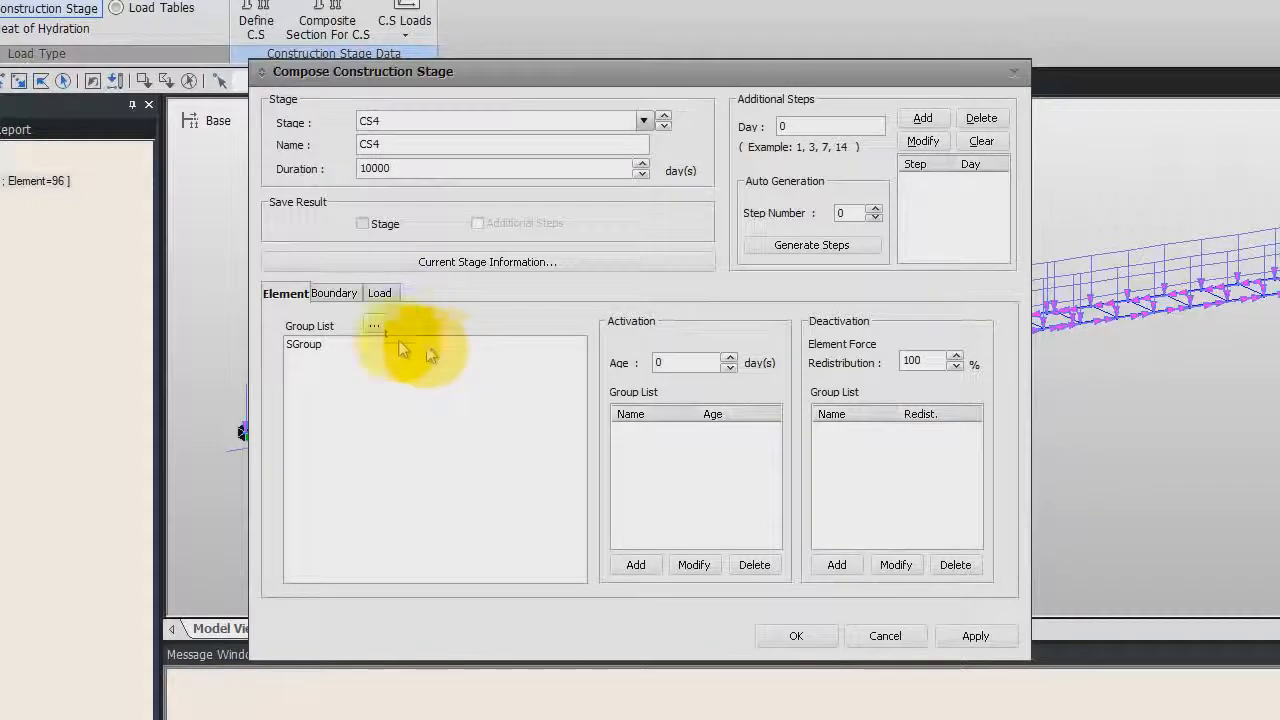
Activate boundary group E_Width3 with the deformed support position in stage CS4
{"action": "left_click", "coordinate": [335, 295]}
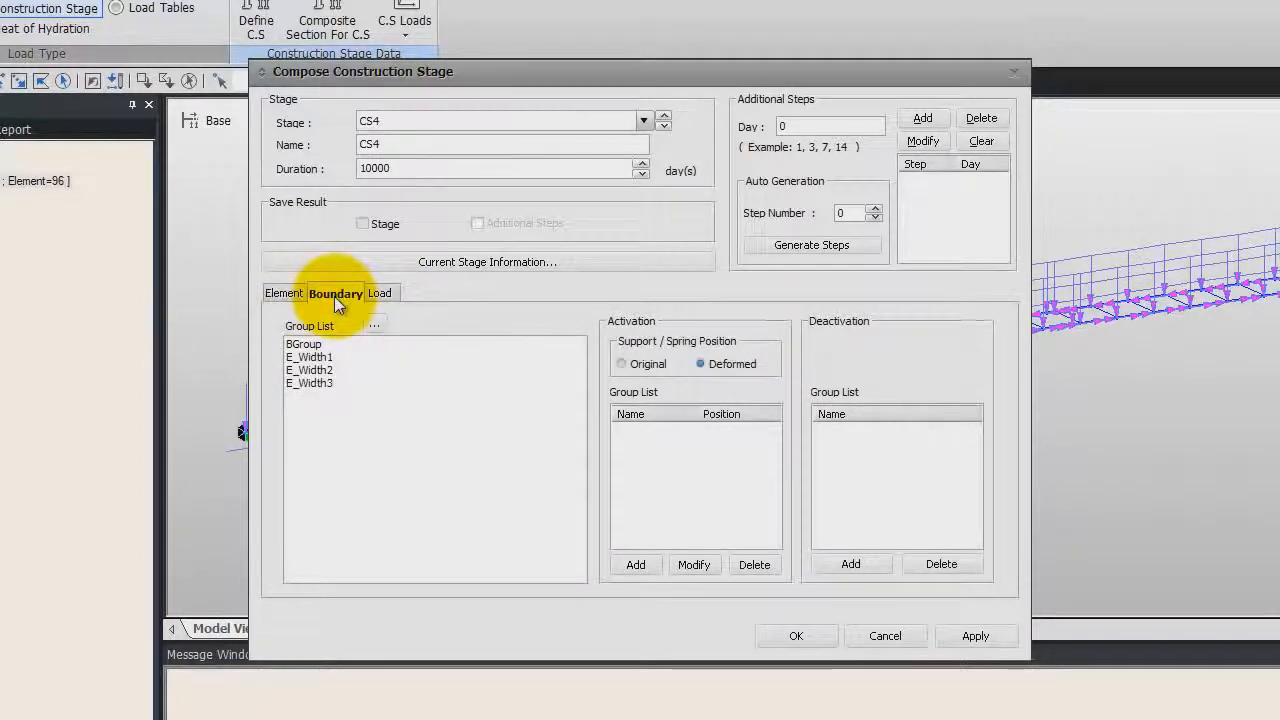
{"action": "left_click", "coordinate": [312, 384]}
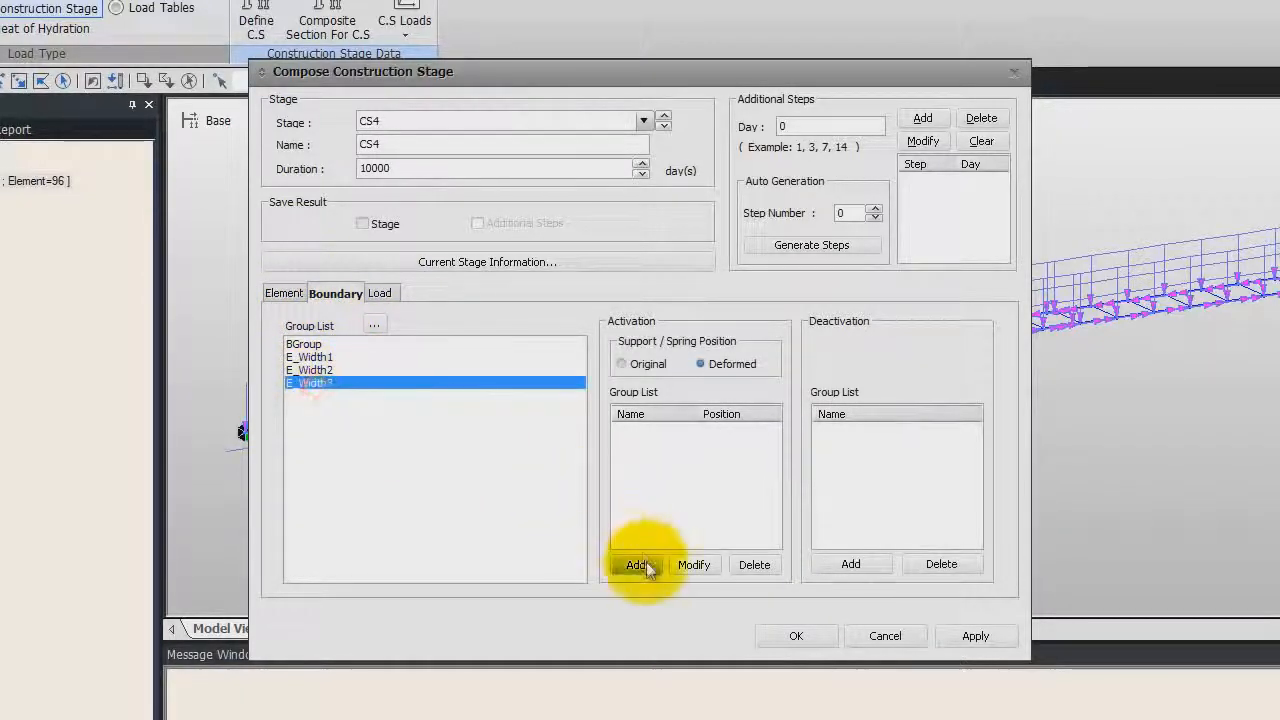
{"action": "left_click", "coordinate": [641, 566]}
Activate load group DL(AC) on the first day in CS4, confirm the stage and close the stage list
{"action": "left_click", "coordinate": [381, 294]}
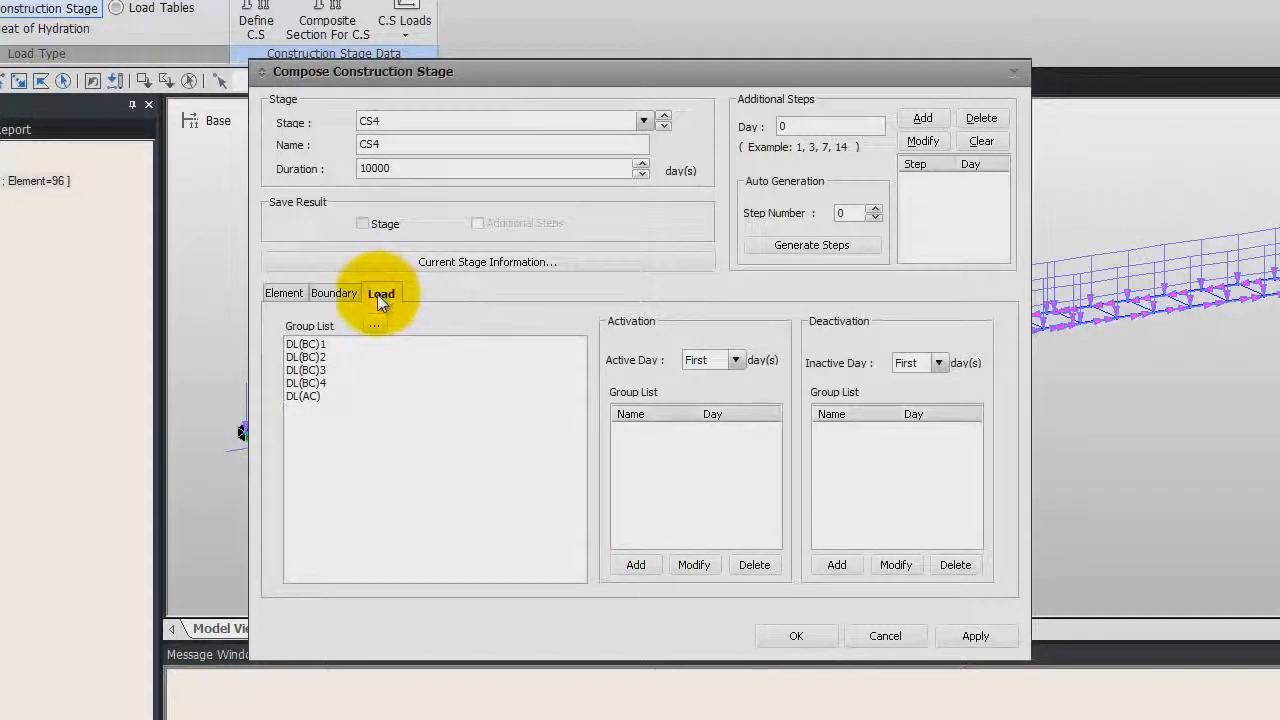
{"action": "left_click", "coordinate": [308, 396]}
{"action": "left_click", "coordinate": [633, 565]}
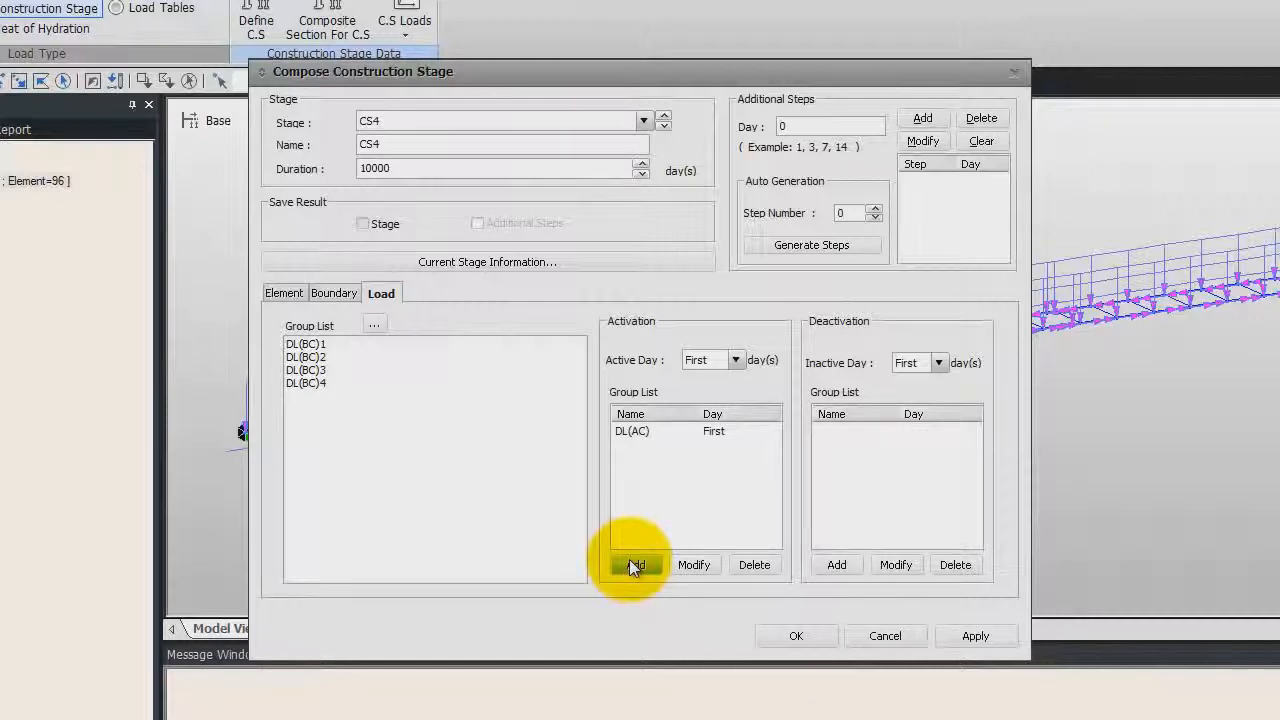
{"action": "left_click", "coordinate": [803, 636]}
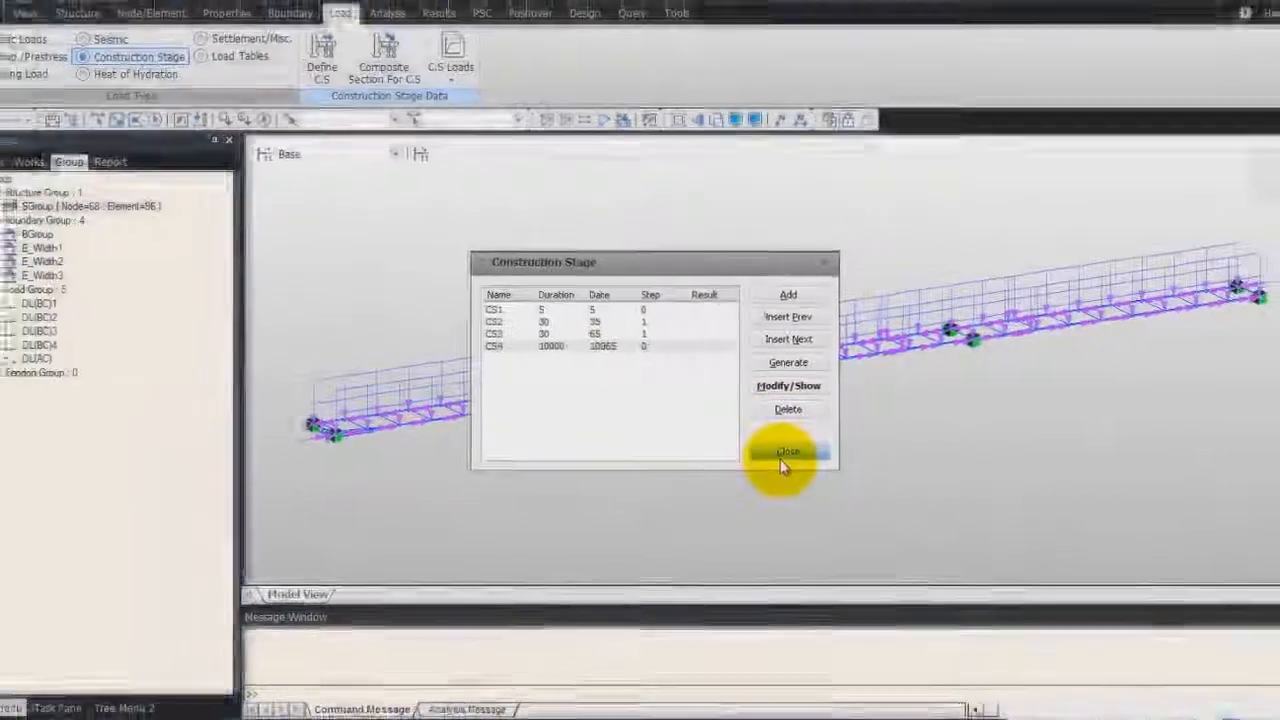
{"action": "left_click", "coordinate": [793, 464]}
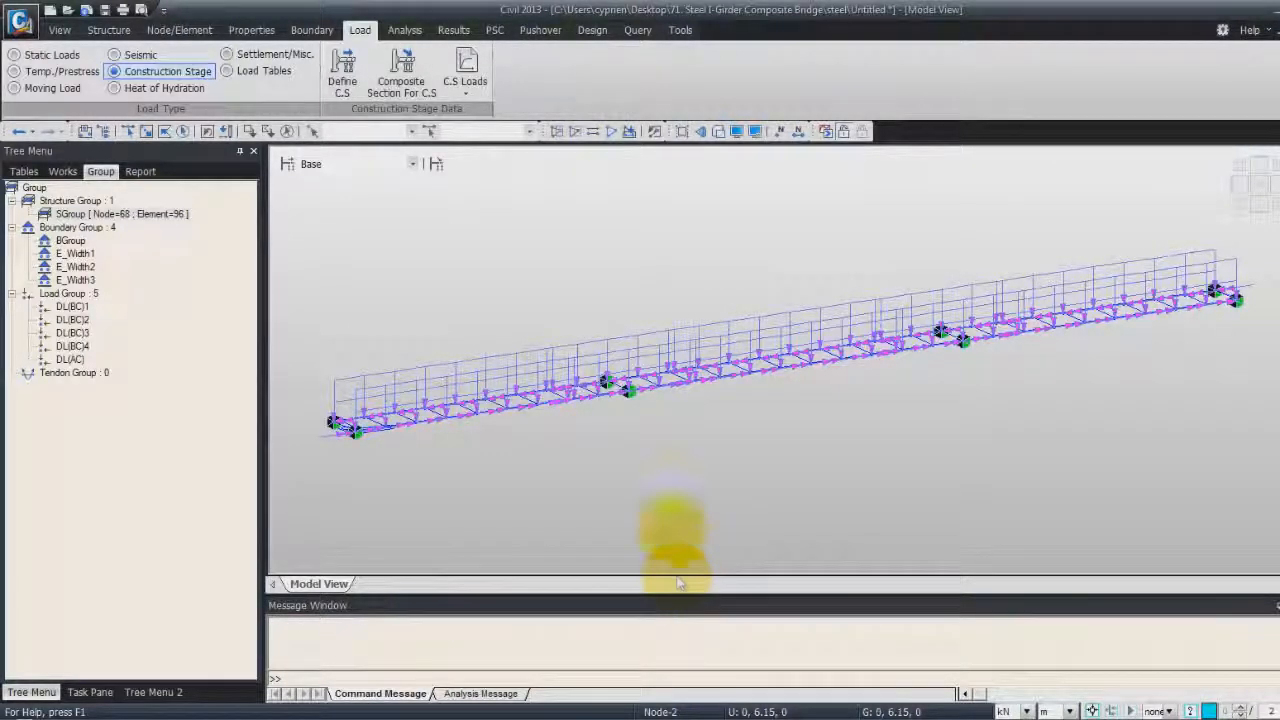
Add a composite section for construction stage CS1, section 1, and set part 2's material type to Material
{"action": "left_click", "coordinate": [402, 68]}
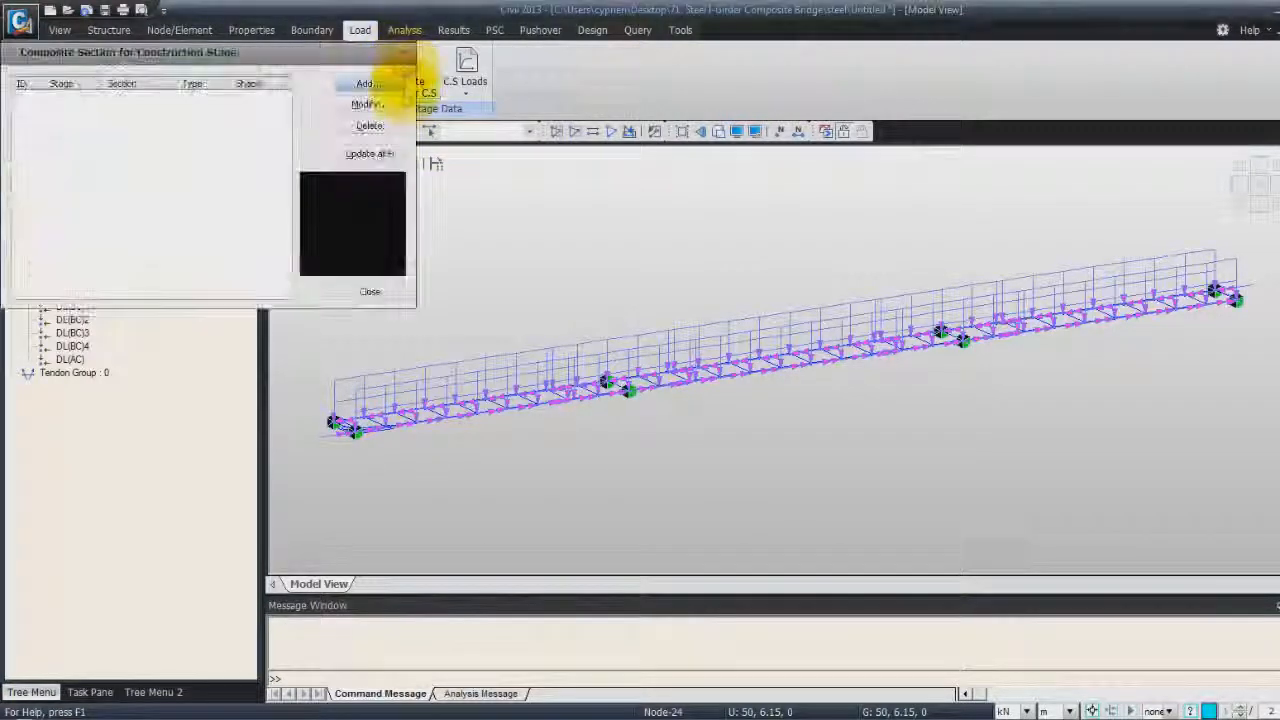
{"action": "left_click", "coordinate": [366, 84]}
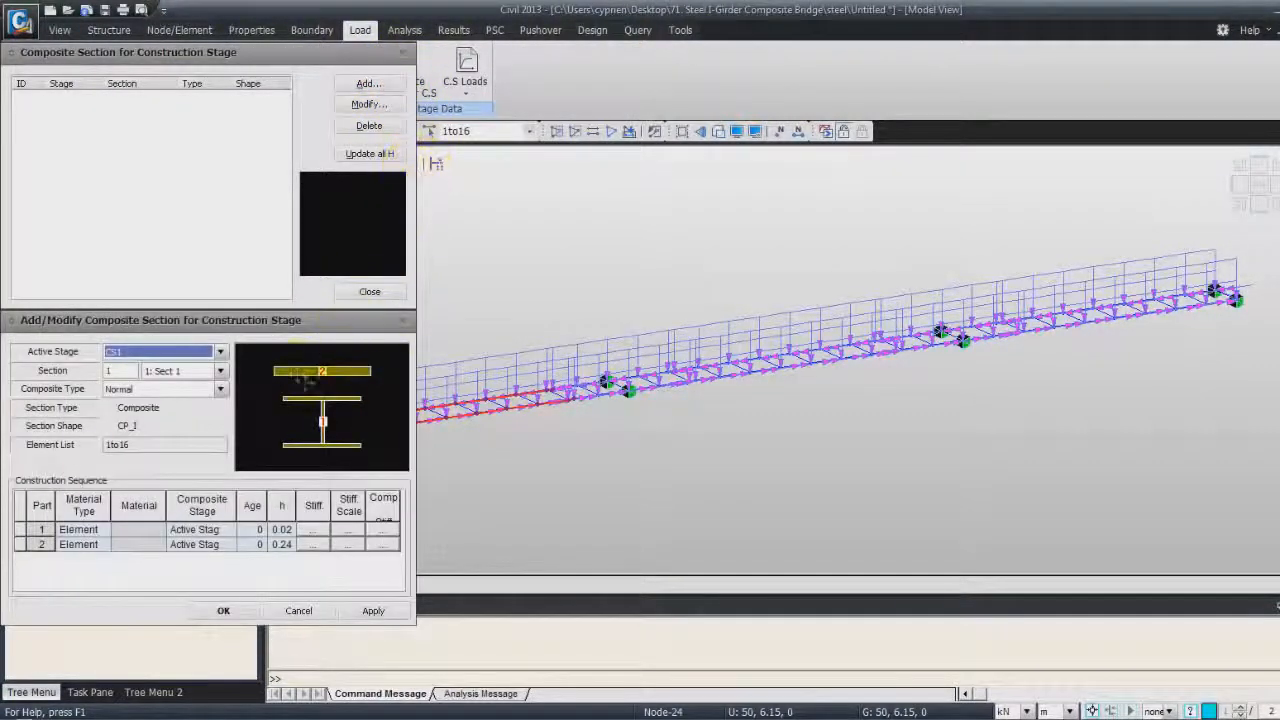
{"action": "left_click", "coordinate": [752, 451]}
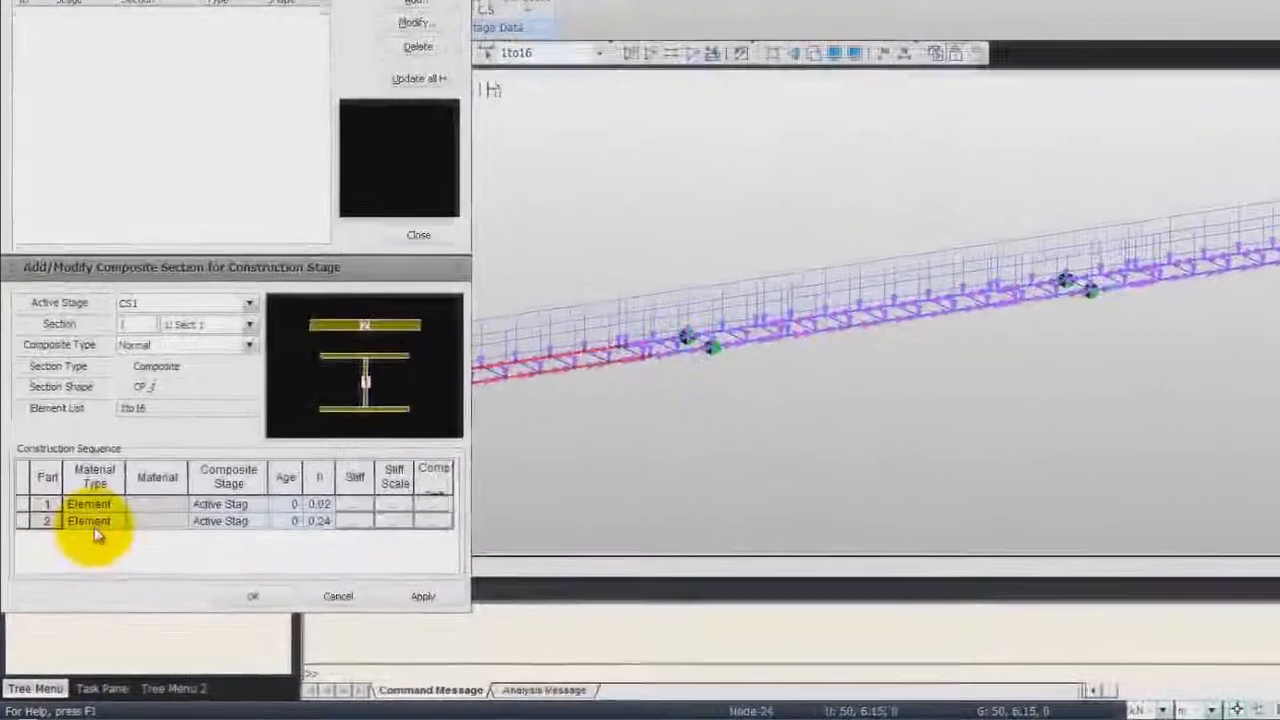
{"action": "left_click", "coordinate": [82, 546]}
{"action": "left_click", "coordinate": [101, 510]}
{"action": "left_click", "coordinate": [110, 534]}
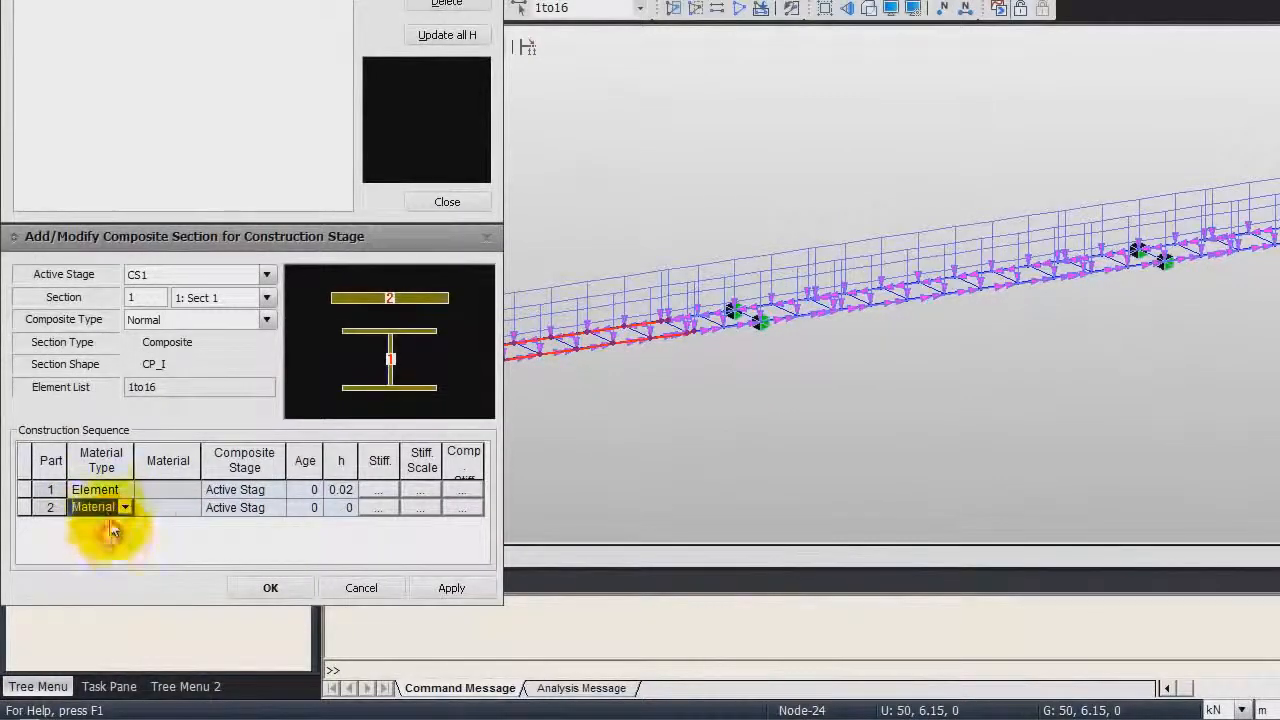
Set part 2's material to Grade C6000 in the construction sequence
{"action": "left_click", "coordinate": [272, 506]}
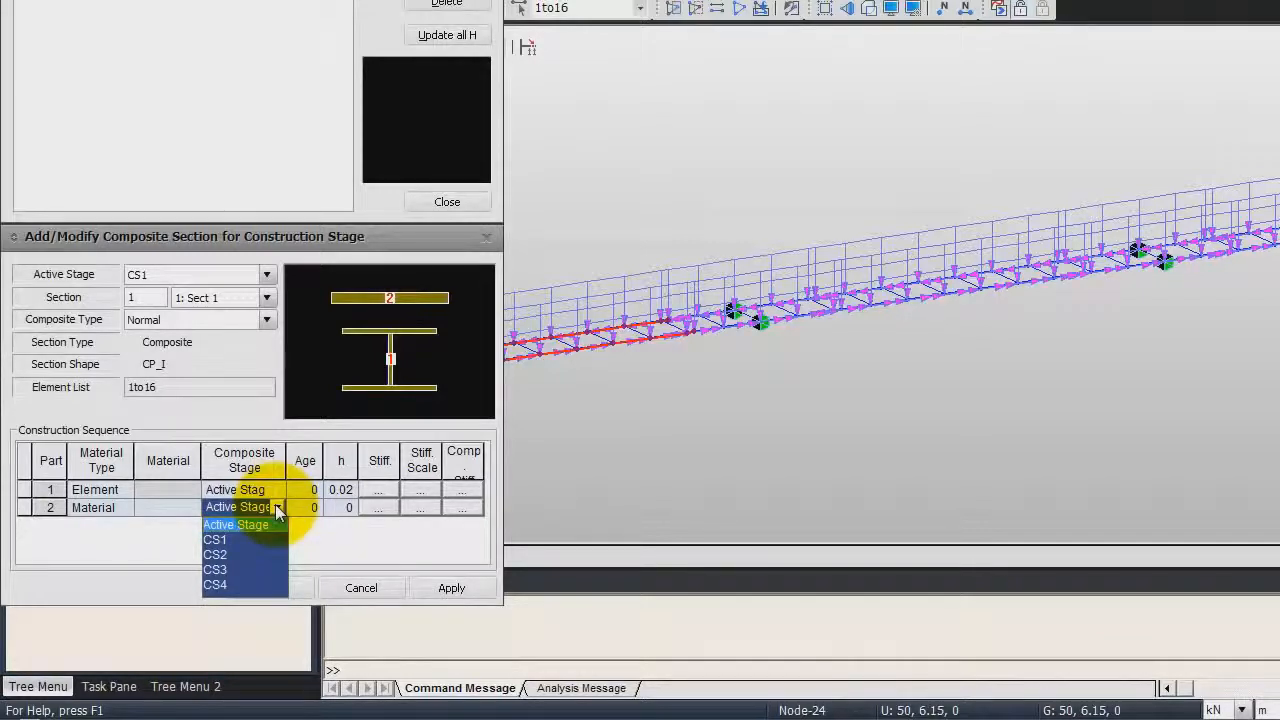
{"action": "left_click", "coordinate": [275, 506]}
{"action": "left_click", "coordinate": [192, 507]}
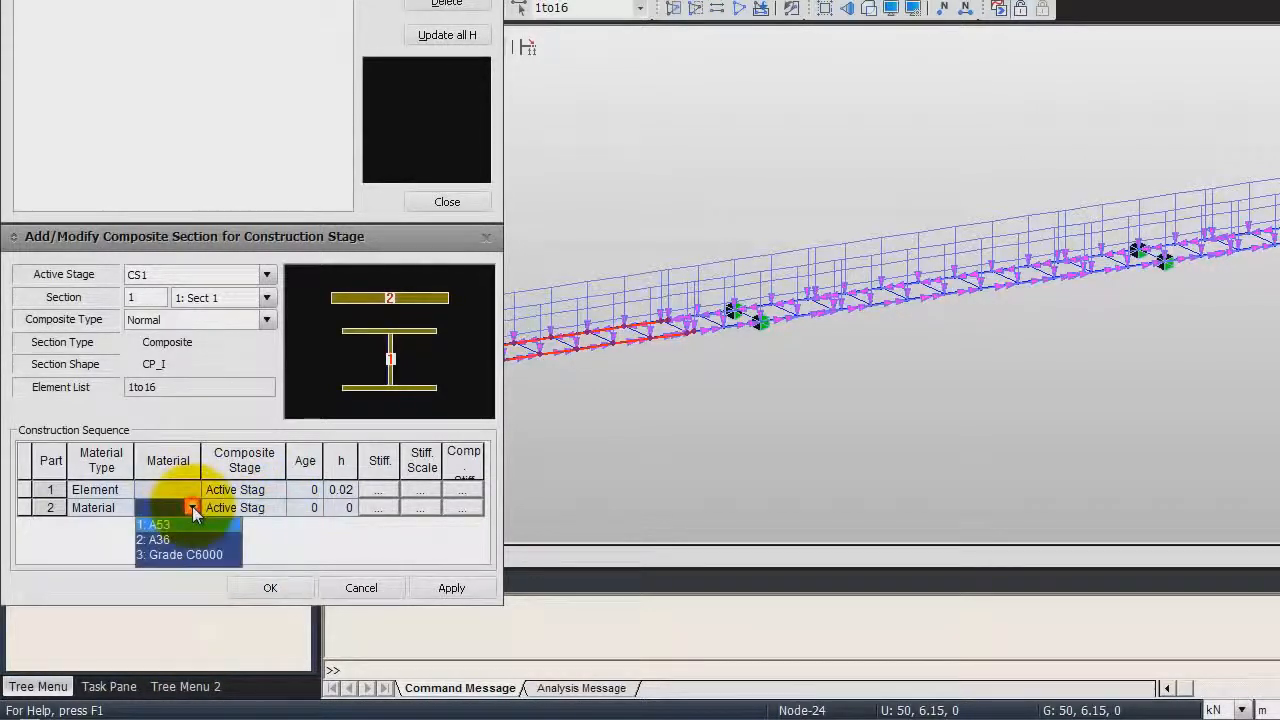
{"action": "left_click", "coordinate": [180, 554]}
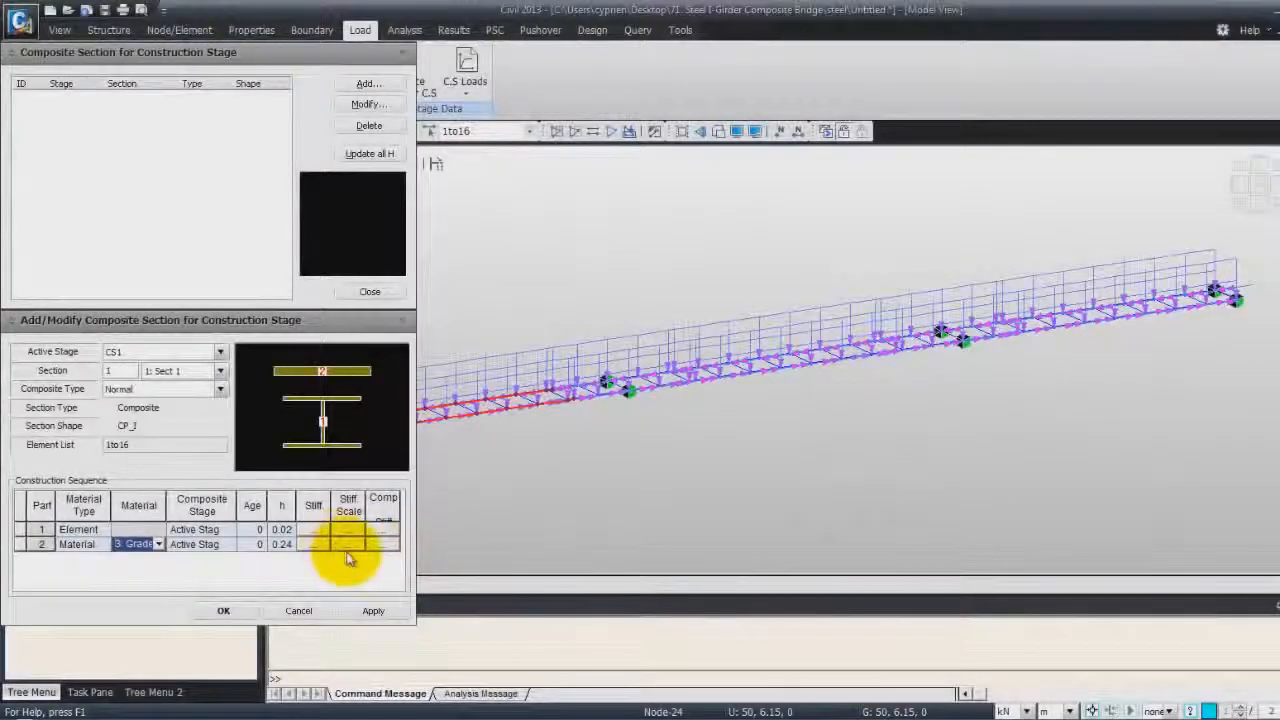
Set part 2's composite stage to CS2 and its age to 5 days
{"action": "left_click", "coordinate": [214, 543]}
{"action": "left_click", "coordinate": [229, 546]}
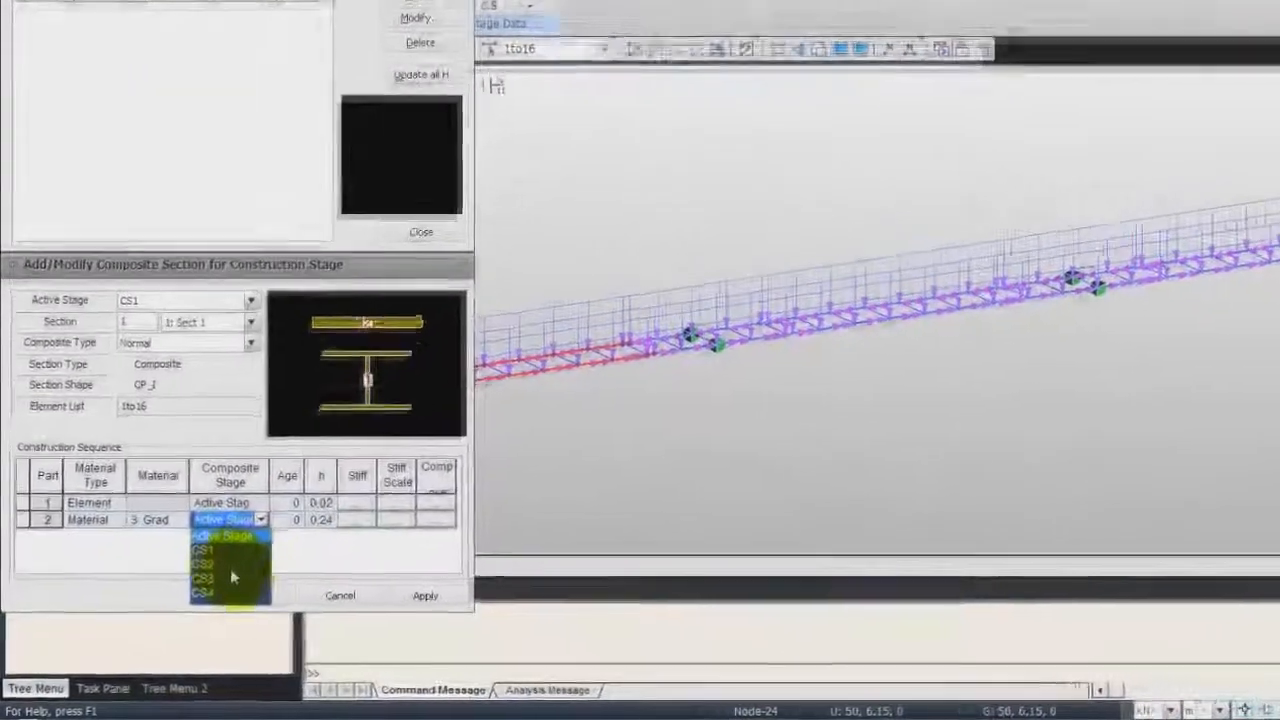
{"action": "left_click", "coordinate": [200, 579]}
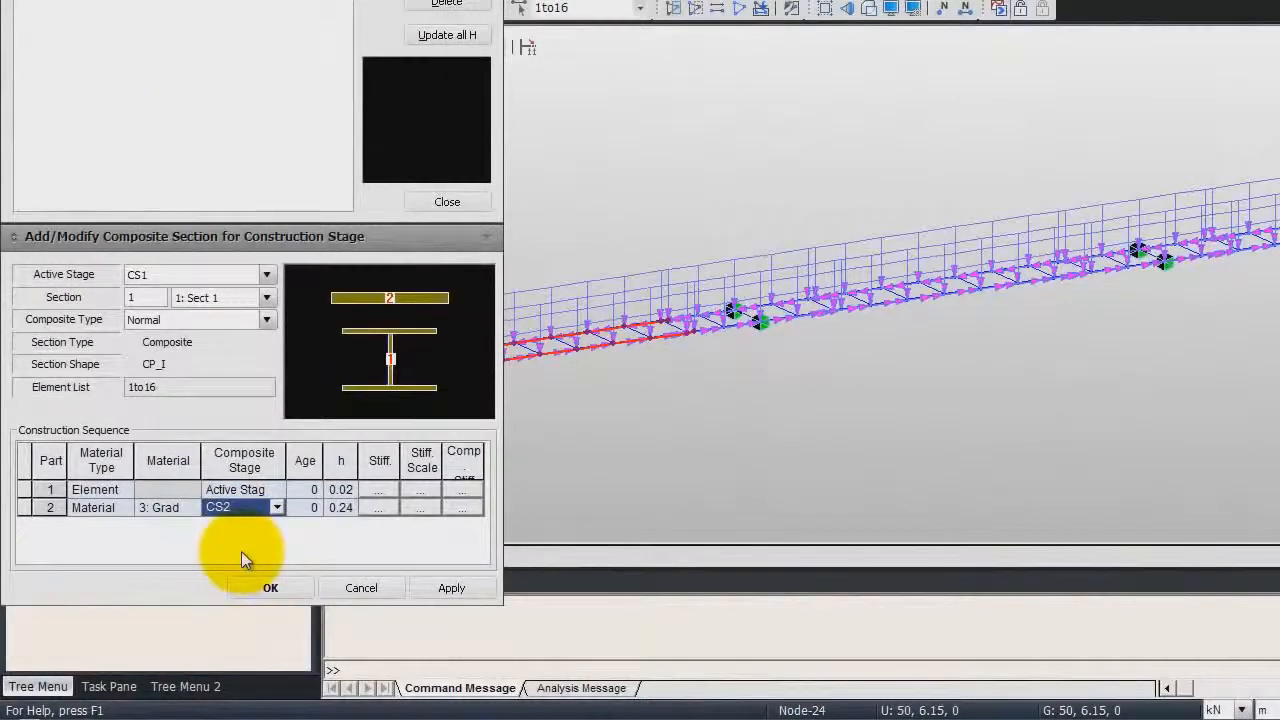
{"action": "left_click", "coordinate": [311, 506]}
{"action": "left_click", "coordinate": [308, 507]}
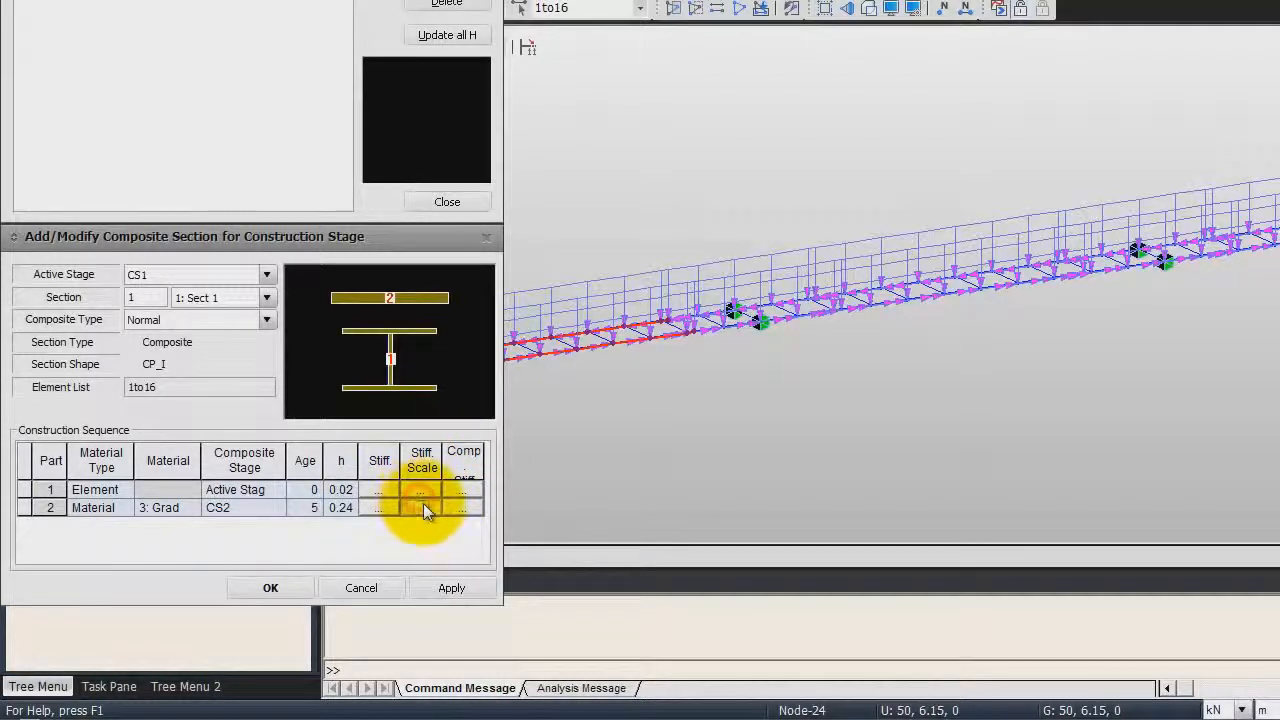
Set part 2's weight stiffness scale factor to 0 and apply the composite section for section 1
{"action": "left_click", "coordinate": [423, 505]}
{"action": "double_click", "coordinate": [303, 472]}
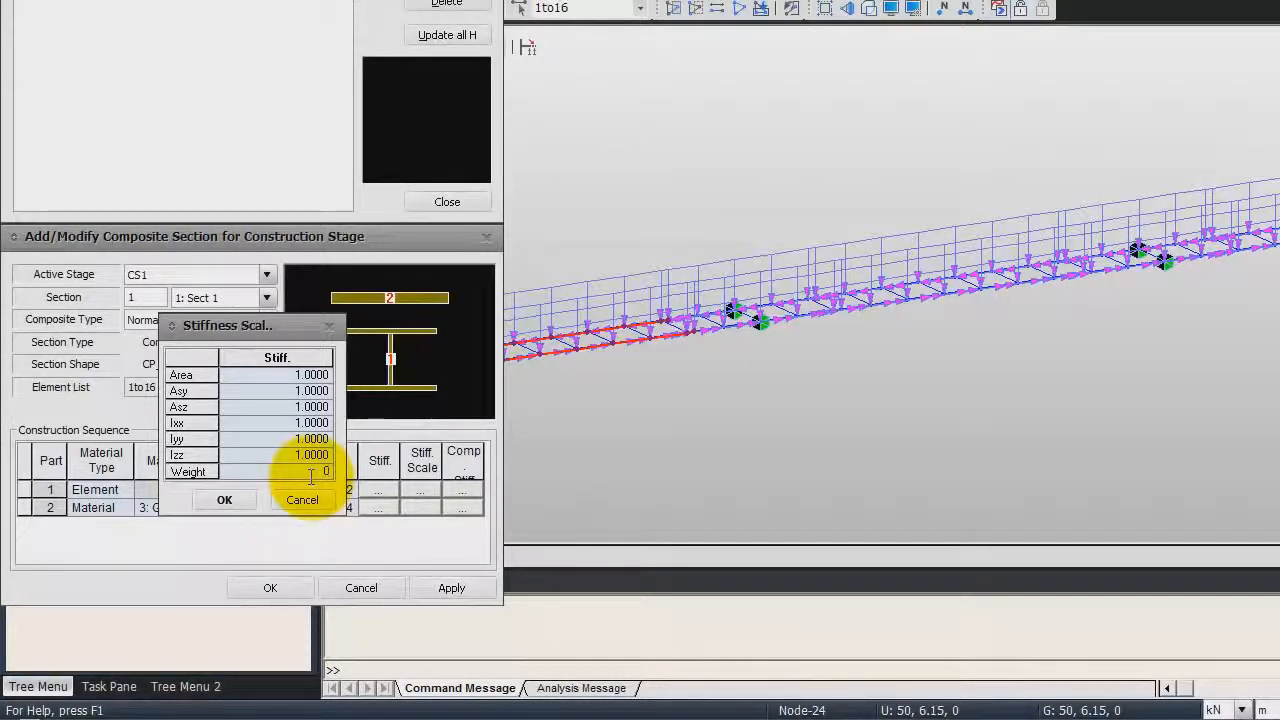
{"action": "left_click", "coordinate": [228, 500]}
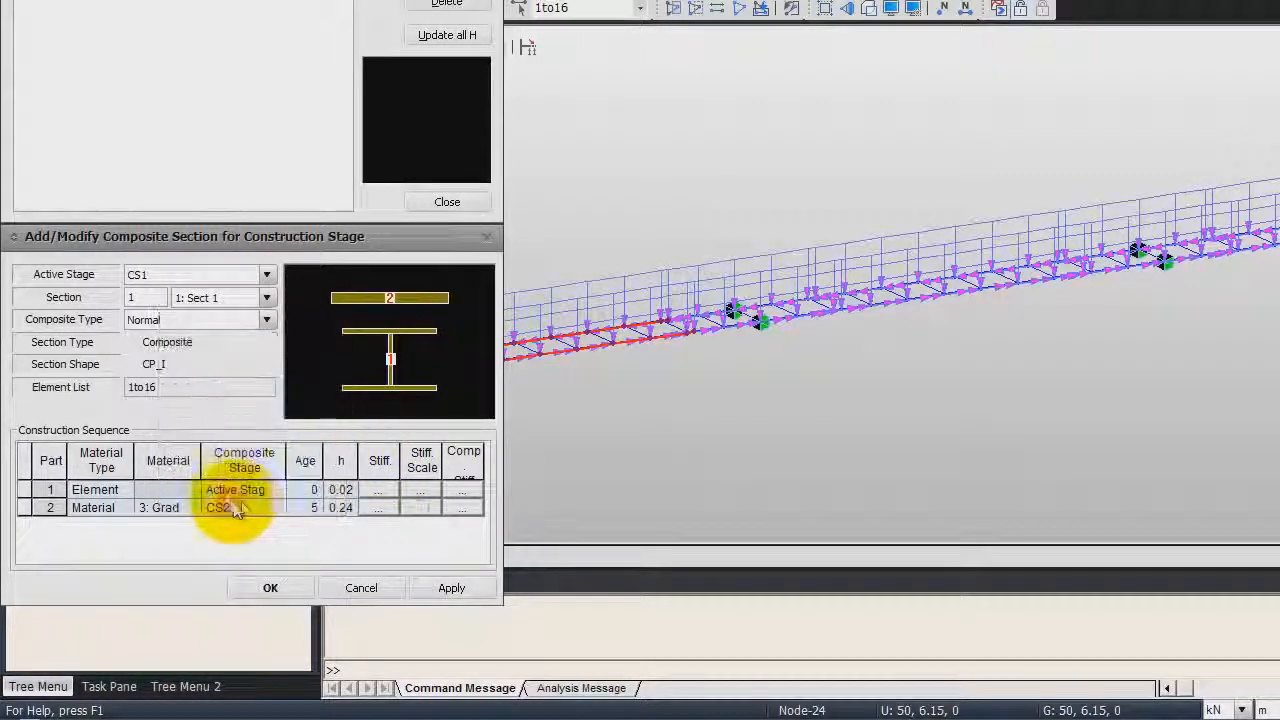
{"action": "left_click", "coordinate": [450, 588]}
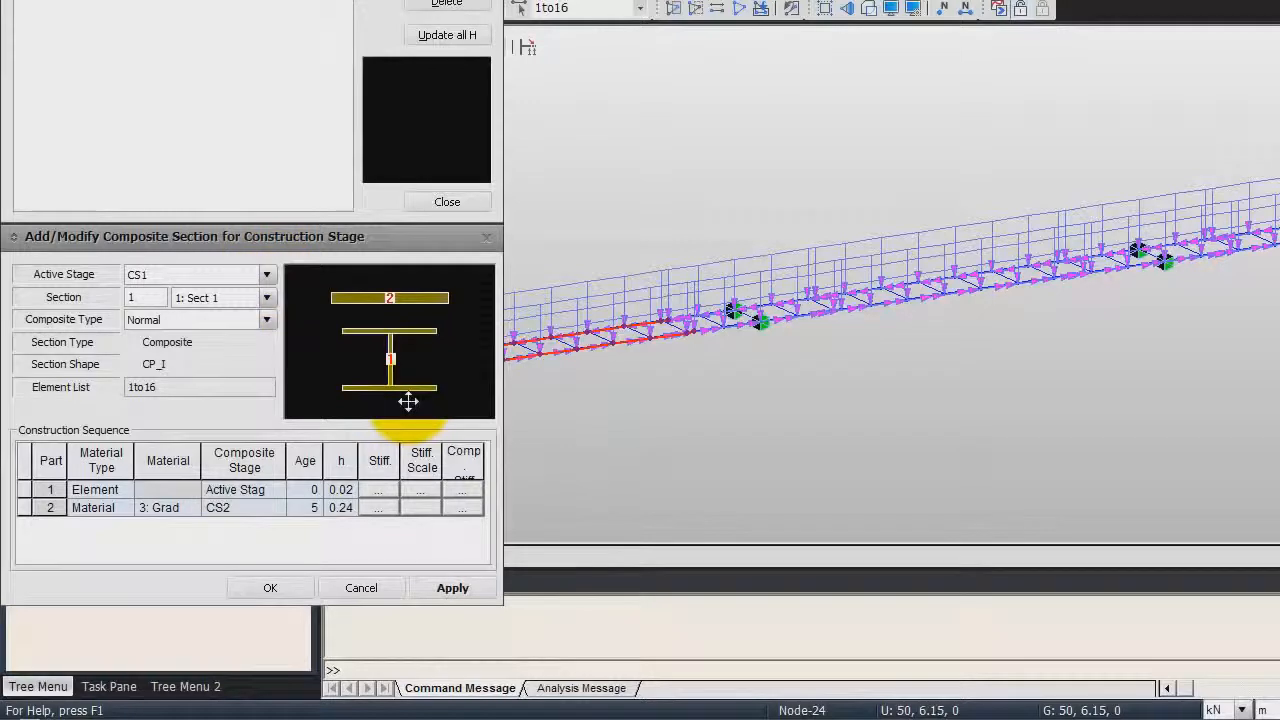
Add a composite section for section 2 in CS1 with part 2 as material type Material, Grade C6000
{"action": "left_click", "coordinate": [267, 275]}
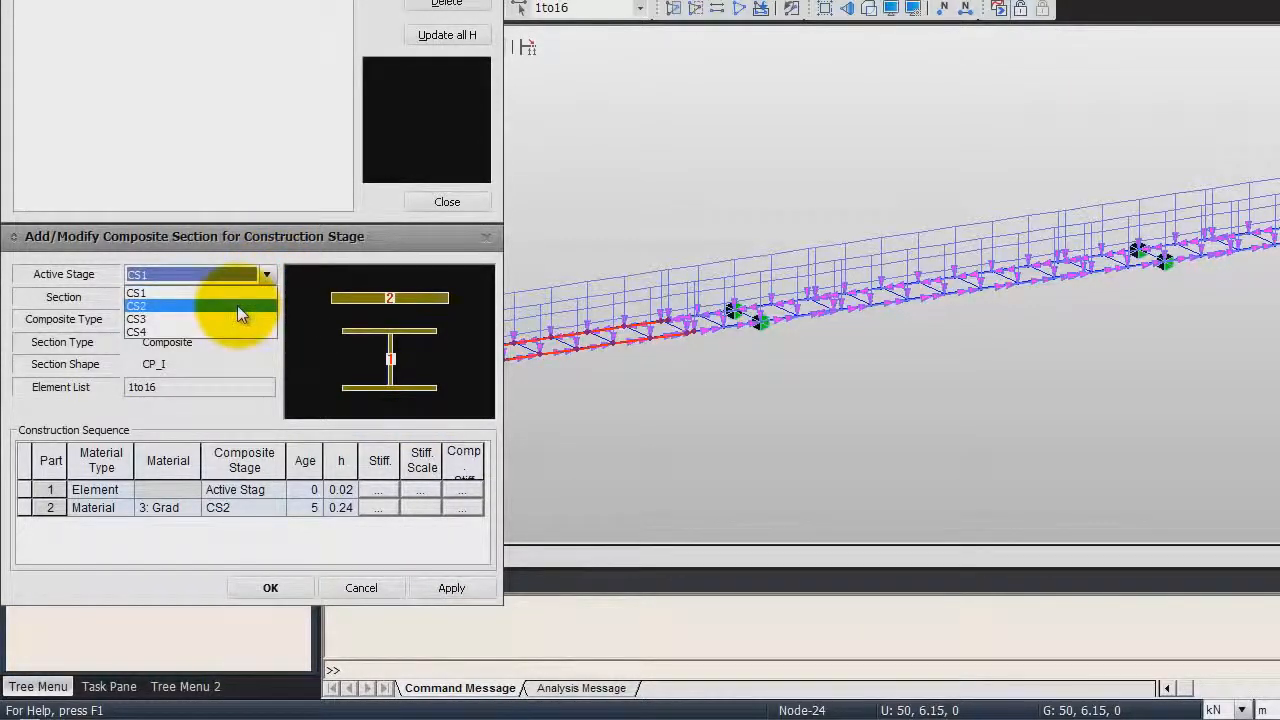
{"action": "left_click", "coordinate": [232, 292]}
{"action": "left_click", "coordinate": [266, 298]}
{"action": "left_click", "coordinate": [239, 321]}
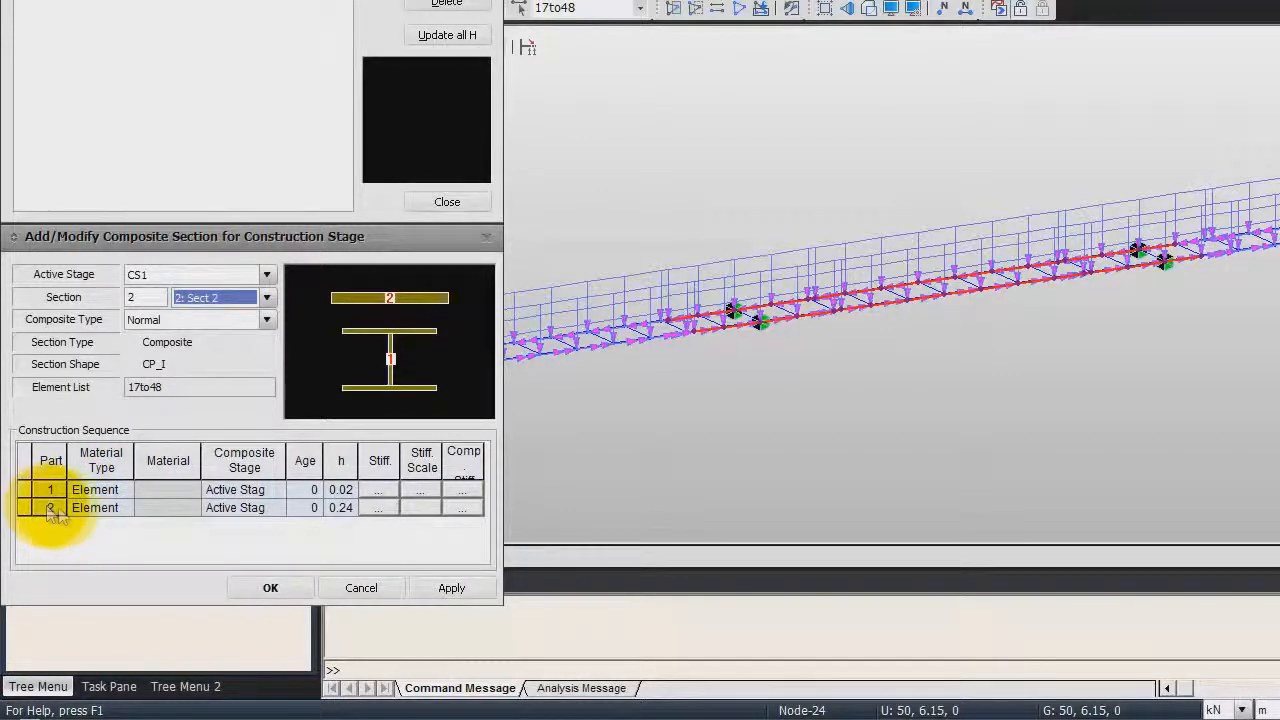
{"action": "left_click", "coordinate": [116, 508]}
{"action": "left_click", "coordinate": [123, 508]}
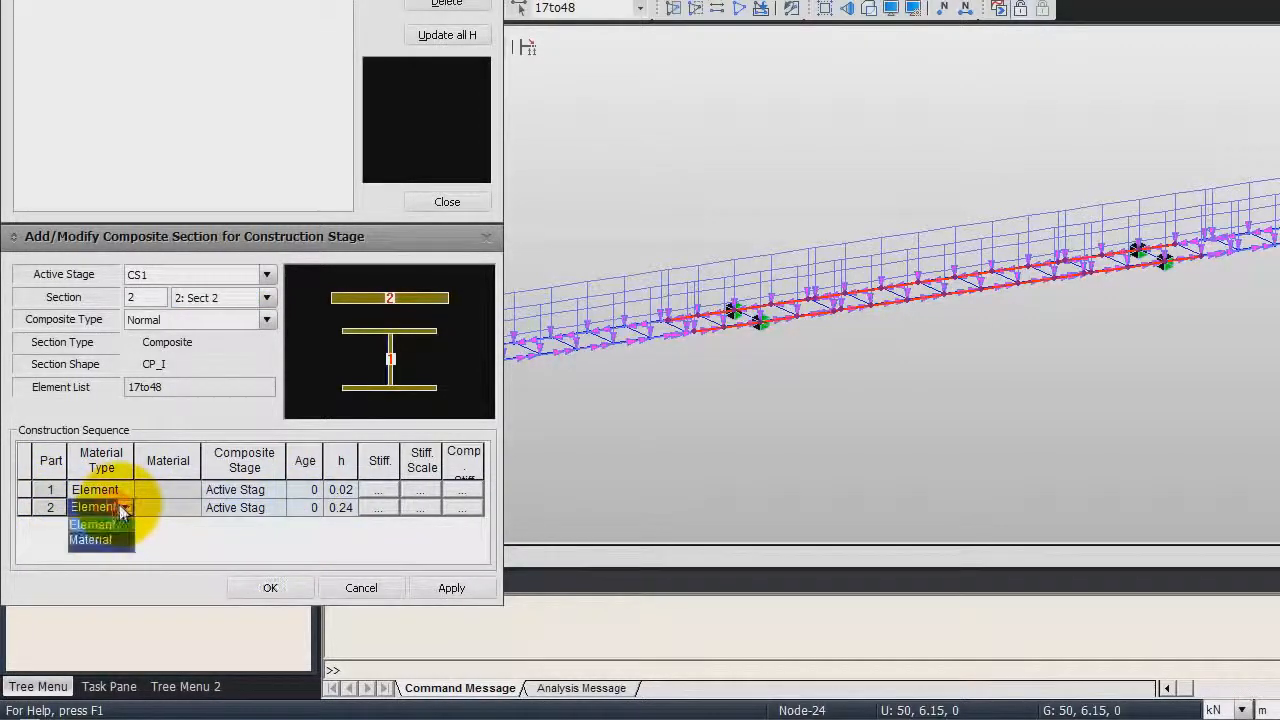
{"action": "left_click", "coordinate": [113, 540]}
{"action": "left_click", "coordinate": [180, 554]}
Set section 2 part 2's composite stage to CS3 with an age of 0 days
{"action": "left_click", "coordinate": [279, 508]}
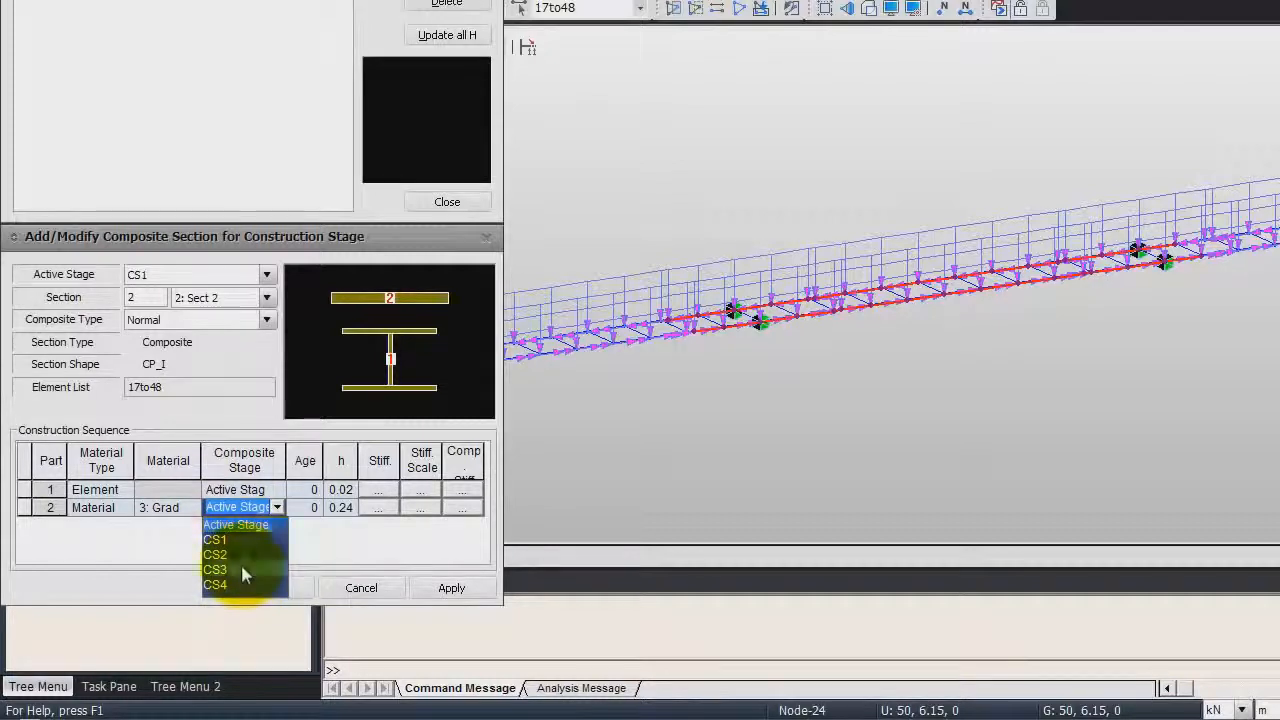
{"action": "left_click", "coordinate": [245, 569]}
{"action": "left_click", "coordinate": [311, 508]}
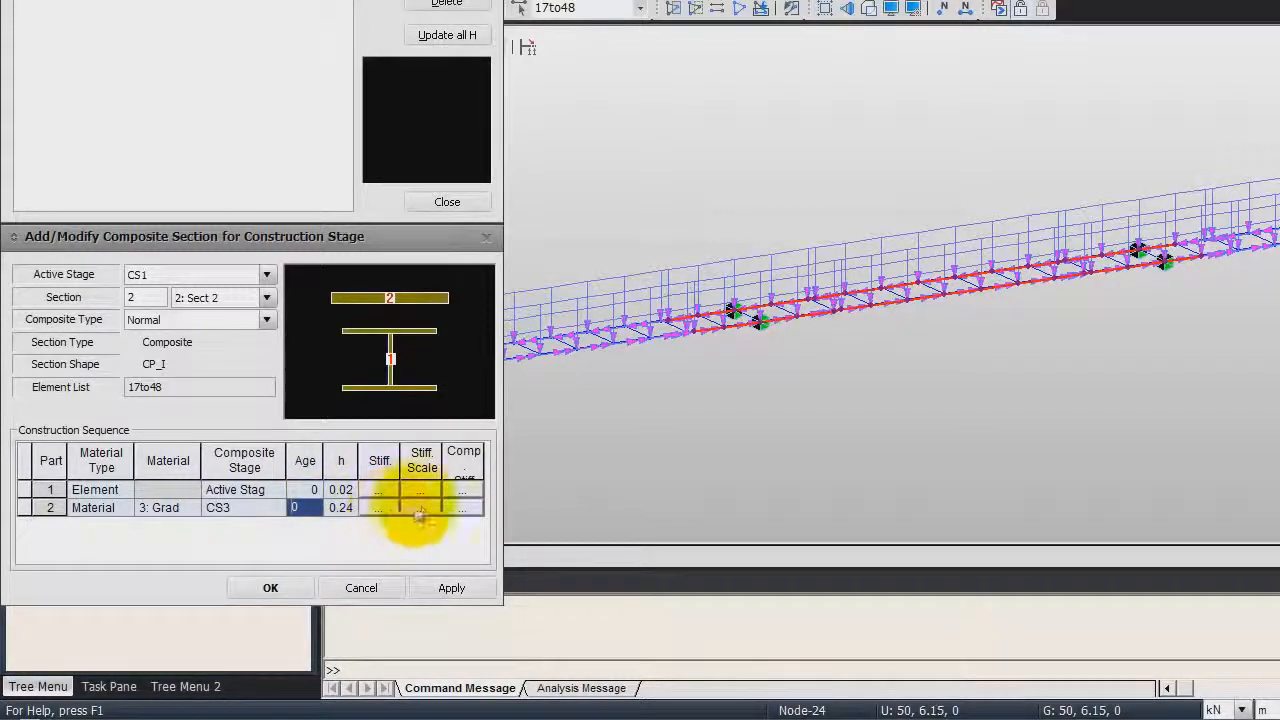
Set section 2 part 2's weight stiffness scale factor to 0 and apply the composite section
{"action": "left_click", "coordinate": [421, 508]}
{"action": "left_click", "coordinate": [289, 471]}
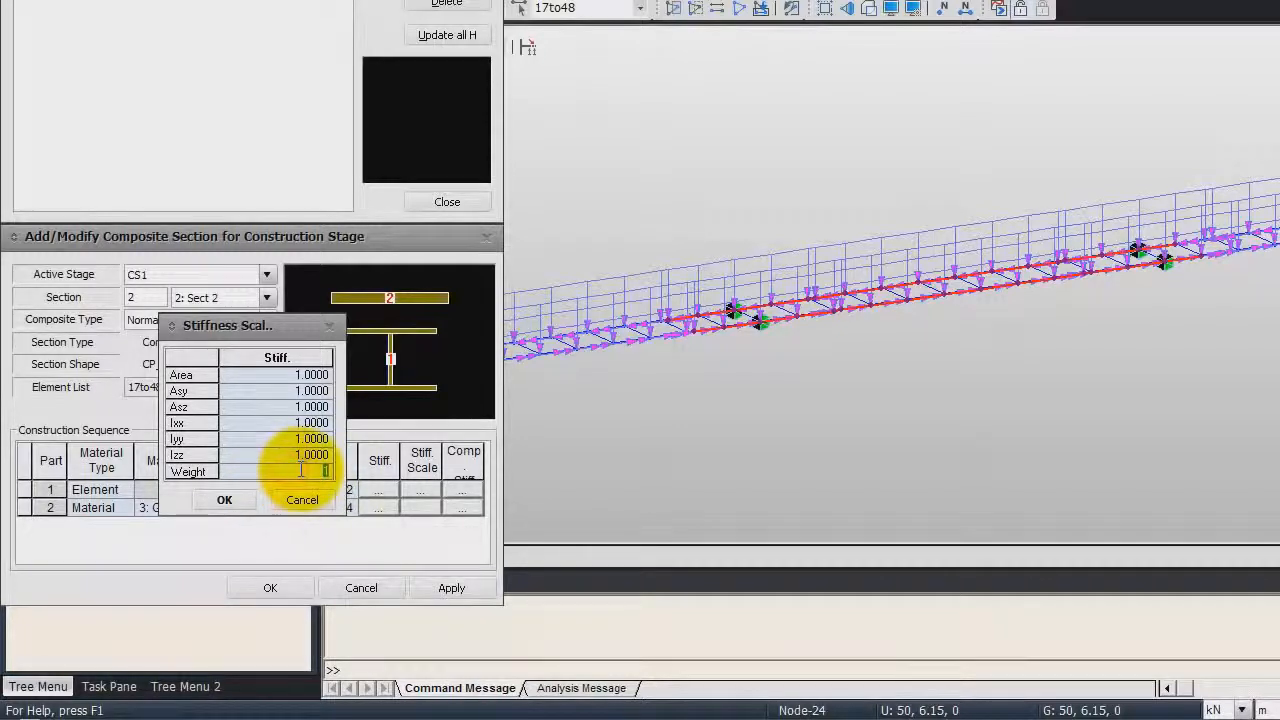
{"action": "left_click", "coordinate": [245, 500]}
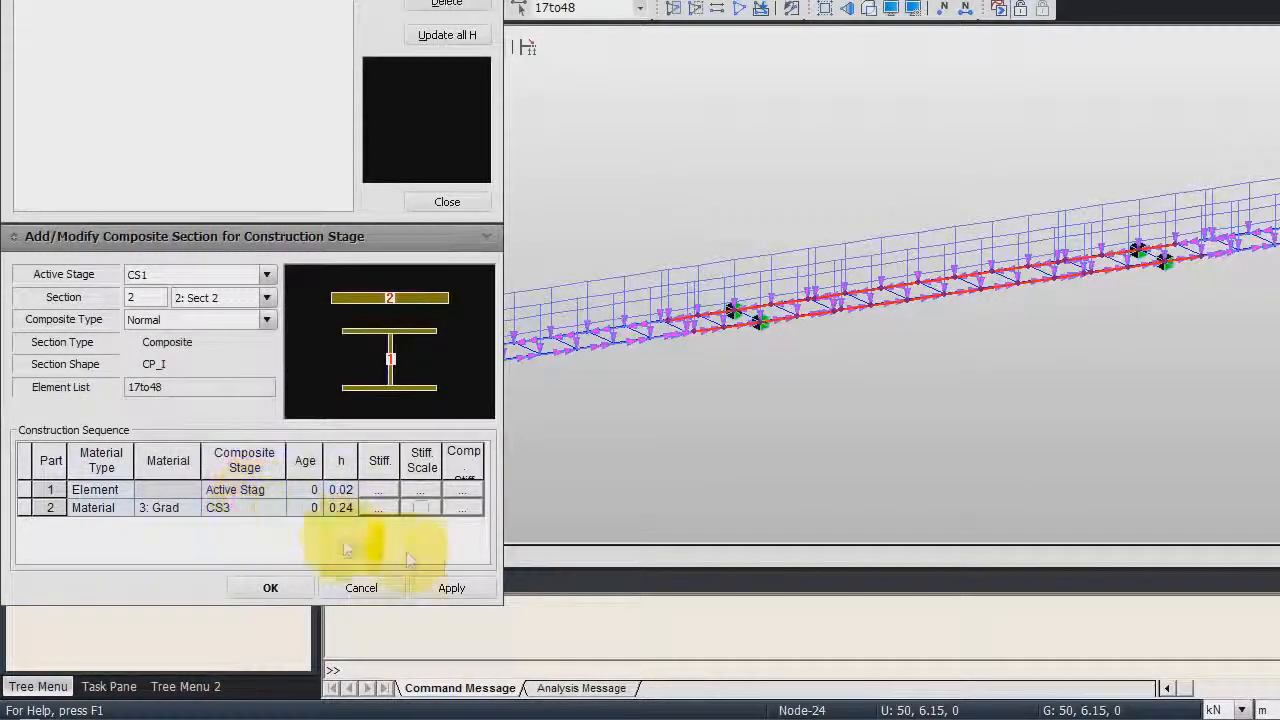
{"action": "left_click", "coordinate": [452, 590]}
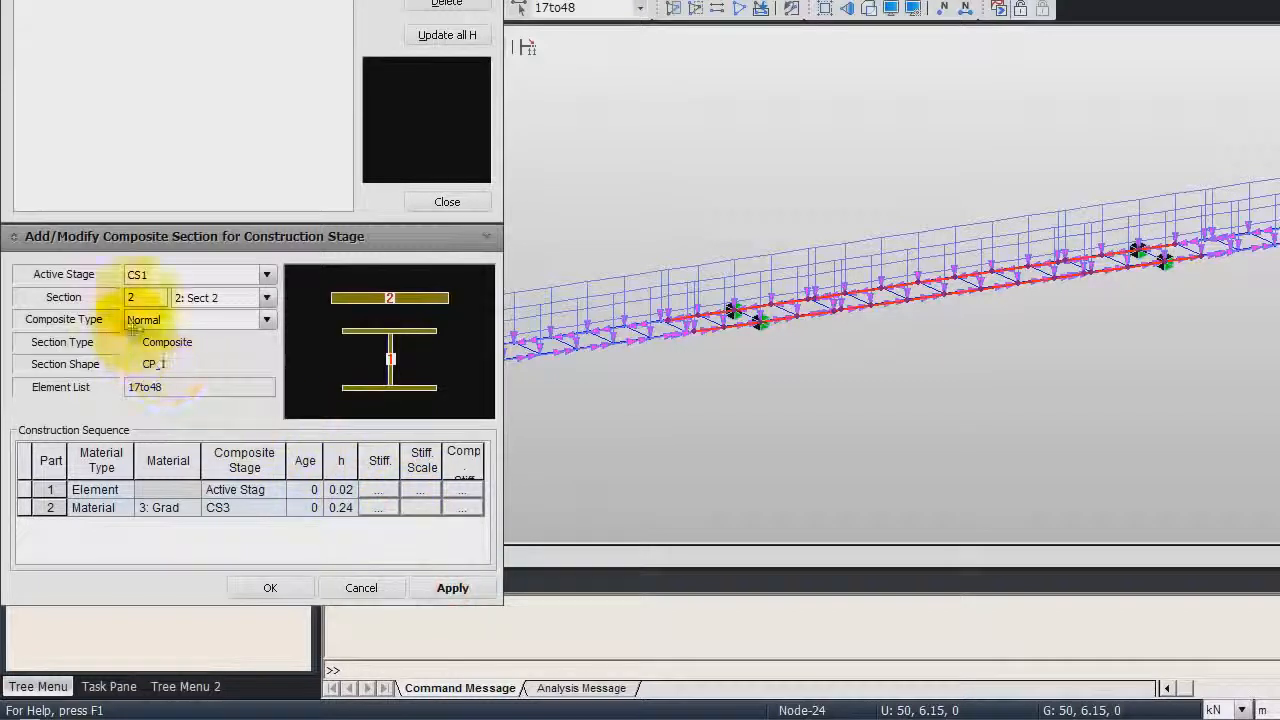
Add a composite section for section 3 in CS1 with part 2 as material type Material, Grade C6000
{"action": "left_click", "coordinate": [266, 297]}
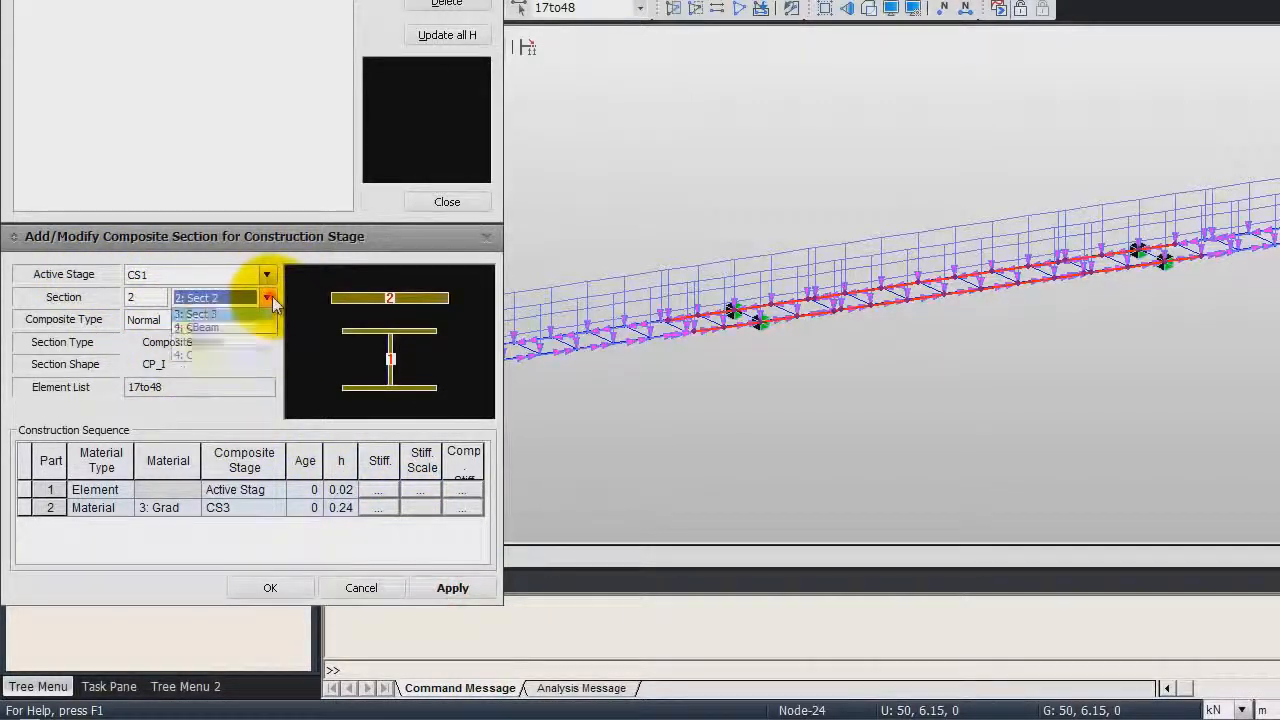
{"action": "left_click", "coordinate": [225, 342]}
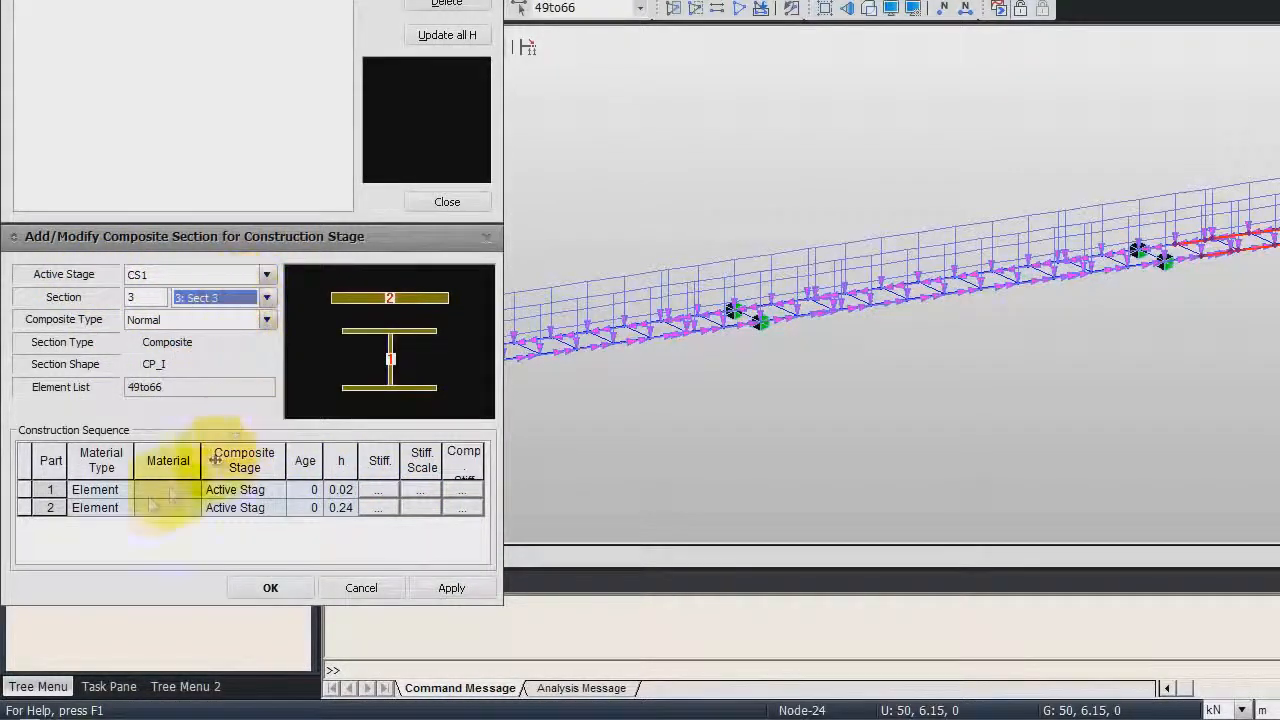
{"action": "left_click", "coordinate": [92, 508]}
{"action": "left_click", "coordinate": [125, 508]}
{"action": "left_click", "coordinate": [98, 541]}
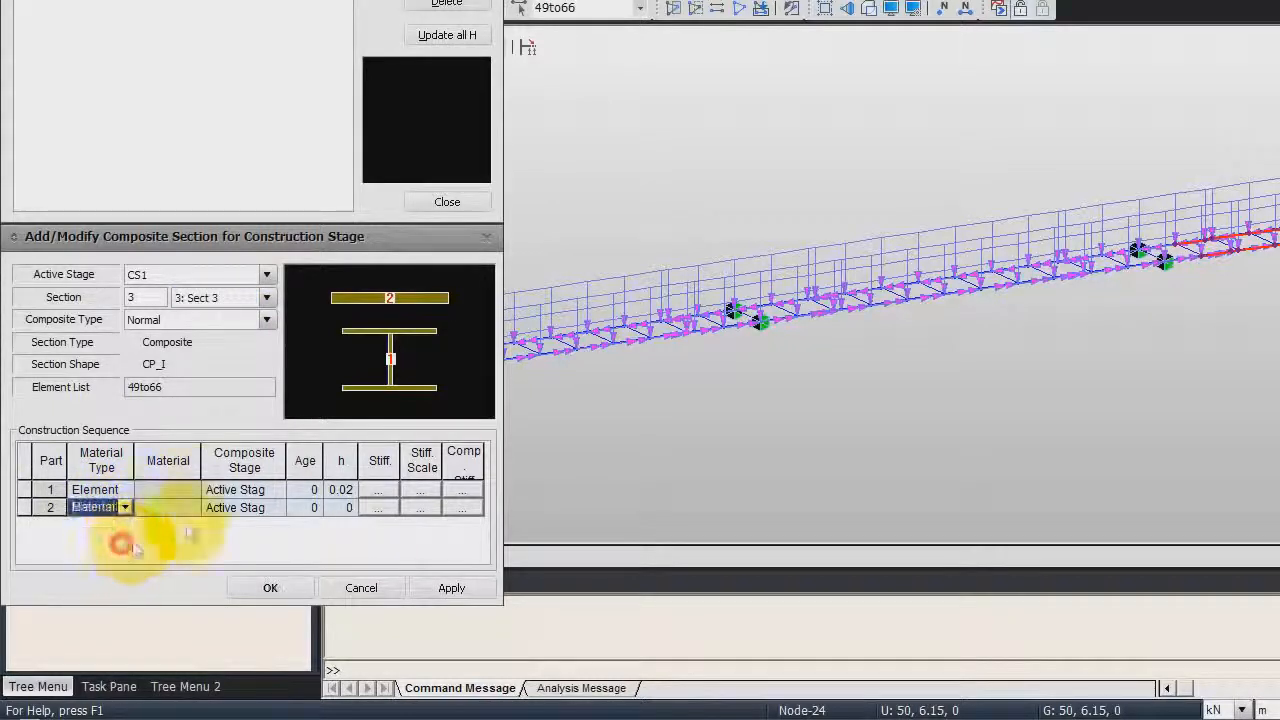
{"action": "left_click", "coordinate": [195, 508]}
{"action": "left_click", "coordinate": [190, 552]}
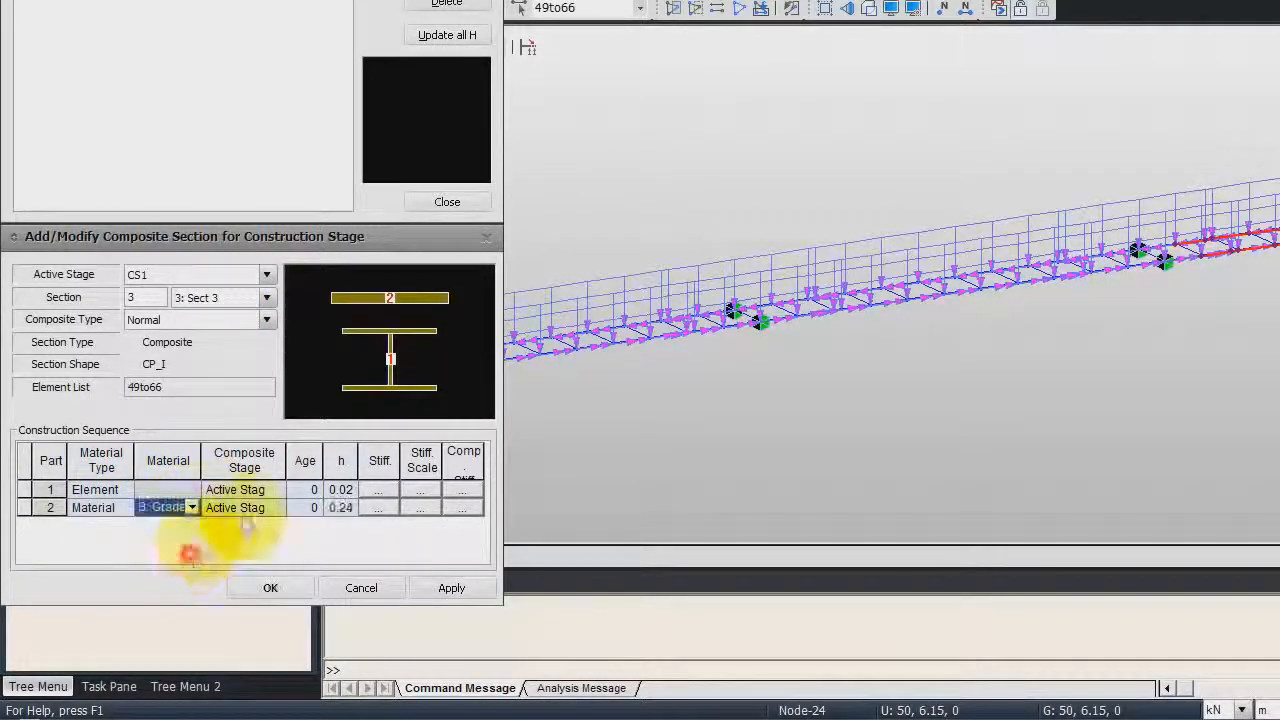
Set section 3 part 2's composite stage to CS4 and weight stiffness scale to 0, confirm, and close the composite section list
{"action": "left_click", "coordinate": [280, 509]}
{"action": "left_click", "coordinate": [229, 587]}
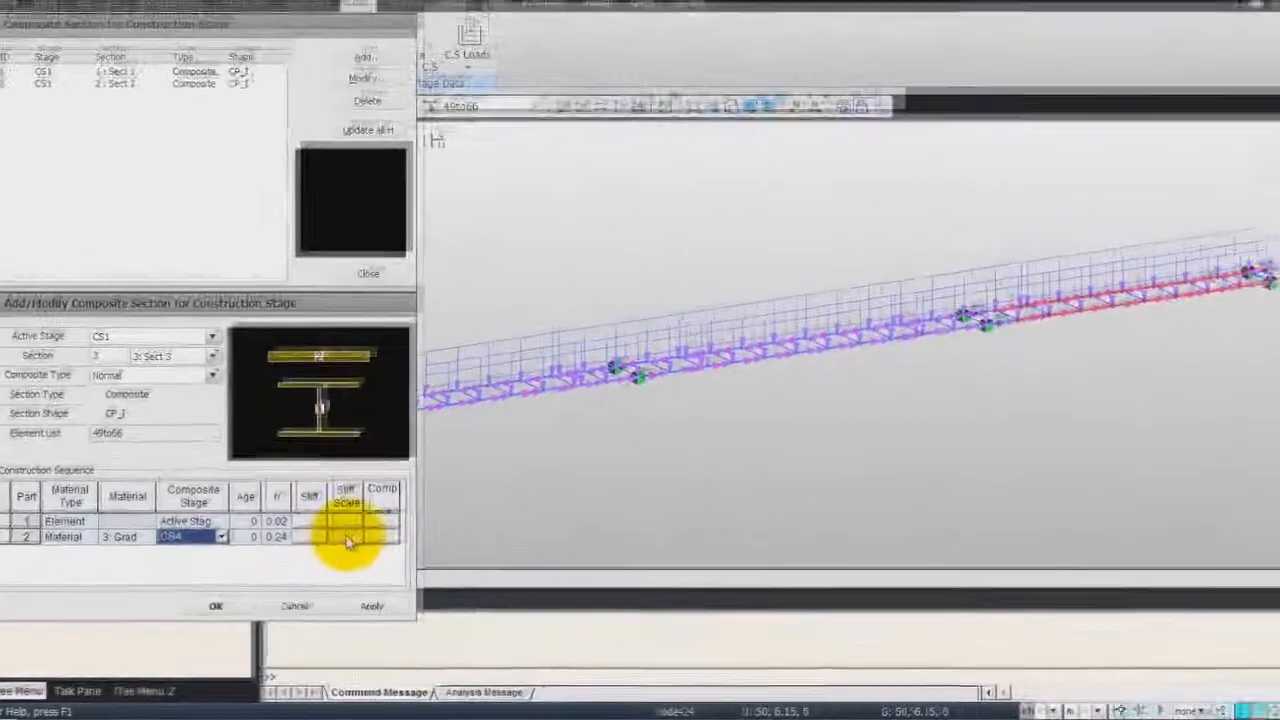
{"action": "left_click", "coordinate": [420, 508]}
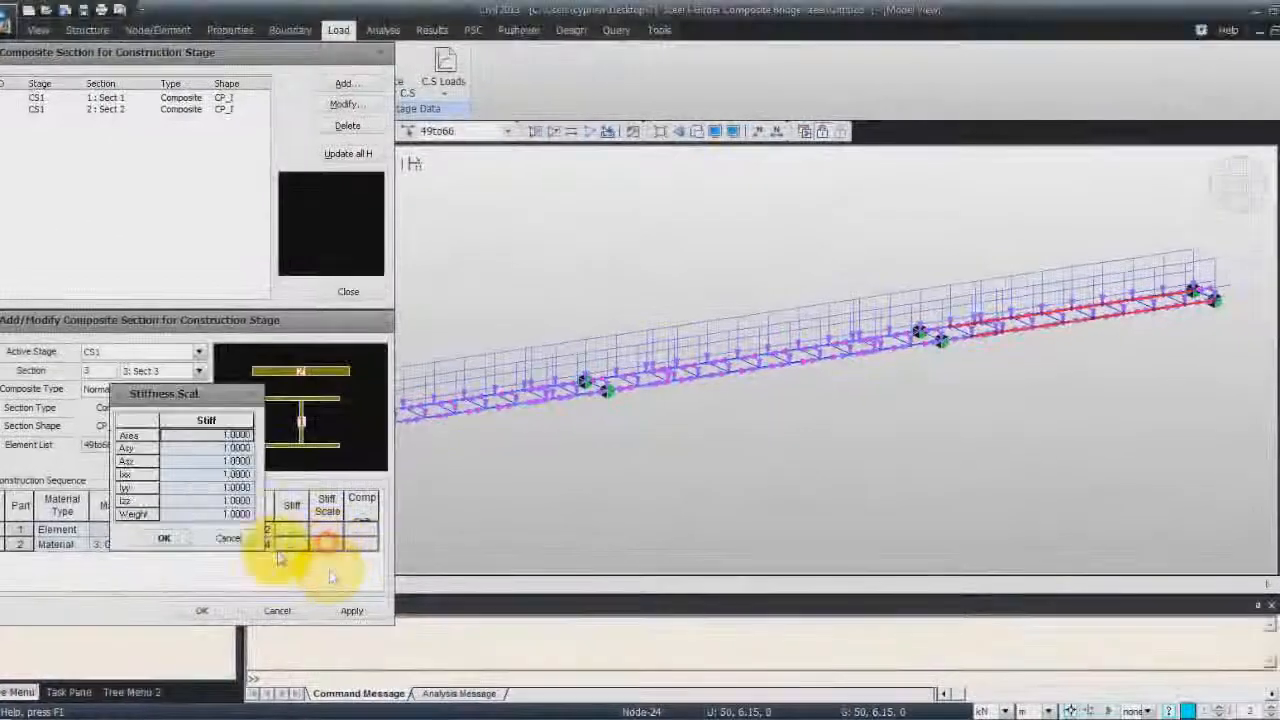
{"action": "left_click", "coordinate": [224, 515]}
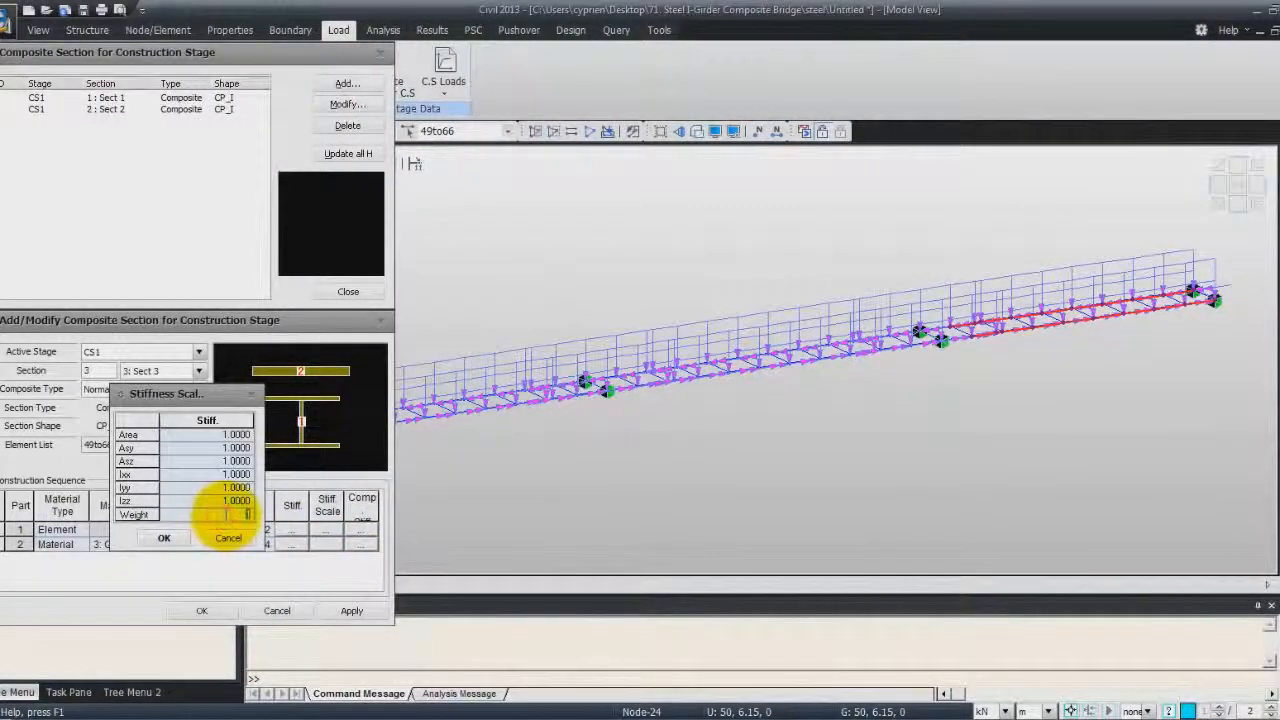
{"action": "left_click", "coordinate": [164, 538]}
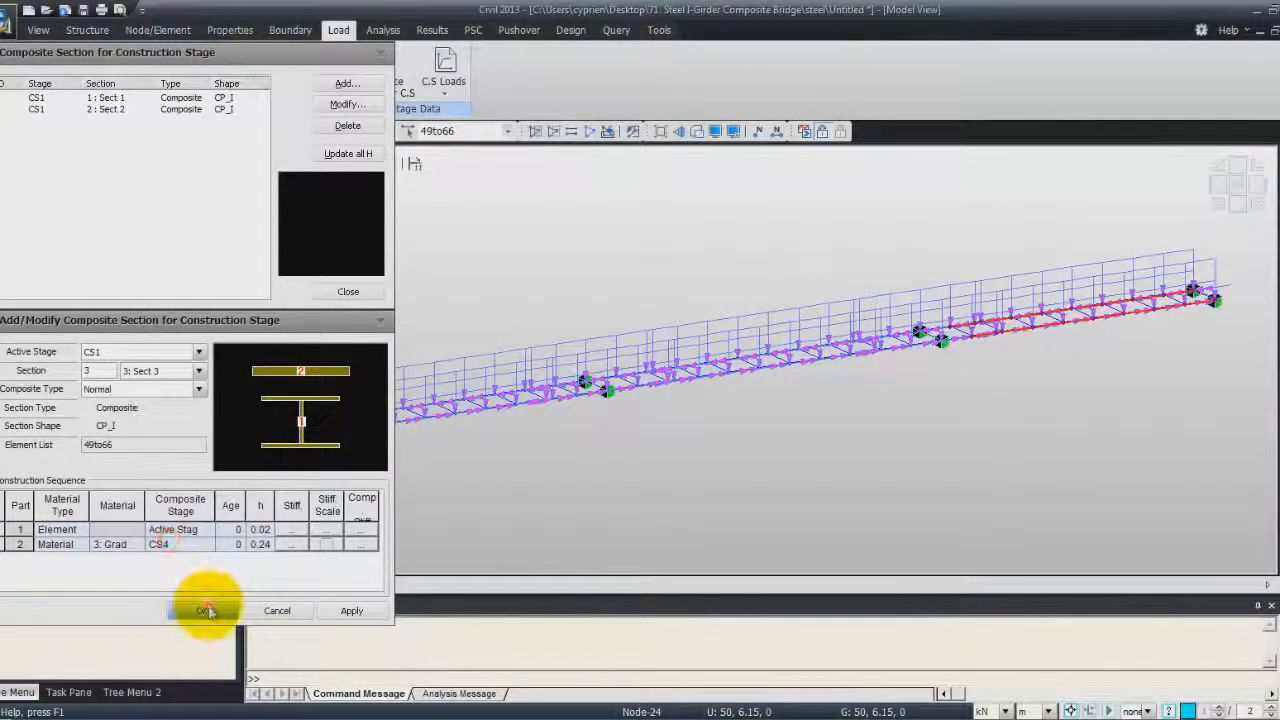
{"action": "left_click", "coordinate": [201, 610]}
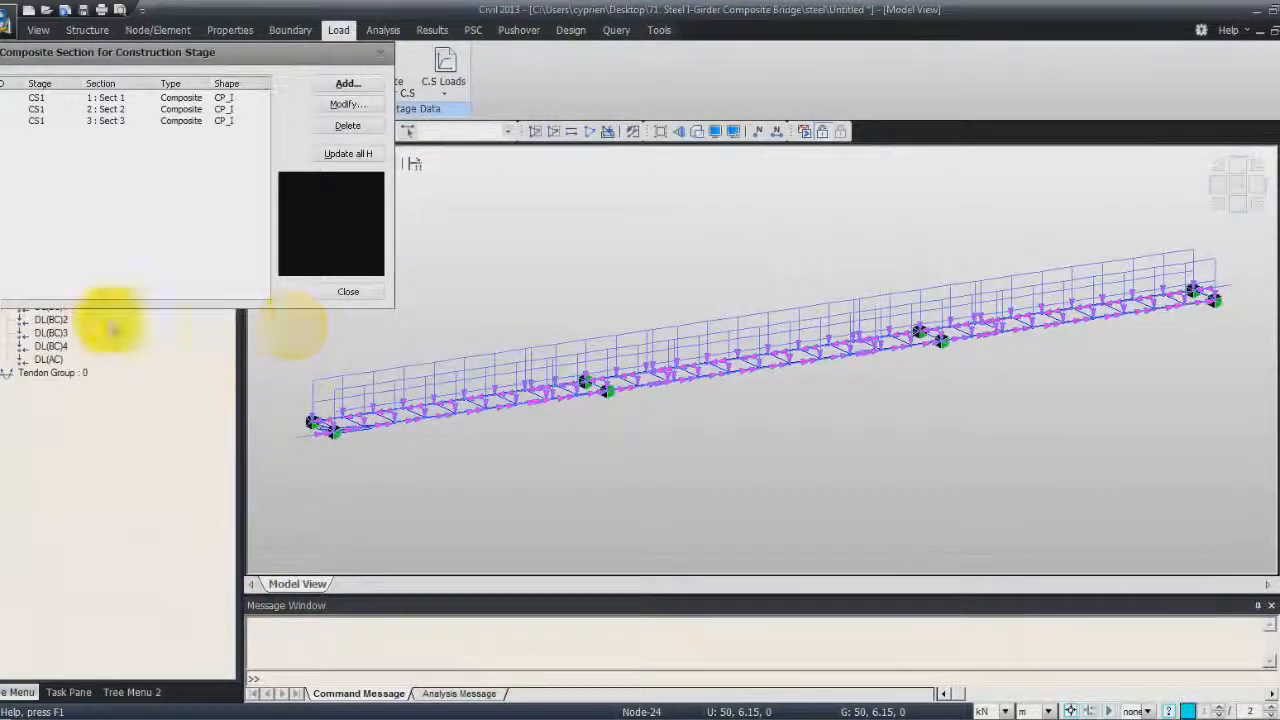
{"action": "left_click", "coordinate": [346, 295]}
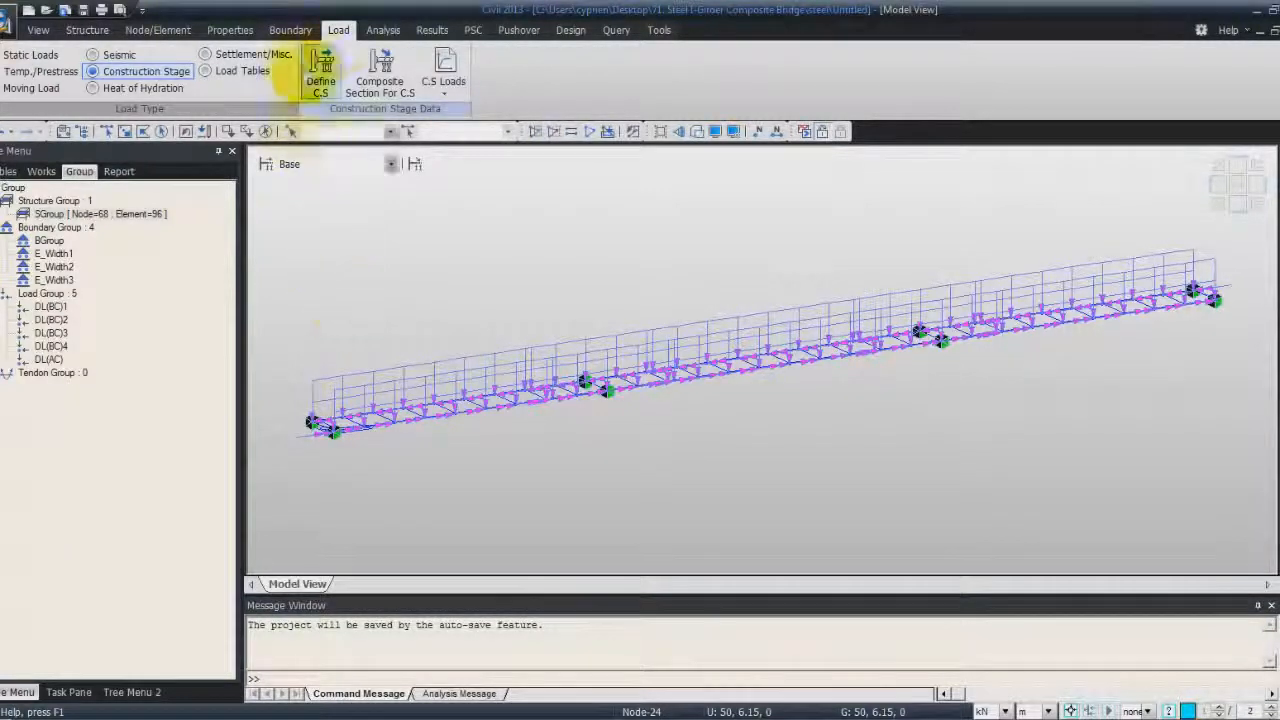
Enable Internal Time Step for Creep in the construction stage analysis control's time dependent effect settings and confirm both dialogs
{"action": "left_click", "coordinate": [383, 31]}
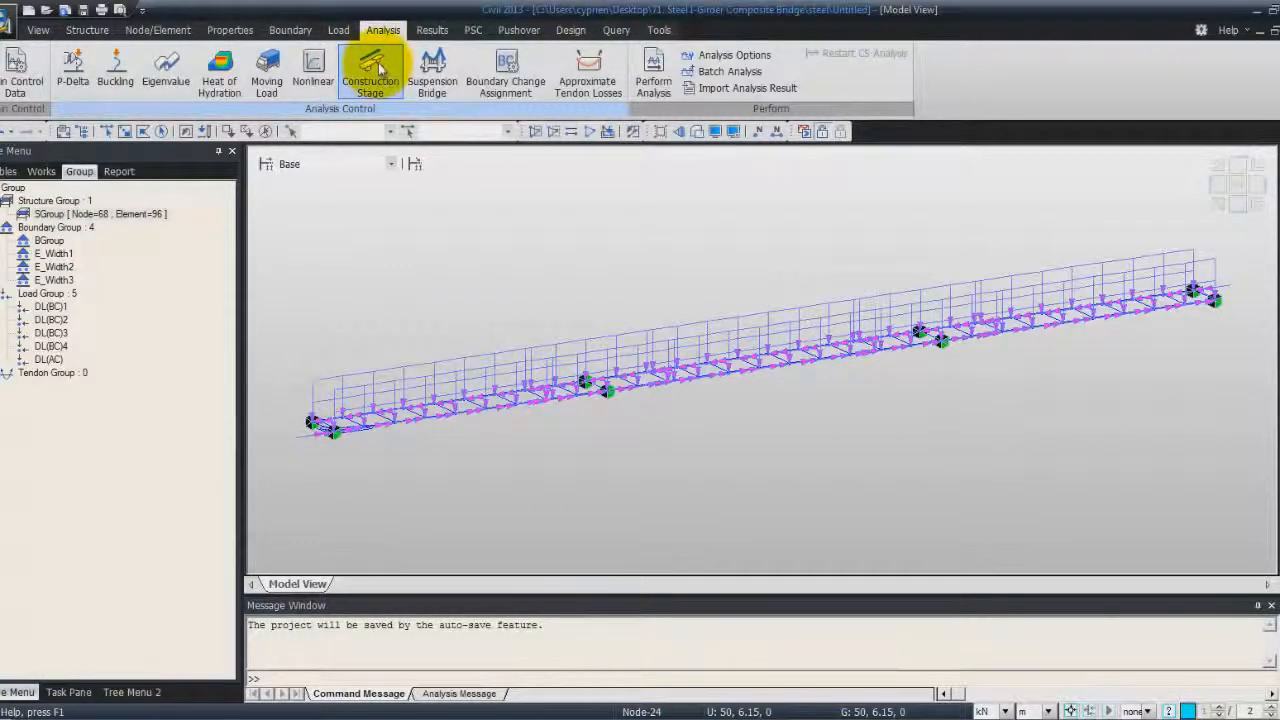
{"action": "left_click", "coordinate": [380, 66]}
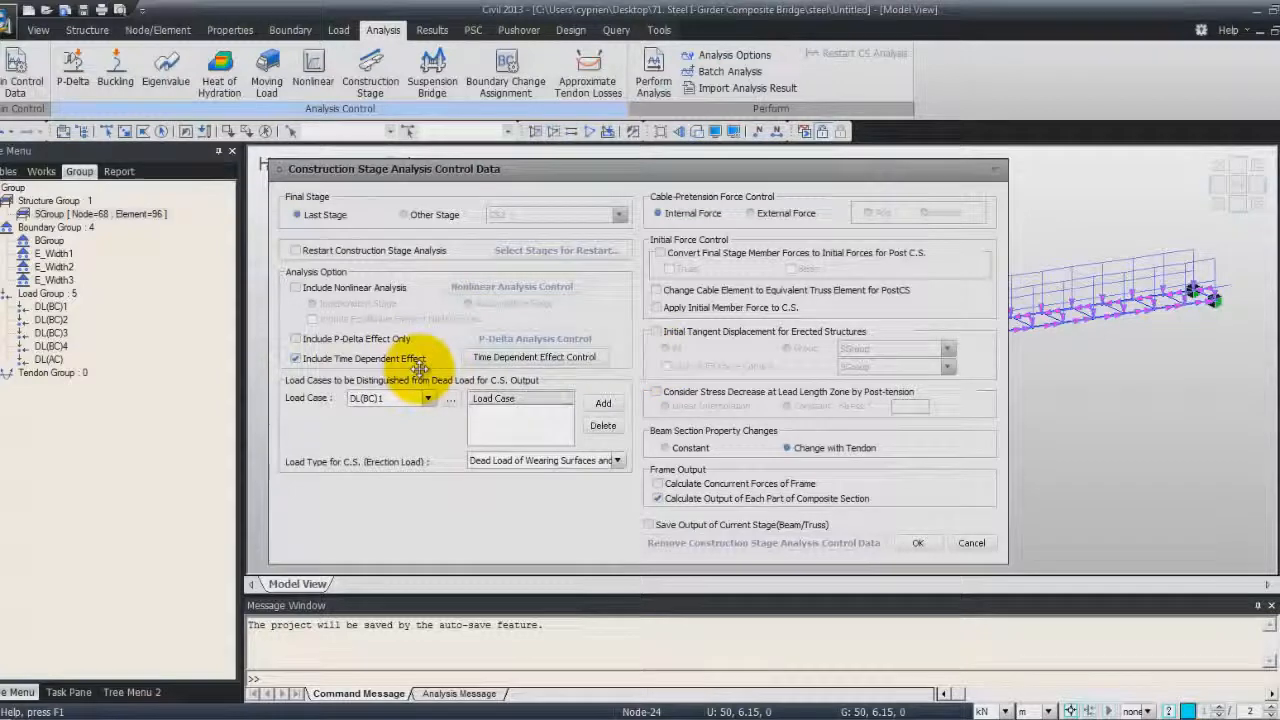
{"action": "left_click", "coordinate": [545, 358]}
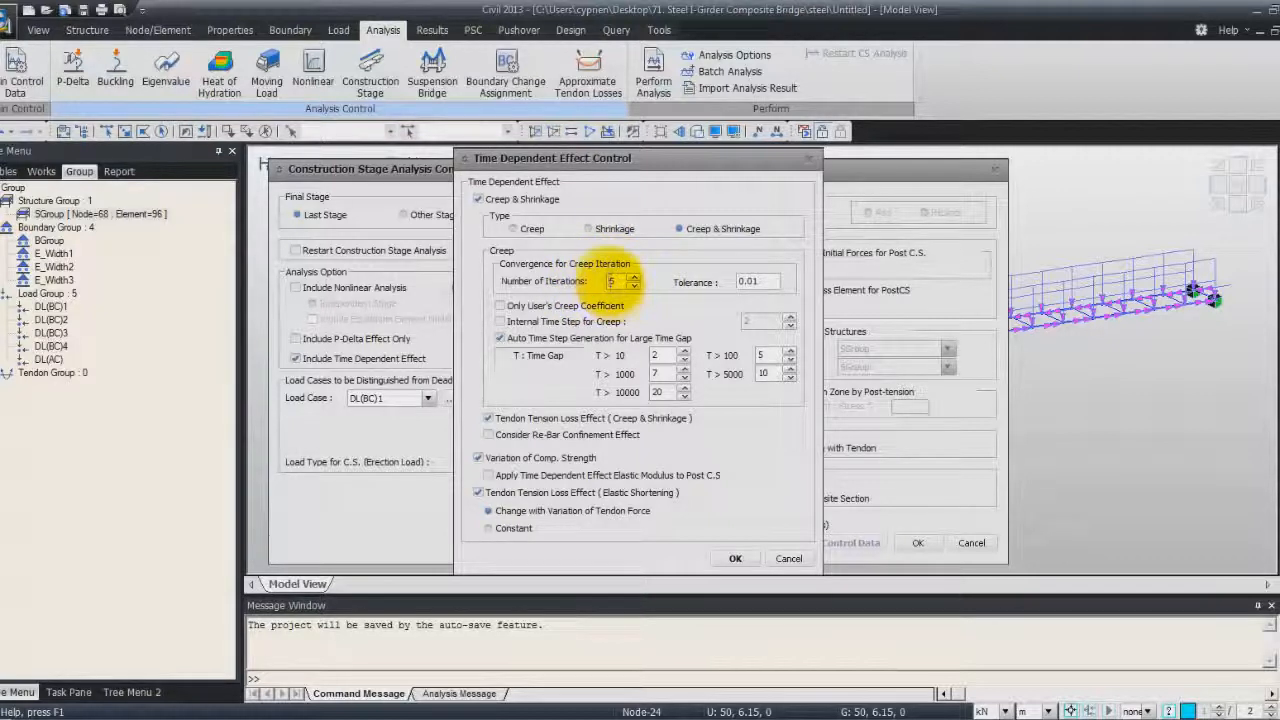
{"action": "key", "text": "Tab"}
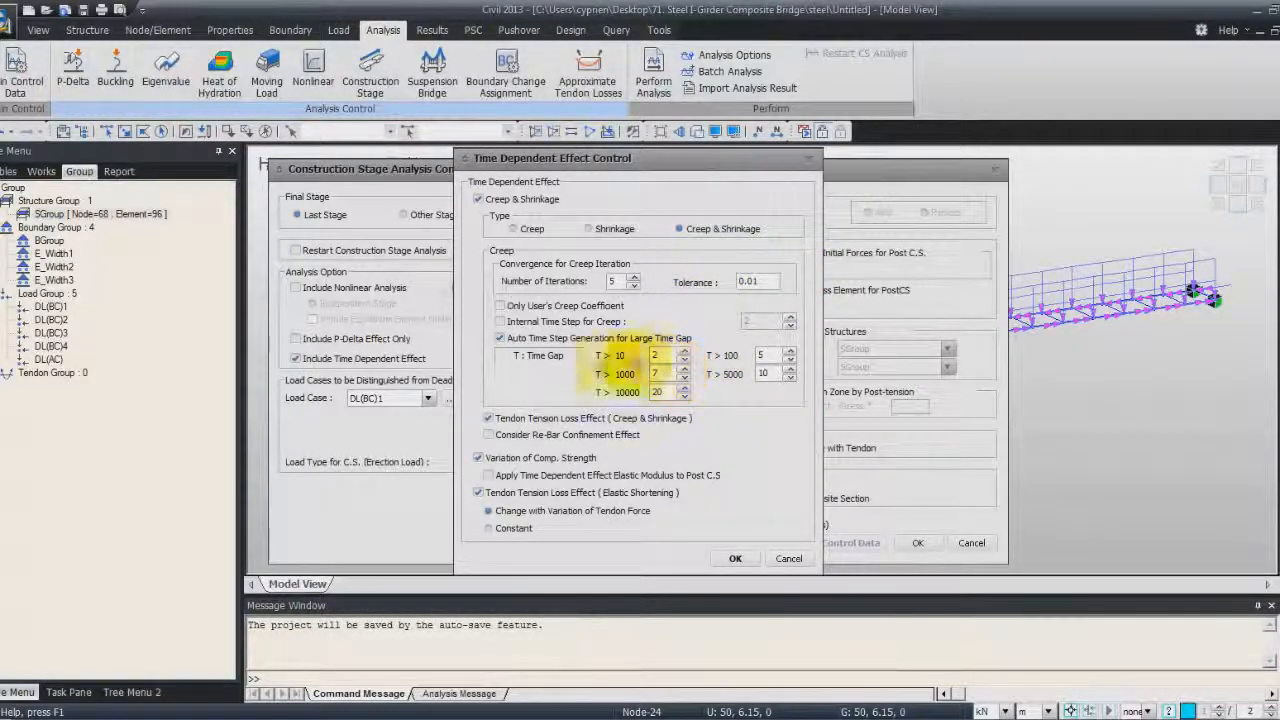
{"action": "left_click", "coordinate": [500, 321]}
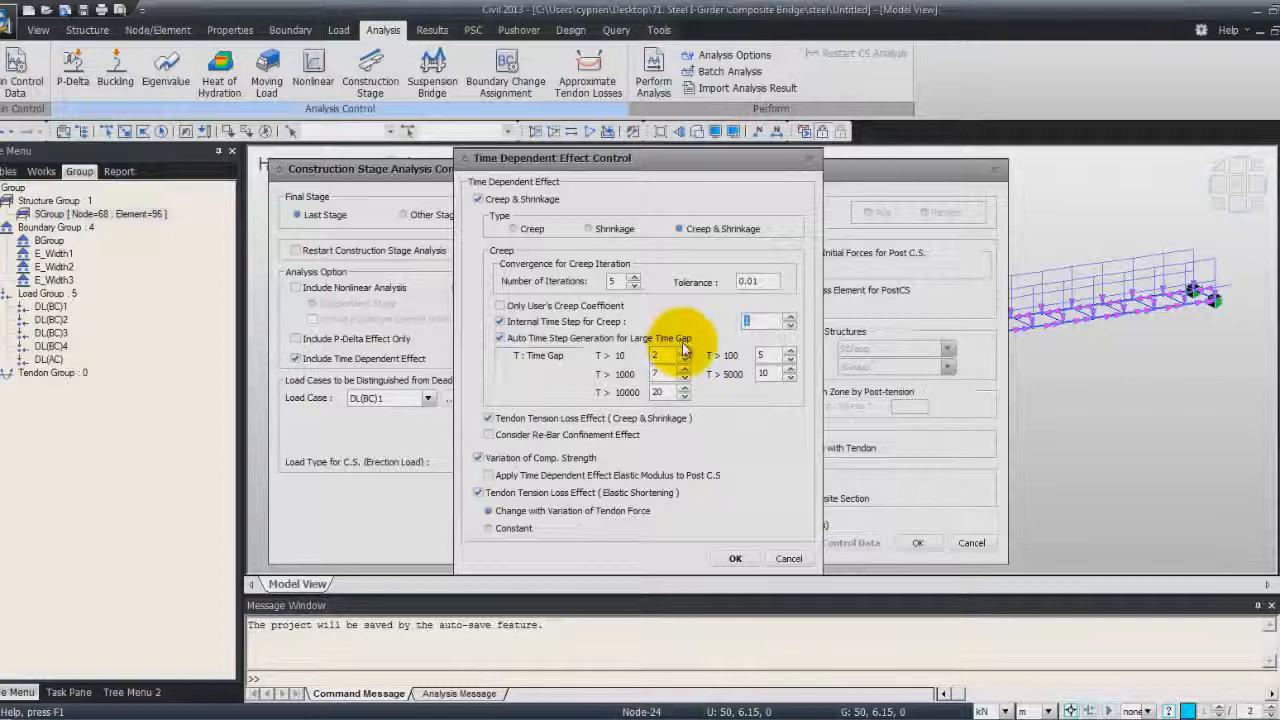
{"action": "left_click", "coordinate": [735, 558]}
{"action": "left_click", "coordinate": [918, 545]}
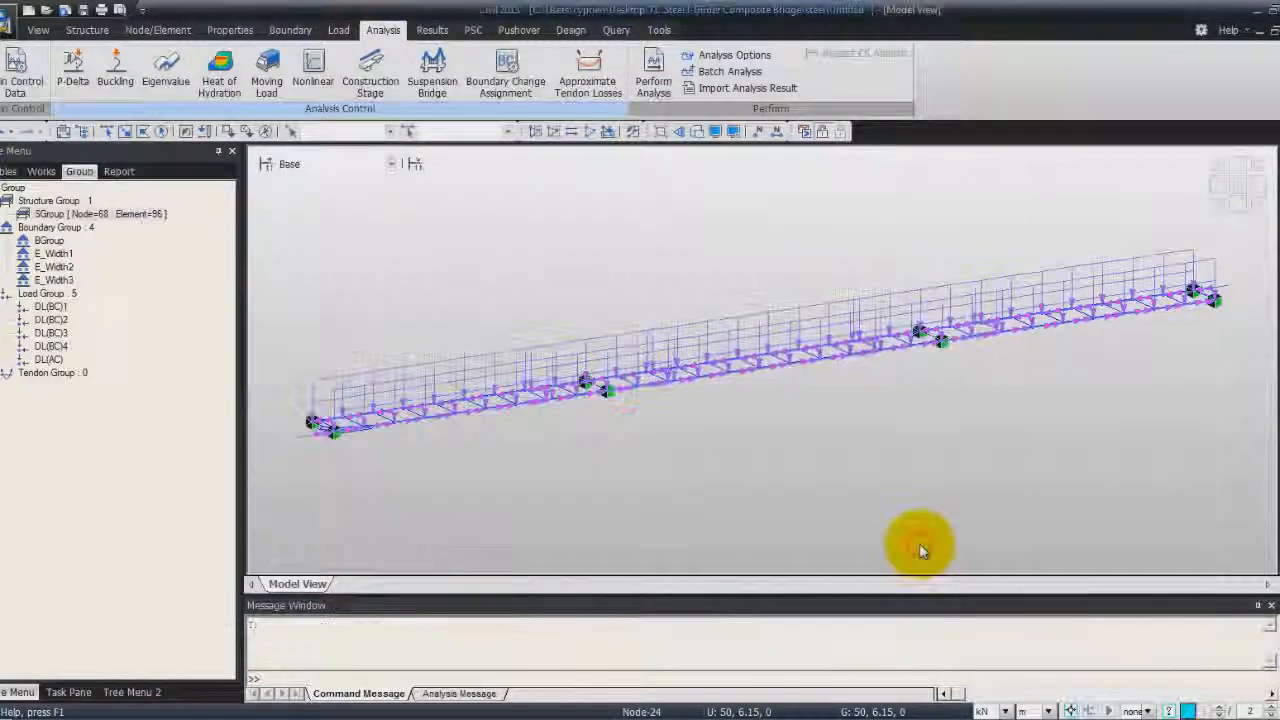
Try to run the analysis
{"action": "left_click", "coordinate": [805, 131]}
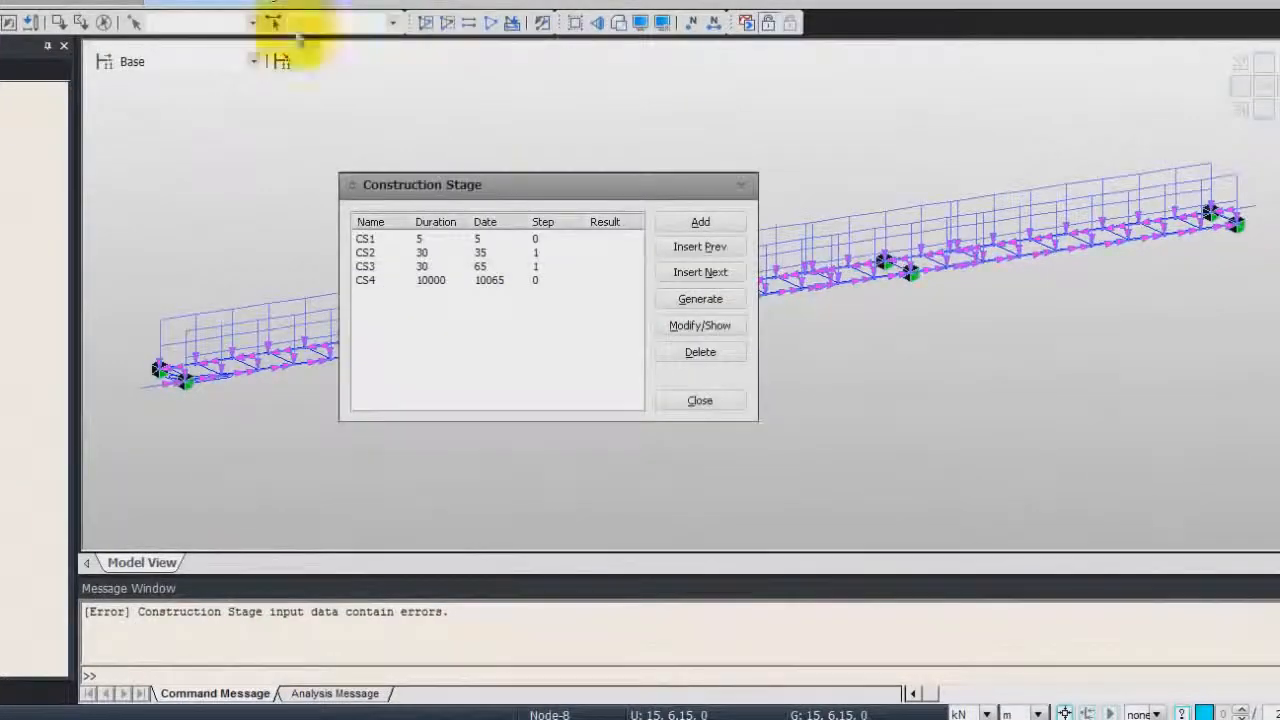
Enable saving stage results and additional steps for construction stage CS1 and confirm
{"action": "left_click", "coordinate": [365, 239]}
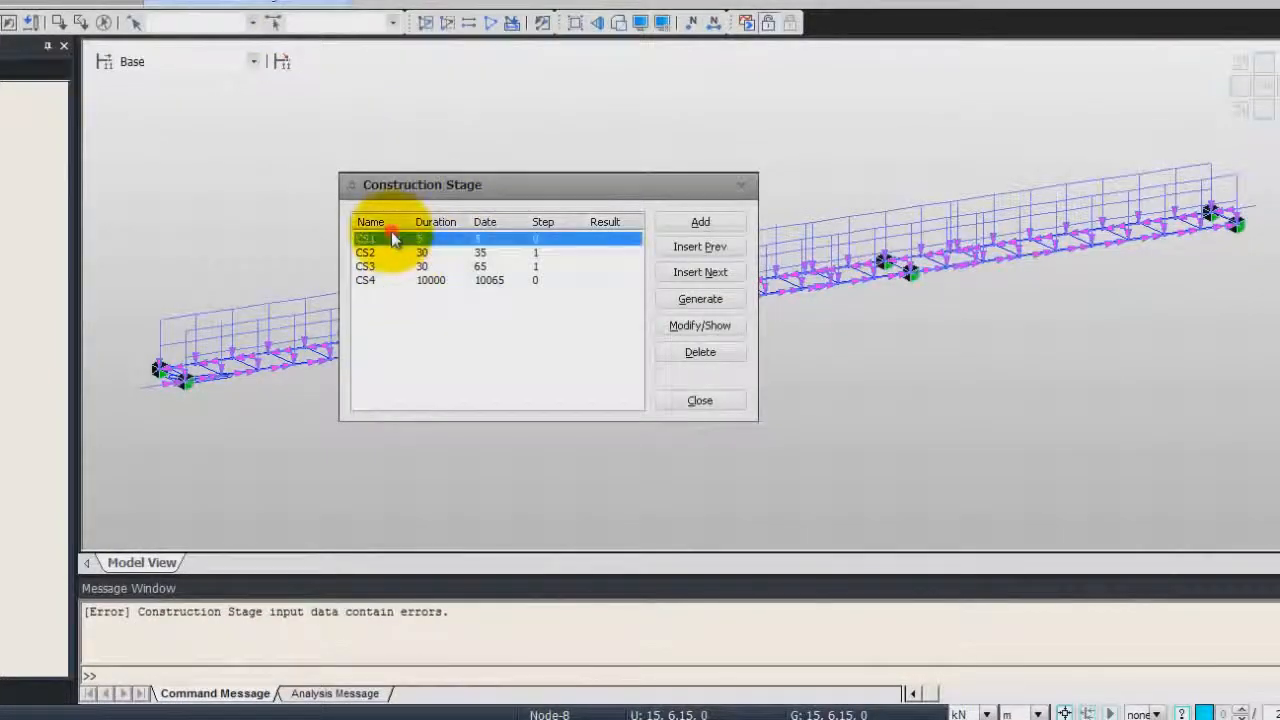
{"action": "left_click", "coordinate": [708, 326]}
{"action": "left_click", "coordinate": [279, 165]}
{"action": "left_click", "coordinate": [388, 164]}
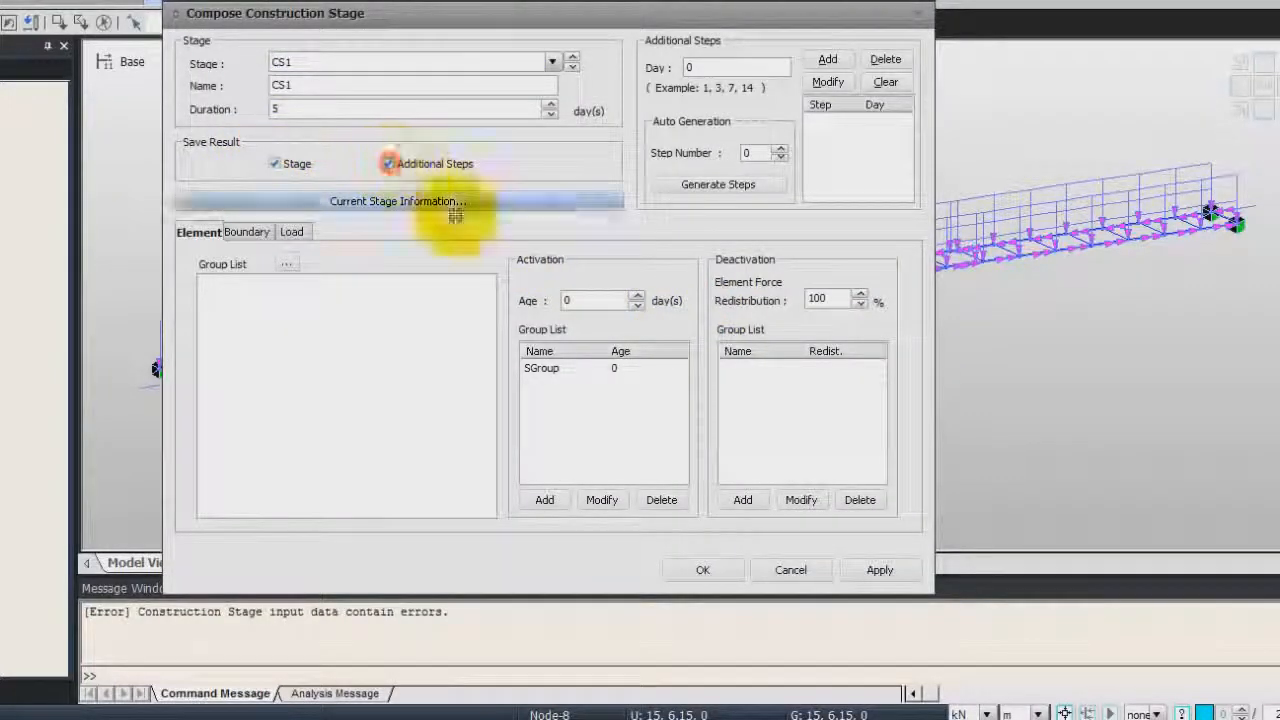
{"action": "left_click", "coordinate": [712, 570]}
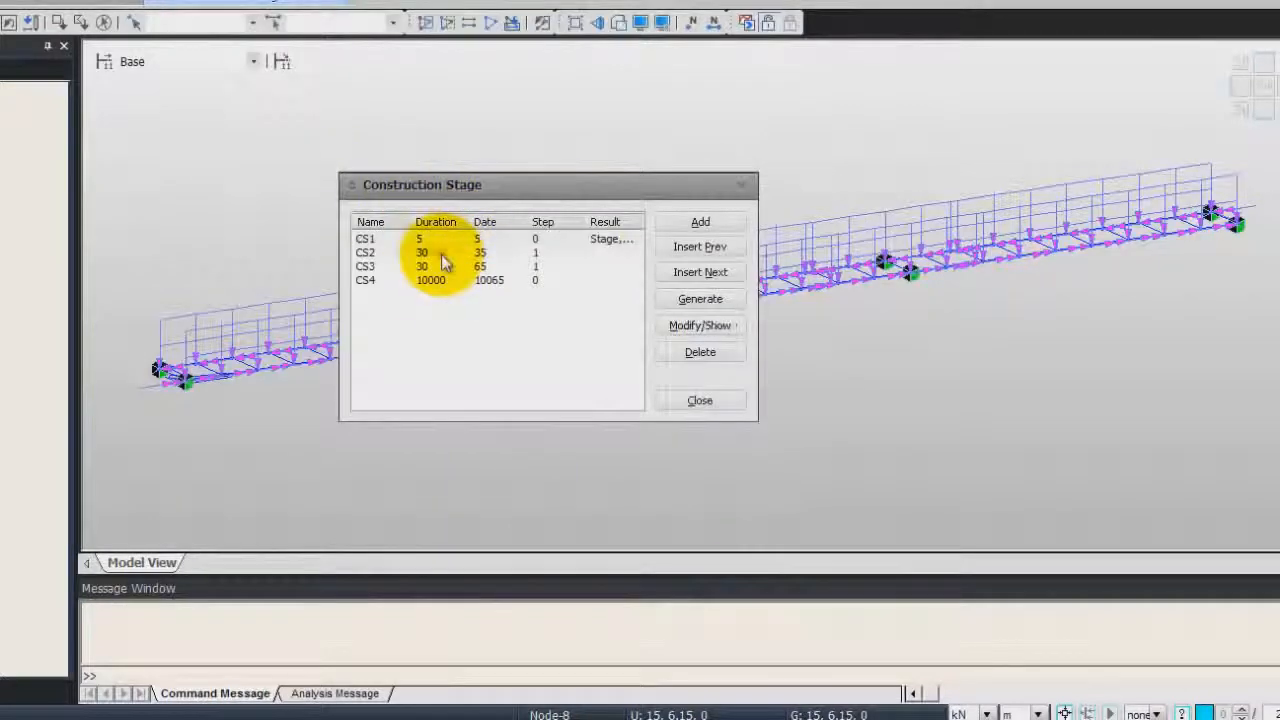
Enable saving stage results and additional steps for construction stage CS2 and confirm
{"action": "left_click", "coordinate": [441, 254]}
{"action": "left_click", "coordinate": [712, 326]}
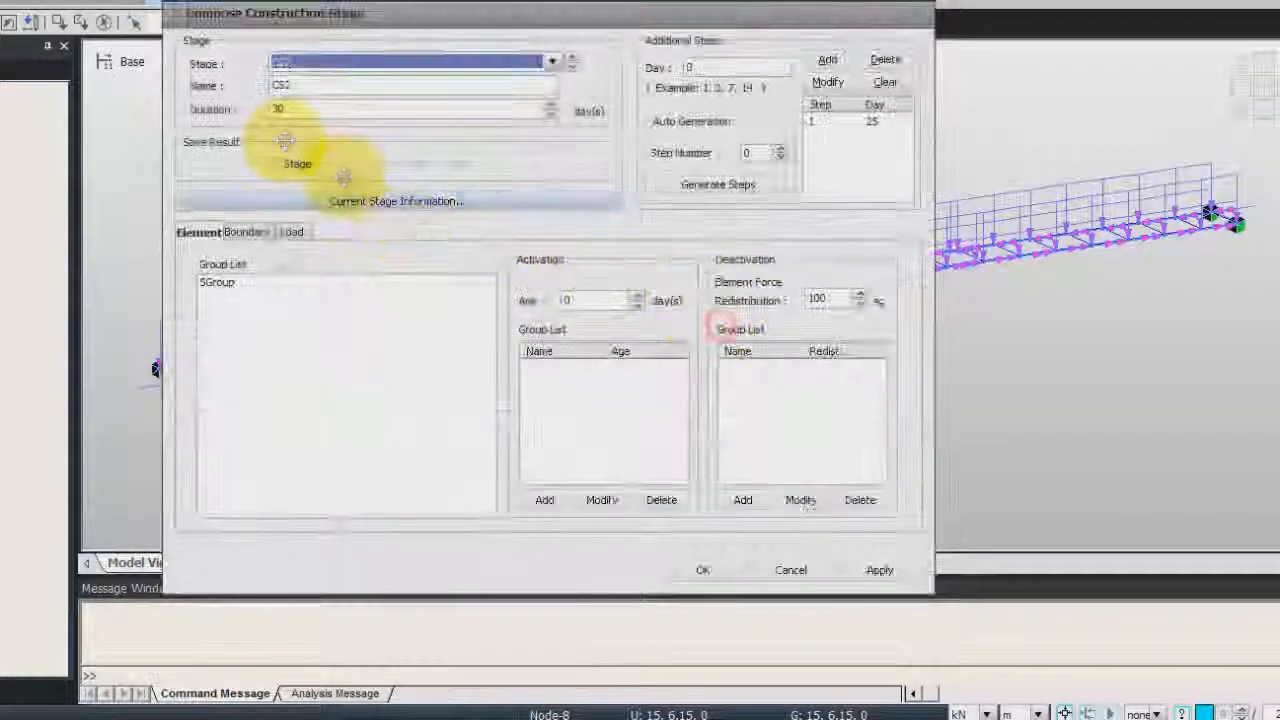
{"action": "left_click", "coordinate": [275, 163]}
{"action": "left_click", "coordinate": [387, 163]}
{"action": "left_click", "coordinate": [708, 569]}
Enable saving stage results and additional steps for construction stage CS3 and confirm
{"action": "left_click", "coordinate": [462, 266]}
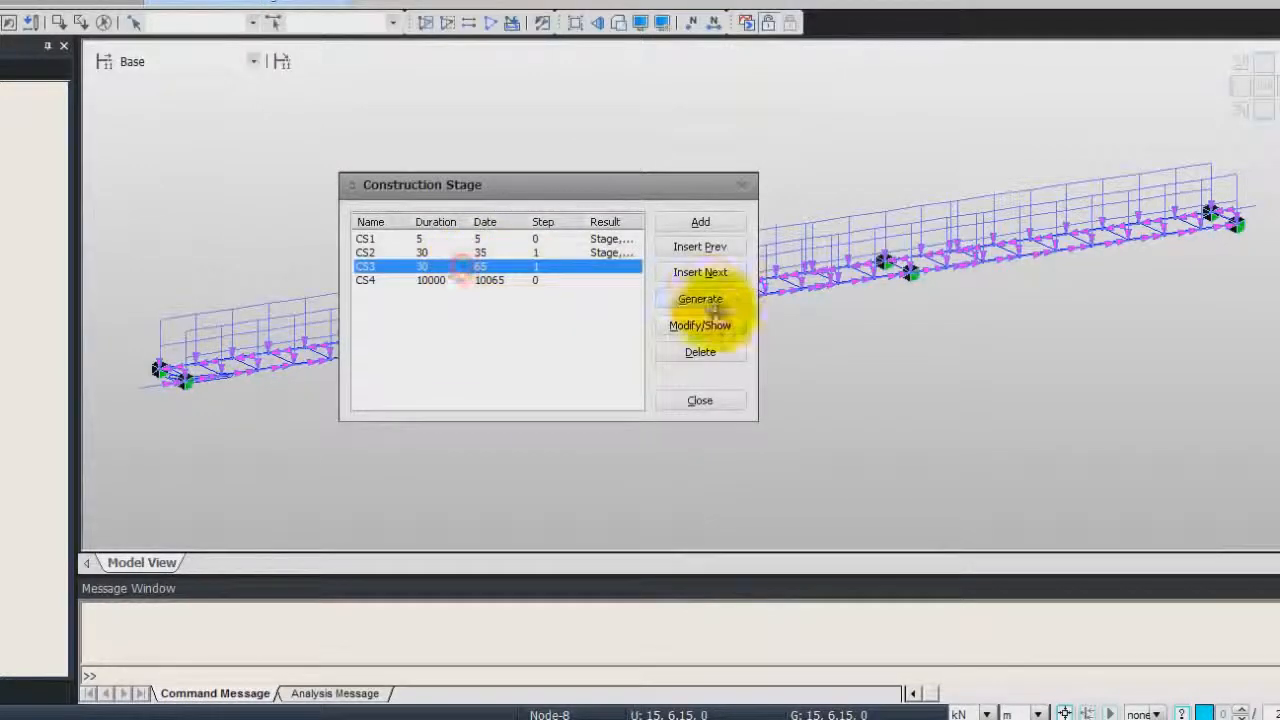
{"action": "left_click", "coordinate": [700, 322]}
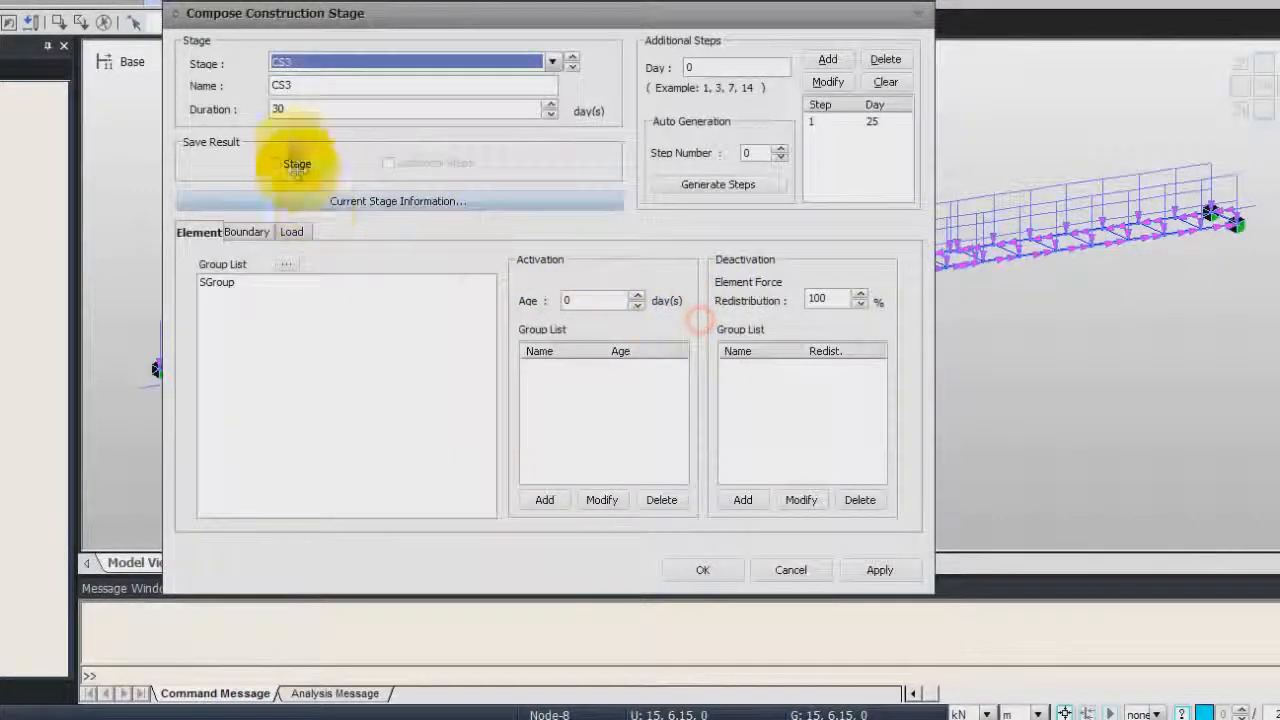
{"action": "left_click", "coordinate": [275, 163]}
{"action": "left_click", "coordinate": [389, 163]}
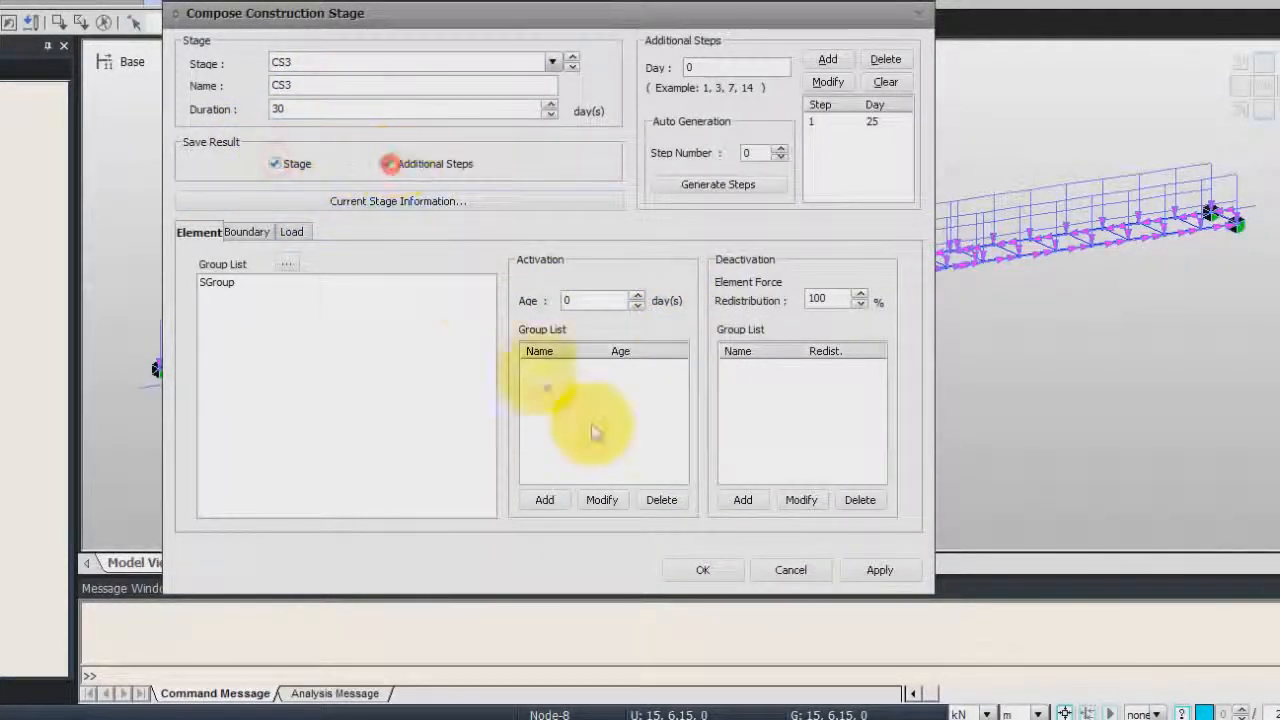
{"action": "left_click", "coordinate": [690, 567]}
Enable saving stage results and additional steps for construction stage CS4, confirm, and close the construction stage list
{"action": "left_click", "coordinate": [442, 280]}
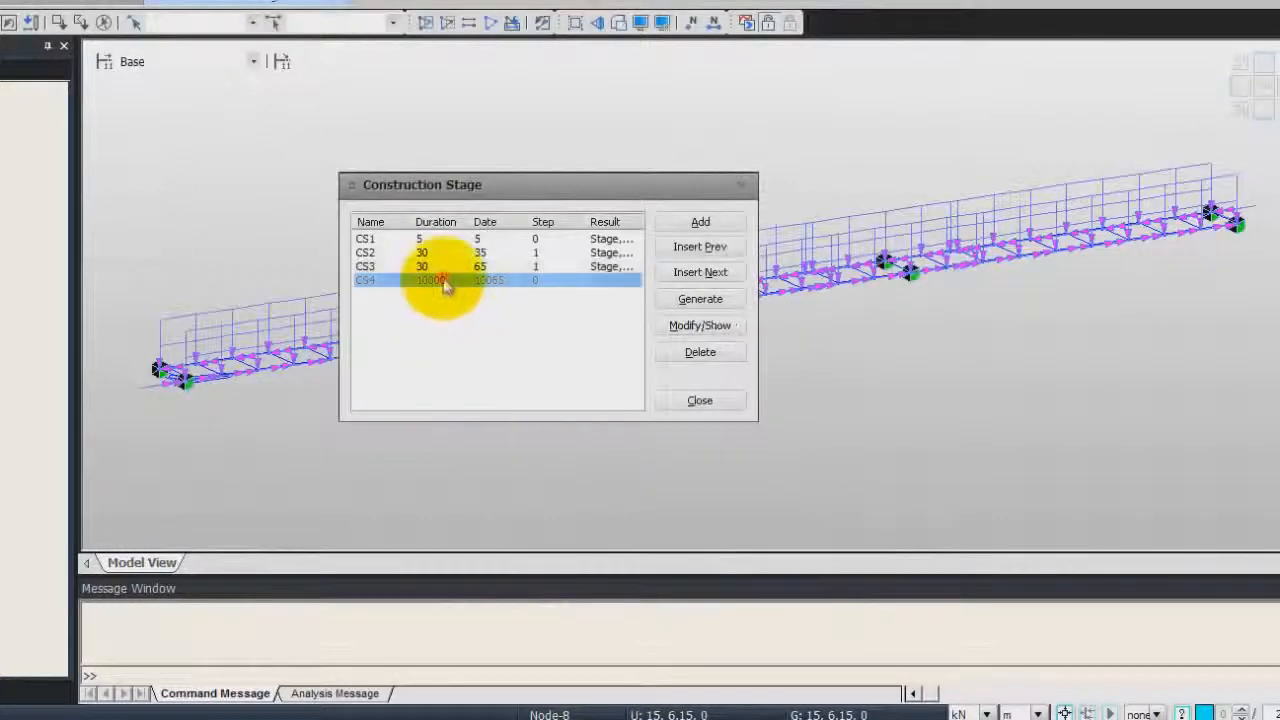
{"action": "left_click", "coordinate": [700, 325]}
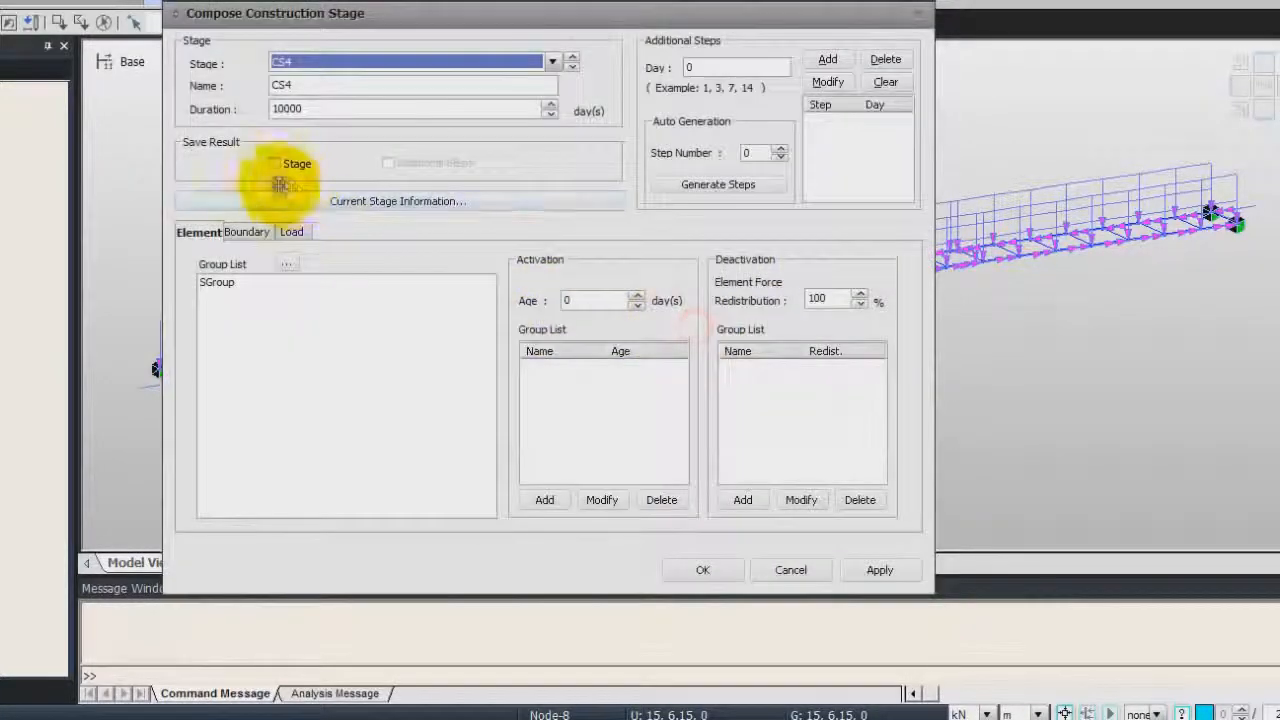
{"action": "left_click", "coordinate": [275, 163]}
{"action": "left_click", "coordinate": [389, 163]}
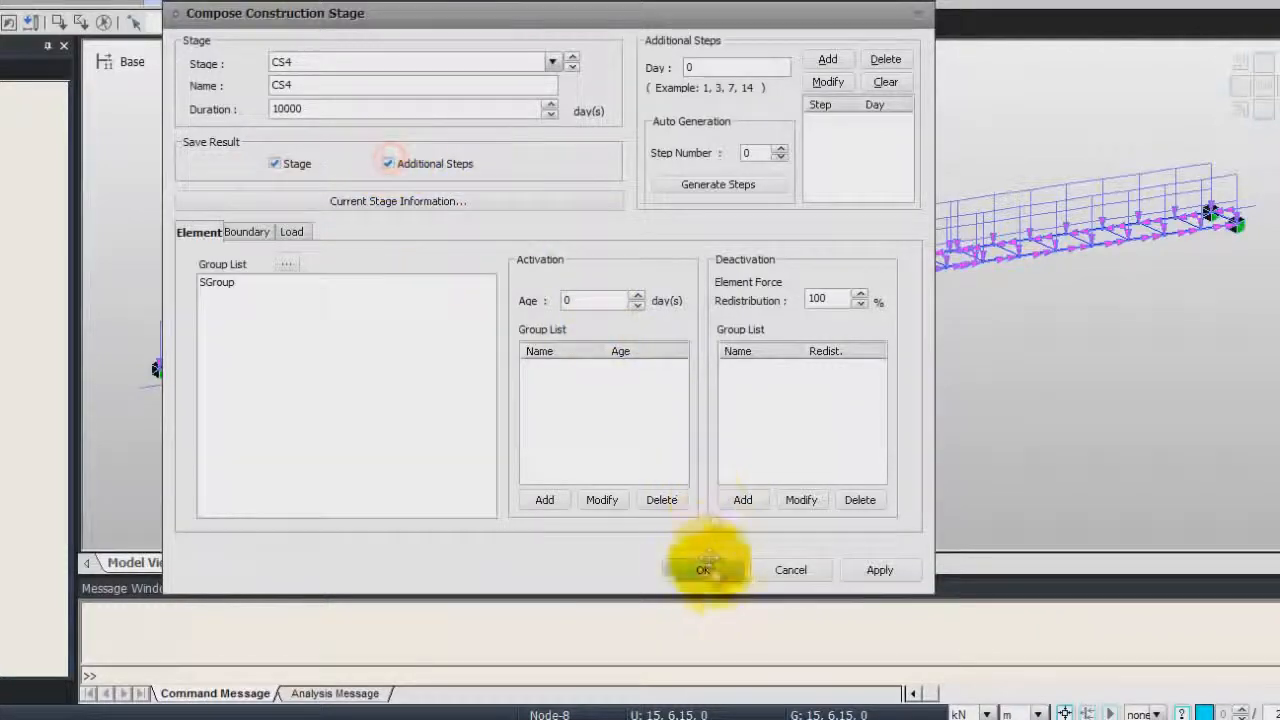
{"action": "left_click", "coordinate": [704, 566]}
{"action": "left_click", "coordinate": [700, 400]}
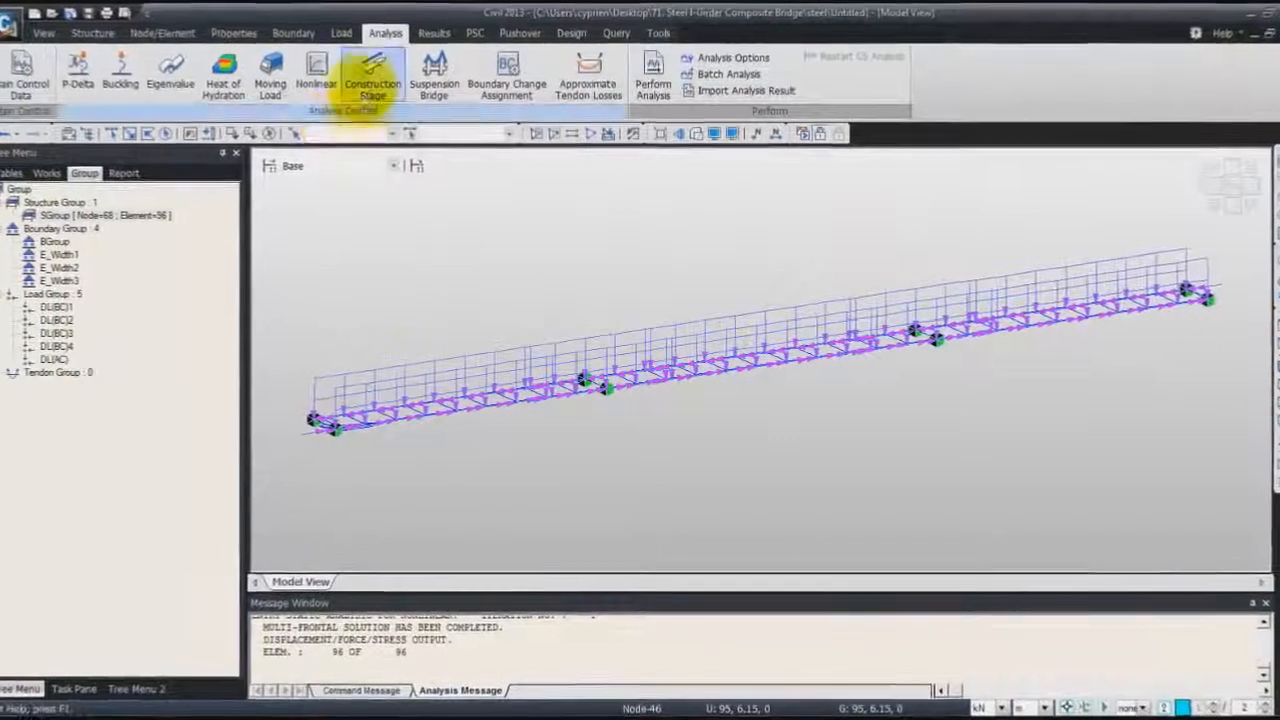
Reopen and confirm the construction stage analysis control data, then run the analysis
{"action": "left_click", "coordinate": [372, 75]}
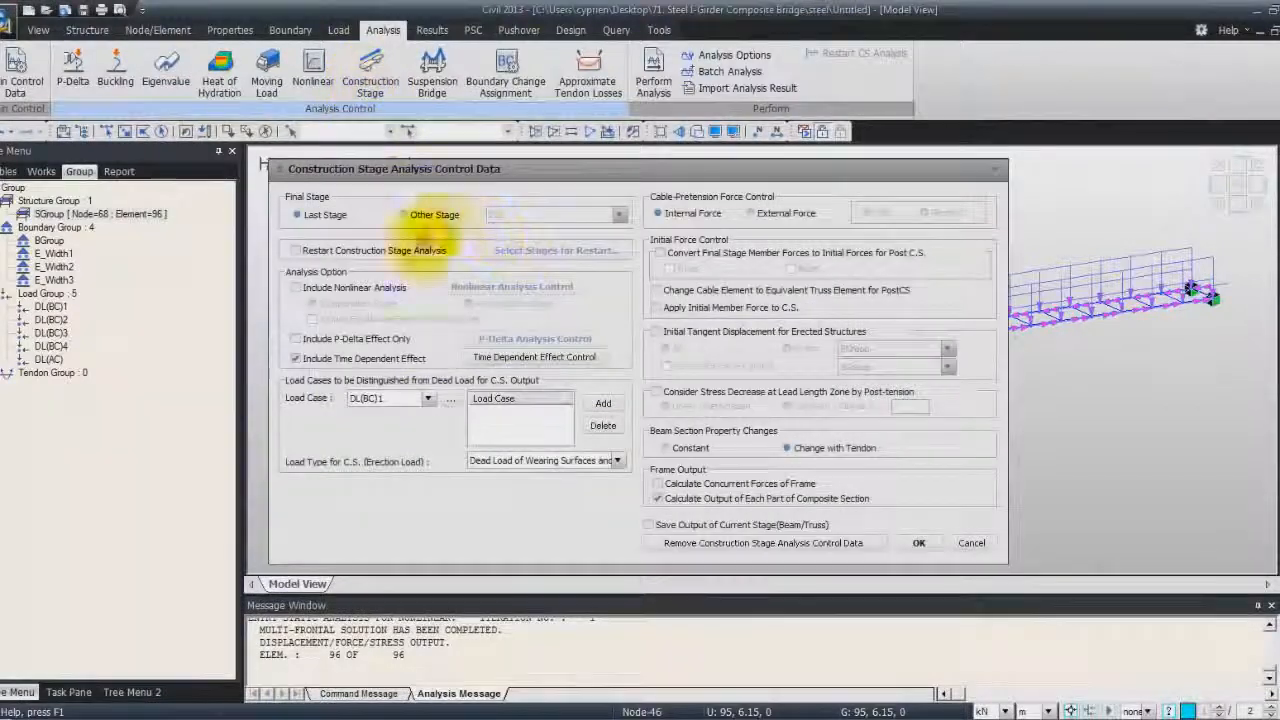
{"action": "left_click", "coordinate": [919, 543]}
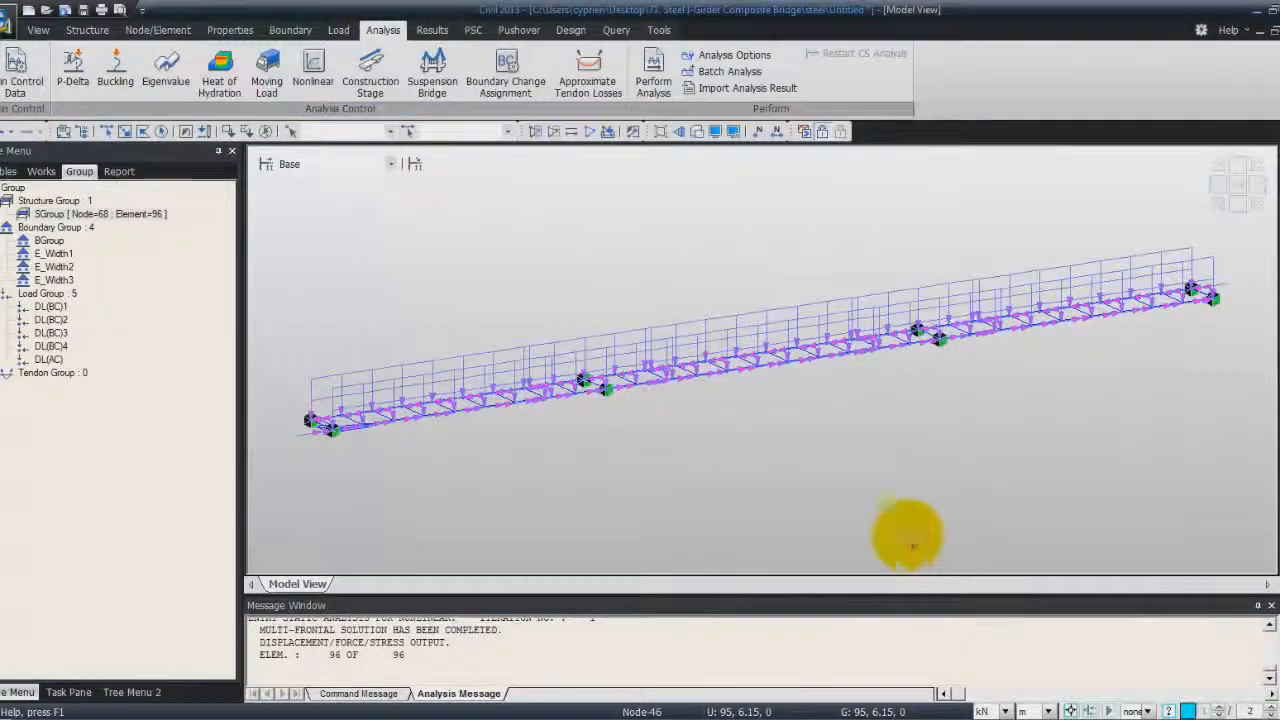
{"action": "left_click", "coordinate": [653, 75]}
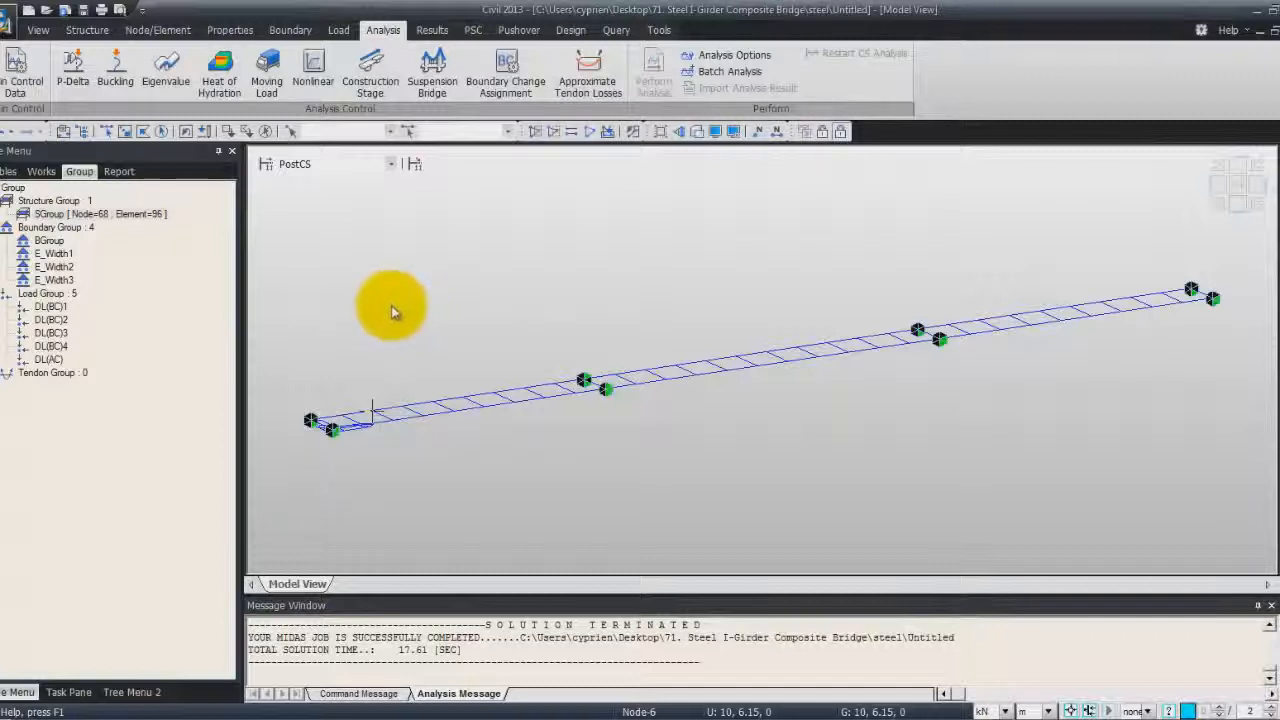
Switch the displayed construction stage to CS4 for result viewing
{"action": "left_click", "coordinate": [390, 164]}
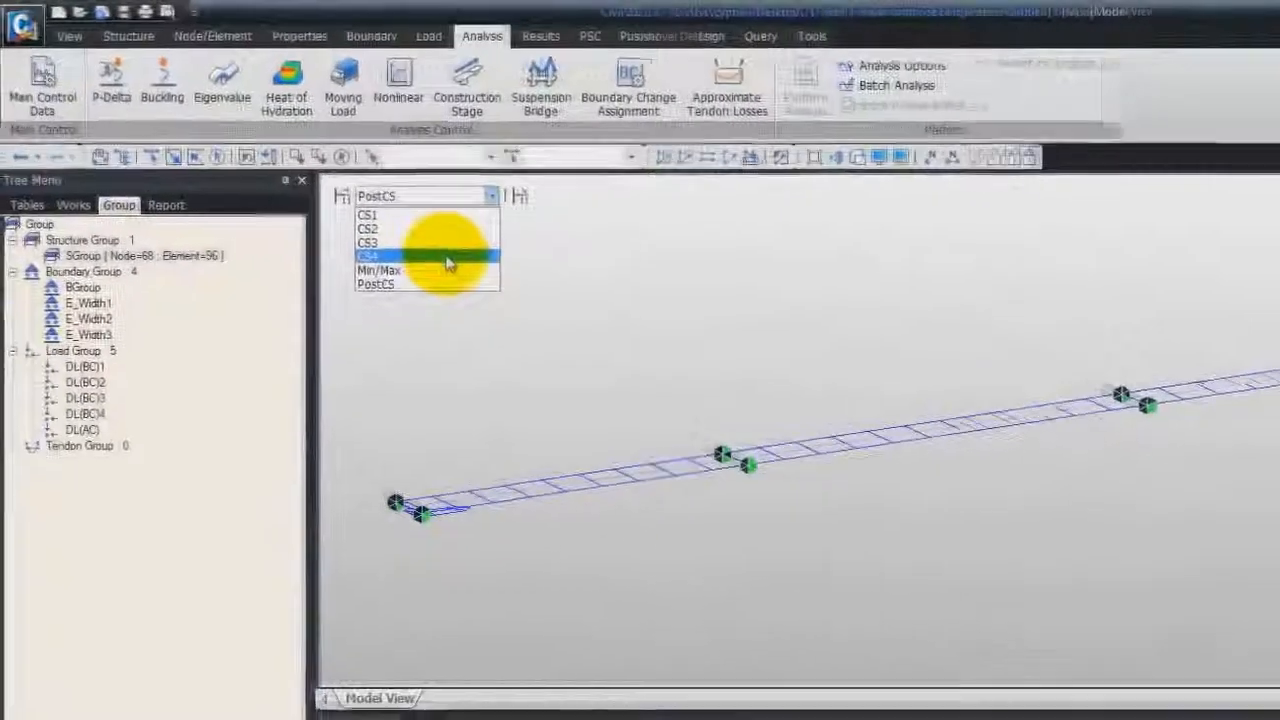
{"action": "left_click", "coordinate": [353, 216]}
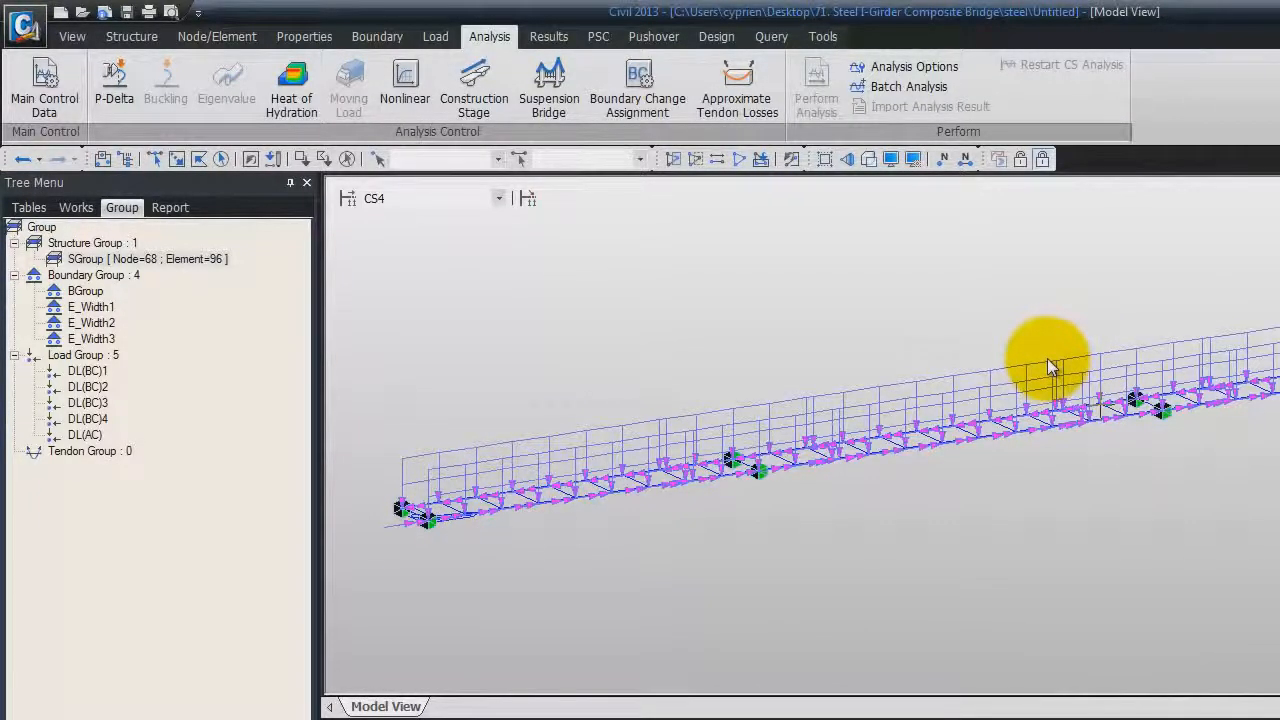
{"action": "left_click", "coordinate": [497, 199]}
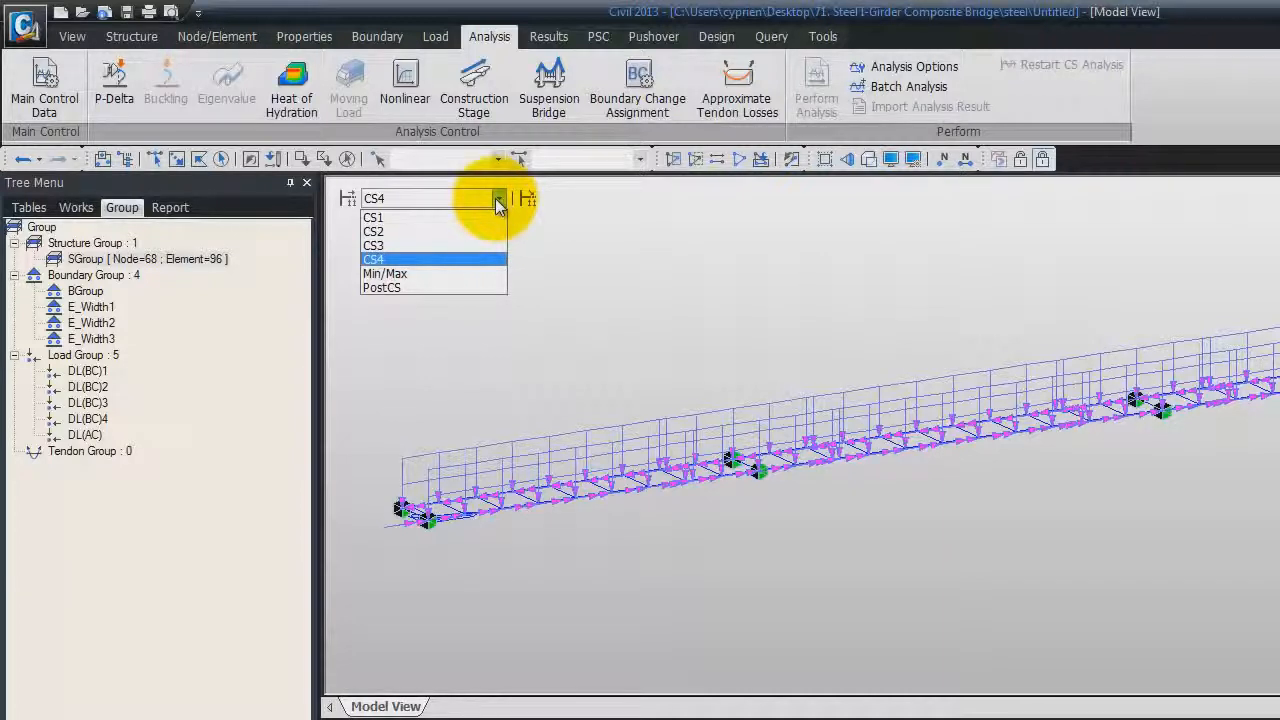
{"action": "left_click", "coordinate": [468, 261]}
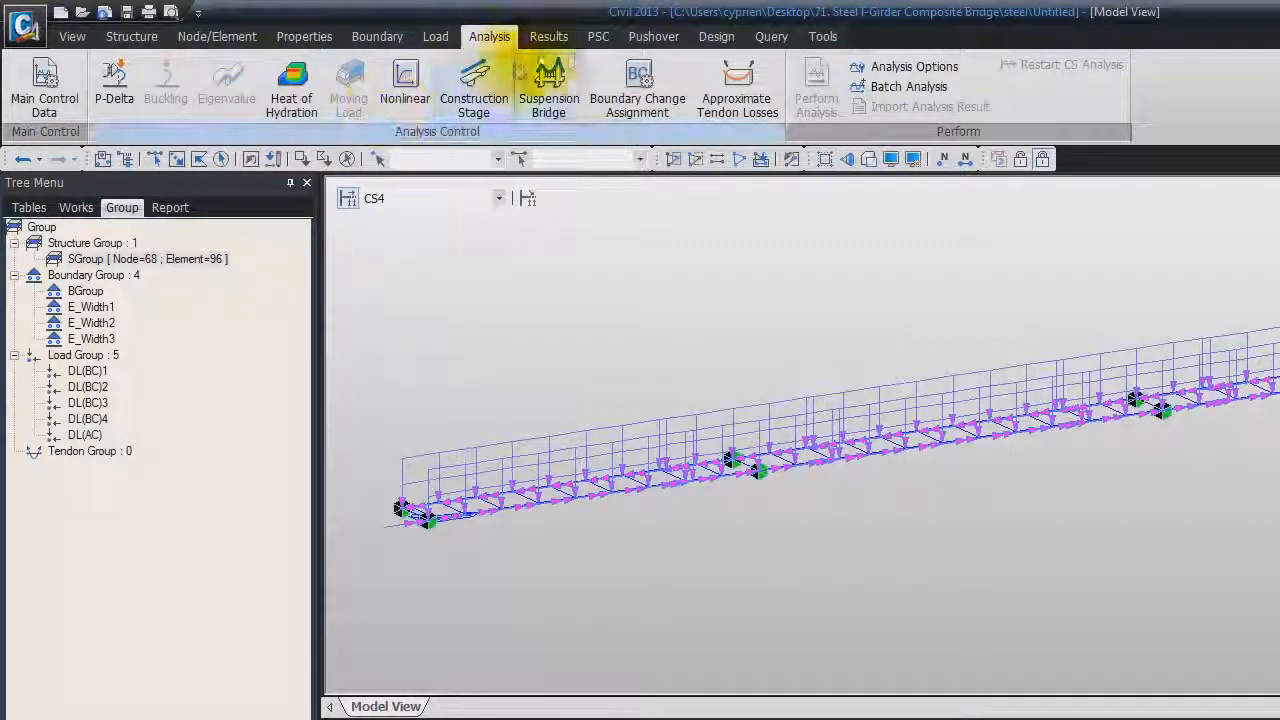
{"action": "left_click", "coordinate": [549, 37]}
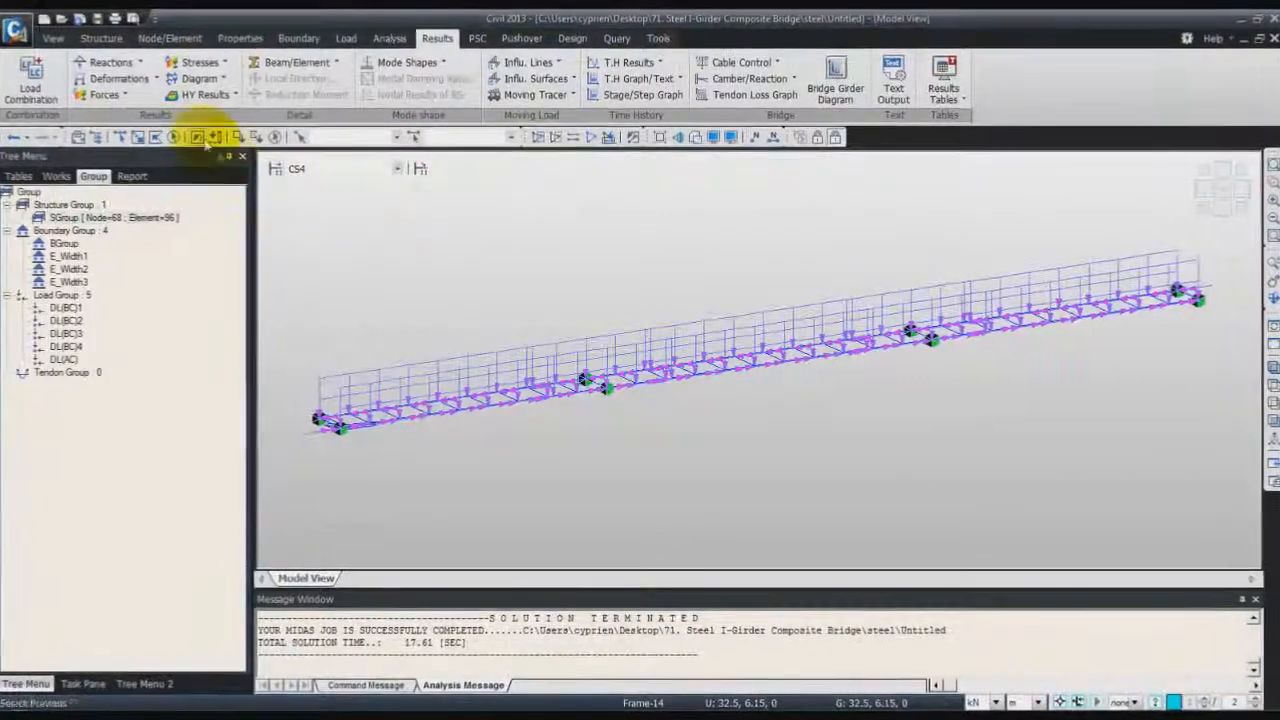
Display the beam moment diagram for the CS: Summation load case
{"action": "left_click", "coordinate": [120, 95]}
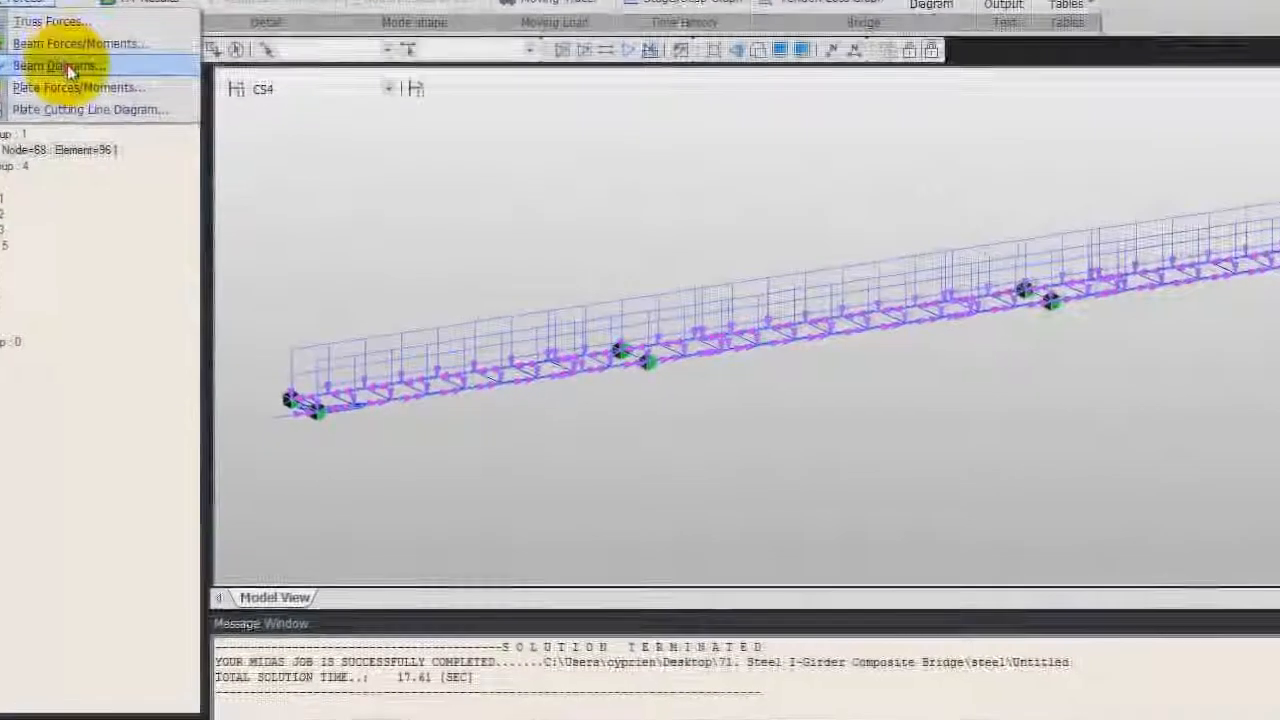
{"action": "left_click", "coordinate": [120, 144]}
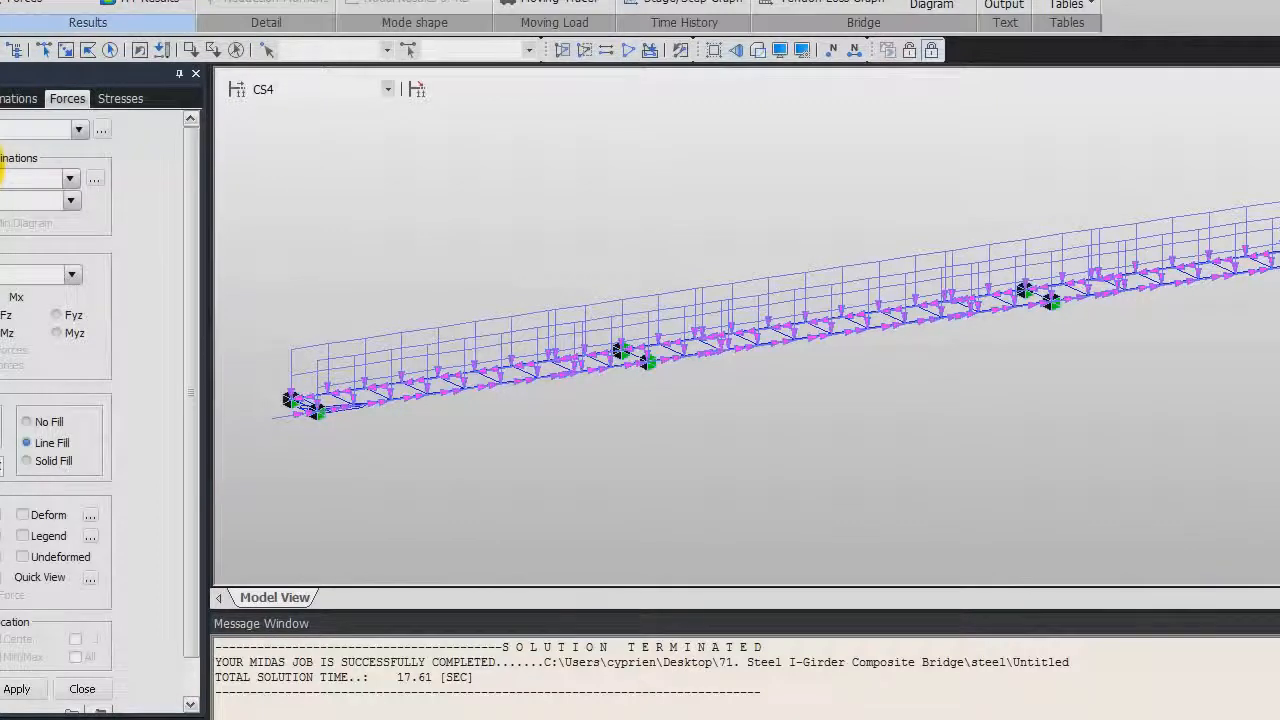
{"action": "left_click", "coordinate": [64, 201]}
{"action": "left_click", "coordinate": [58, 231]}
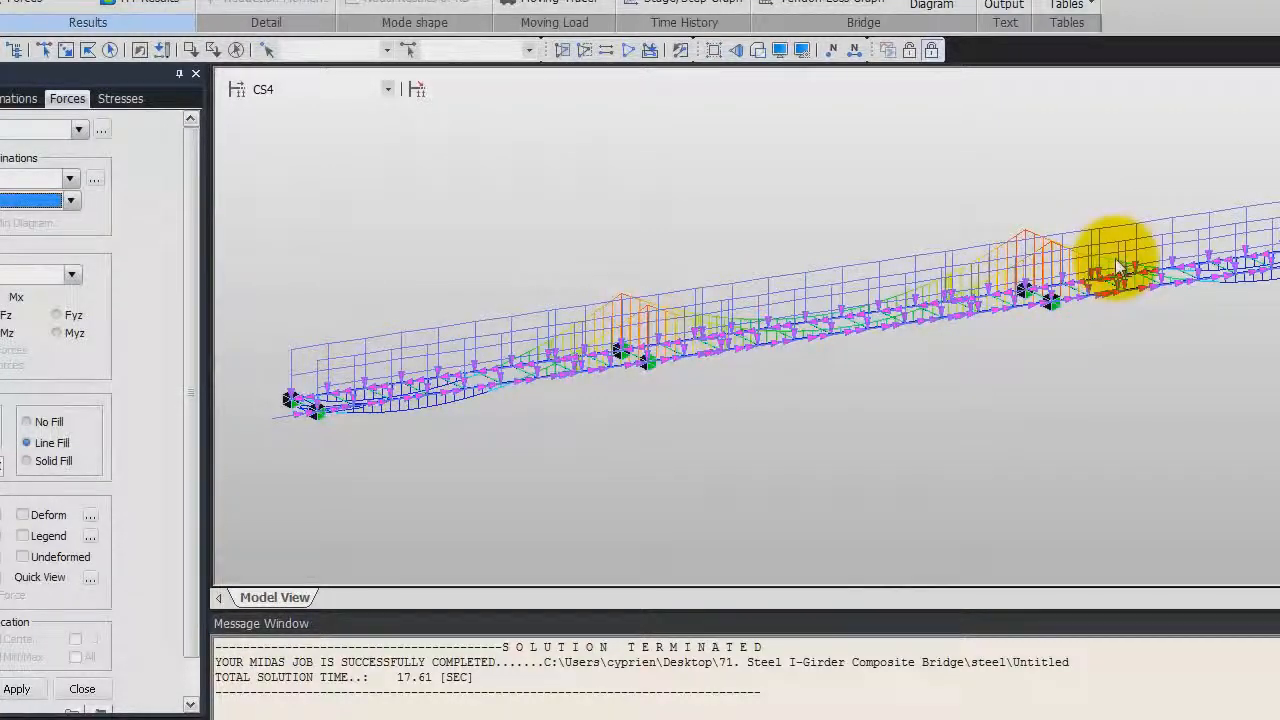
Hide beam loads and supports in the display settings and reapply the beam diagram with its legend
{"action": "left_click", "coordinate": [781, 50]}
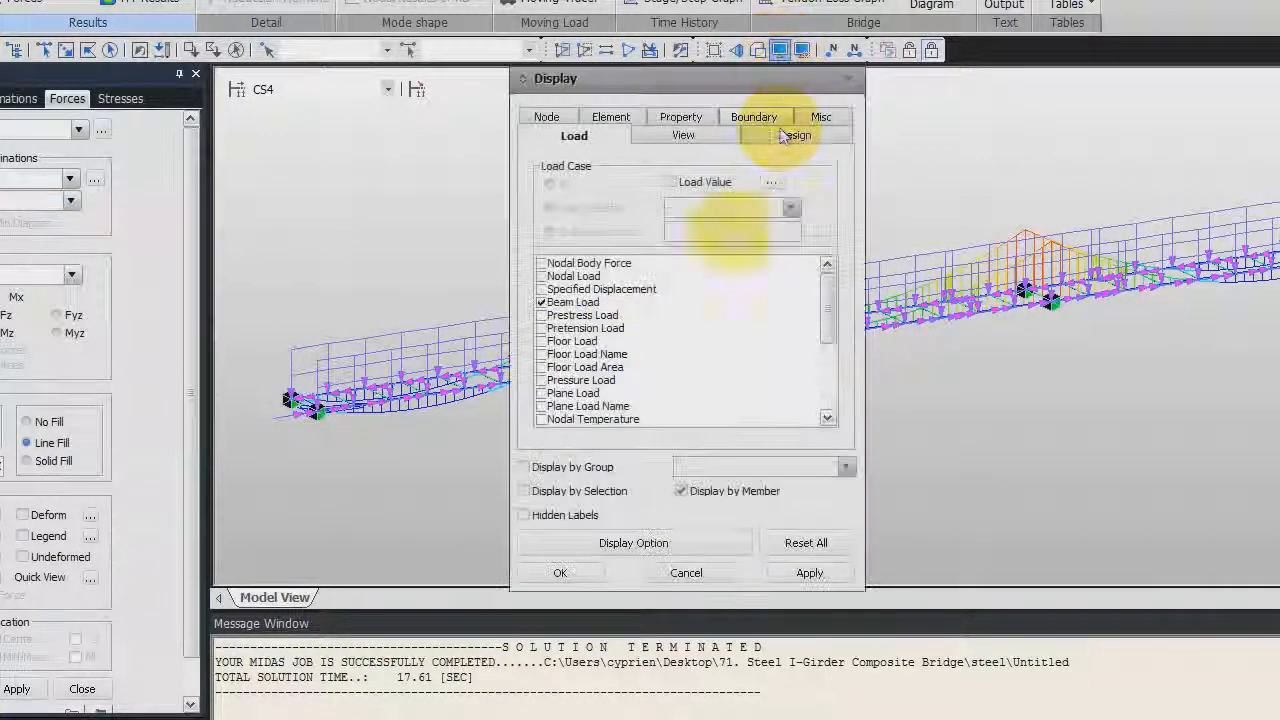
{"action": "left_click", "coordinate": [541, 302]}
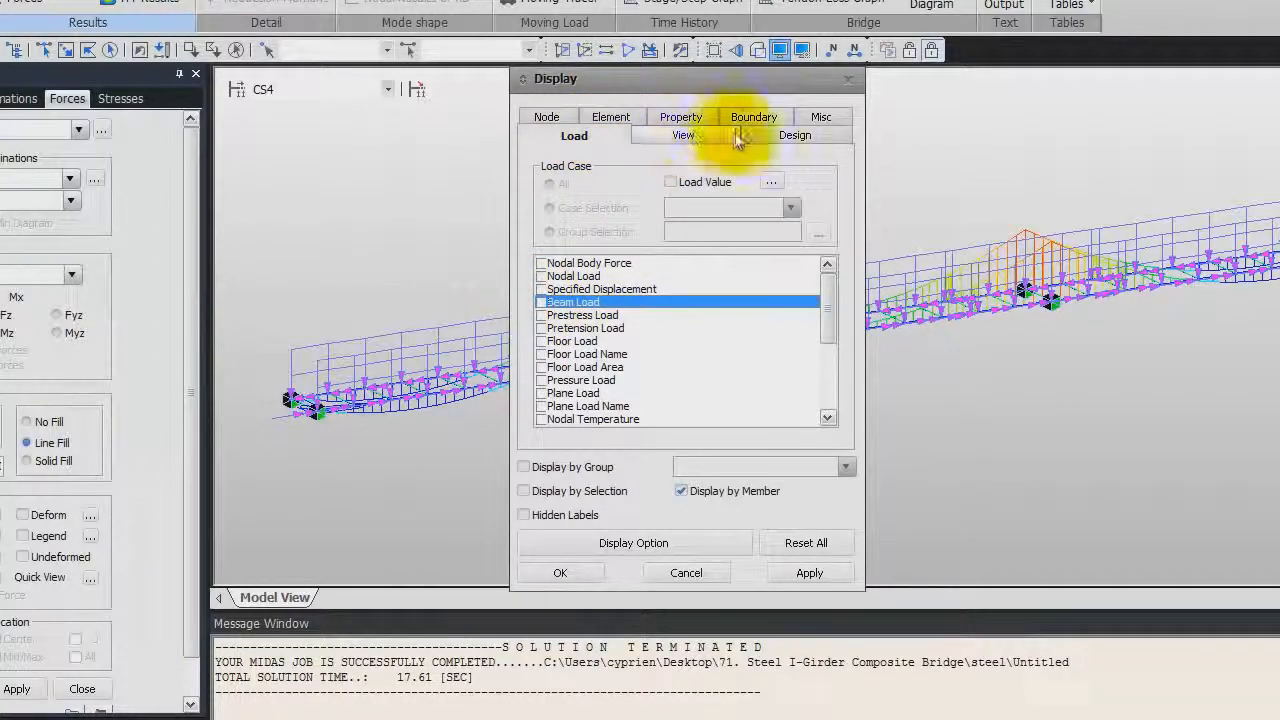
{"action": "left_click", "coordinate": [753, 117]}
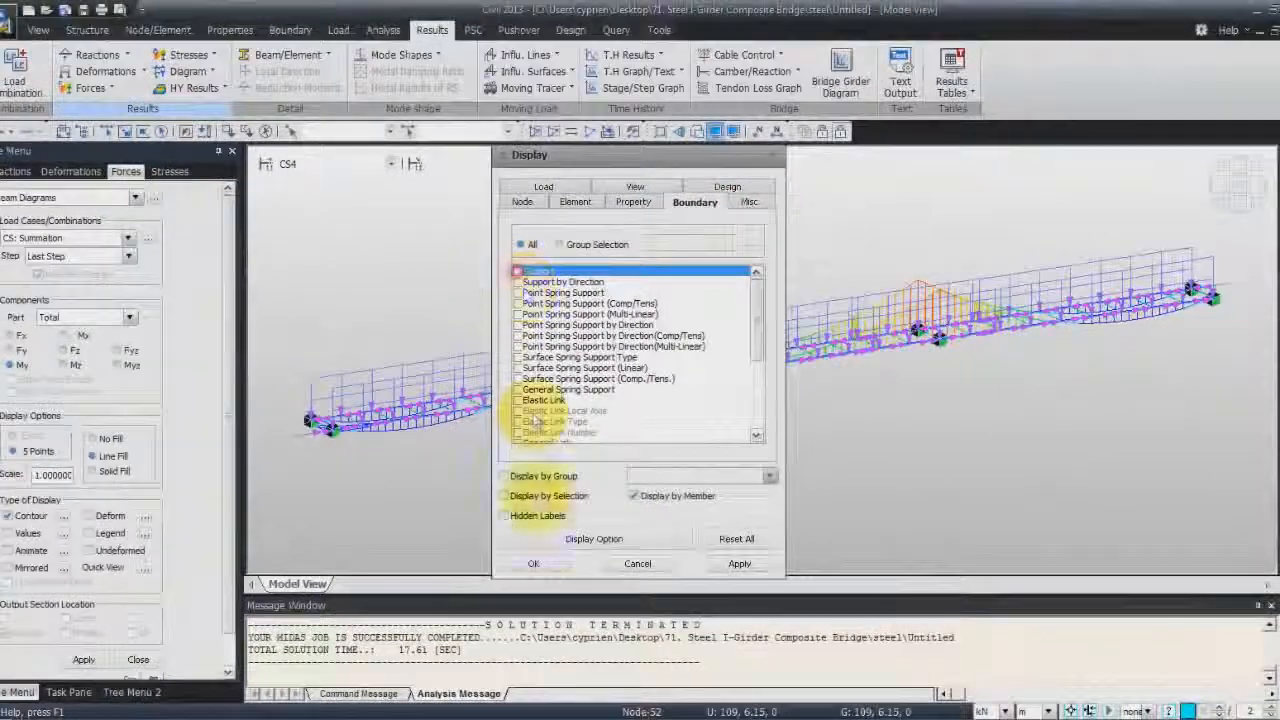
{"action": "left_click", "coordinate": [533, 563]}
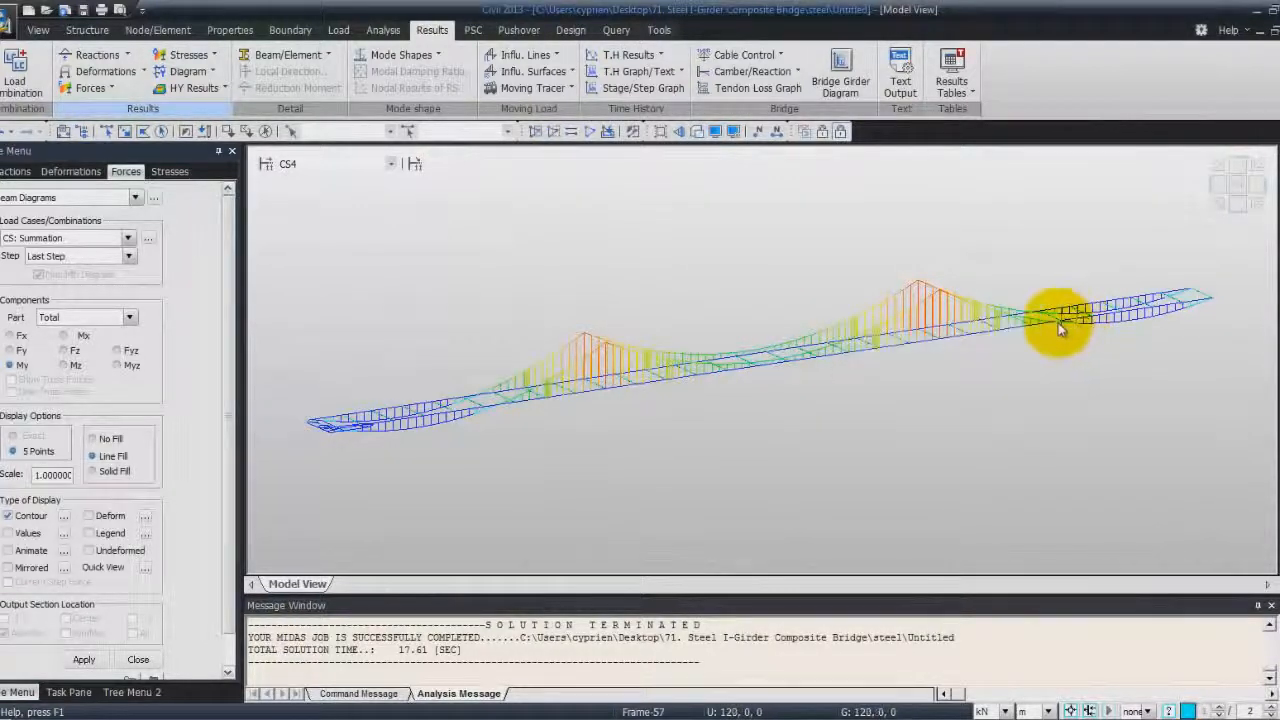
{"action": "mouse_move", "coordinate": [1060, 330]}
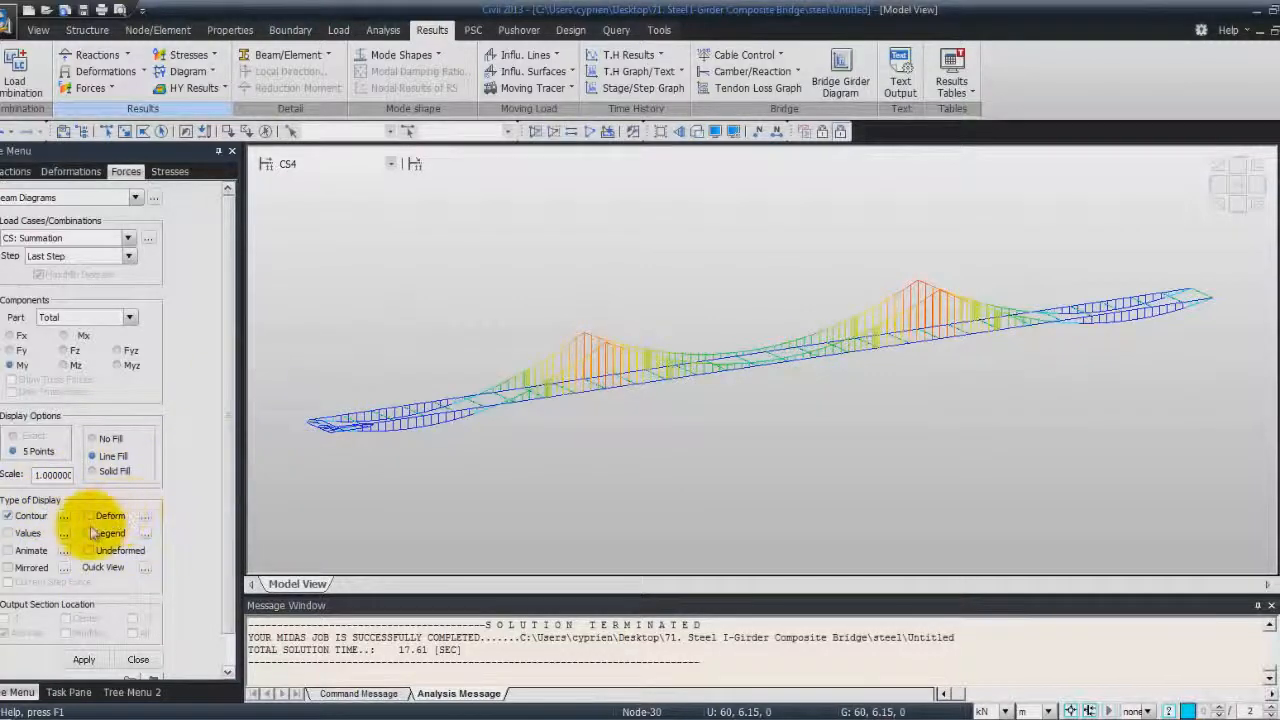
{"action": "left_click", "coordinate": [84, 659]}
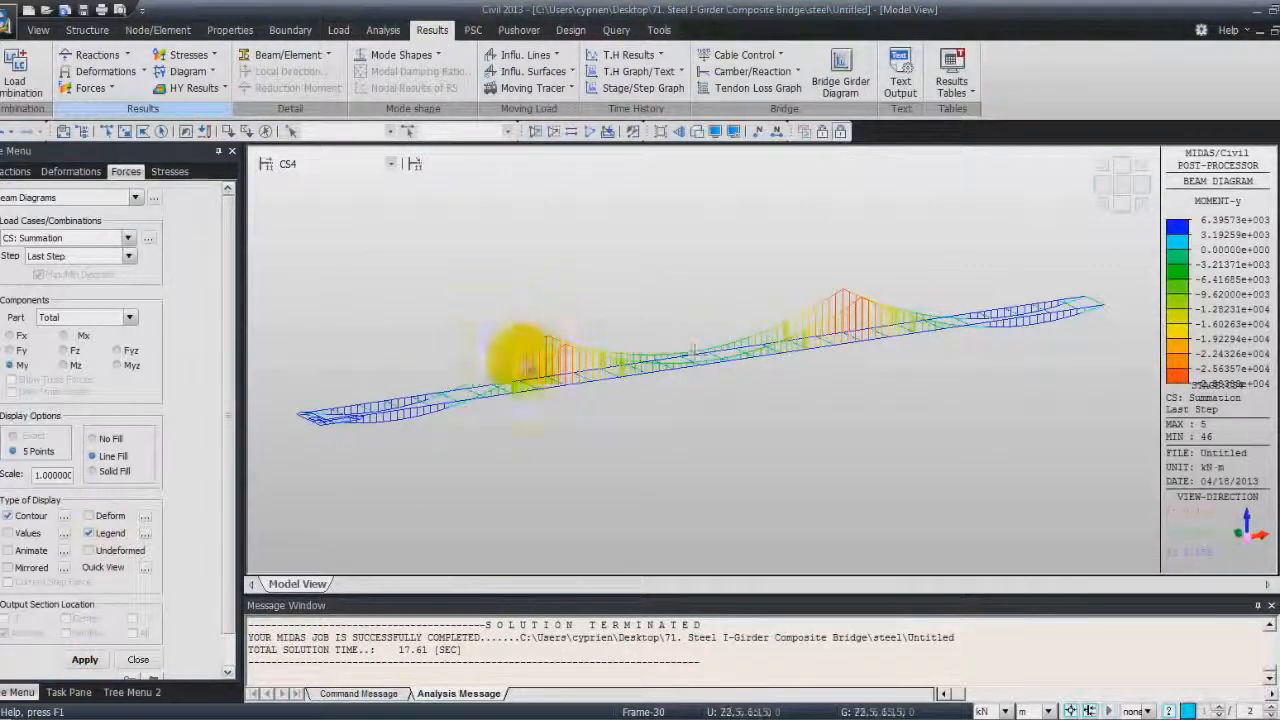
Step through the construction stages CS1, CS2, Min/Max and CS3 to compare the beam moment diagrams
{"action": "left_click", "coordinate": [390, 163]}
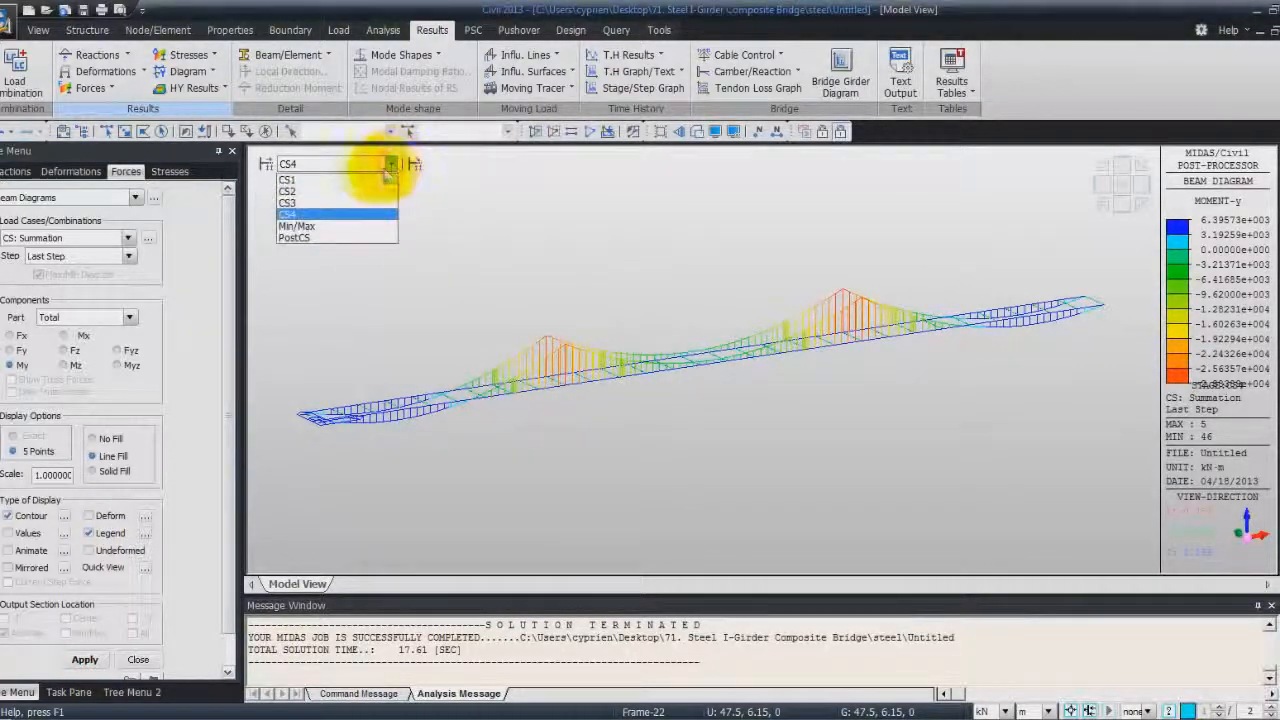
{"action": "left_click", "coordinate": [367, 182]}
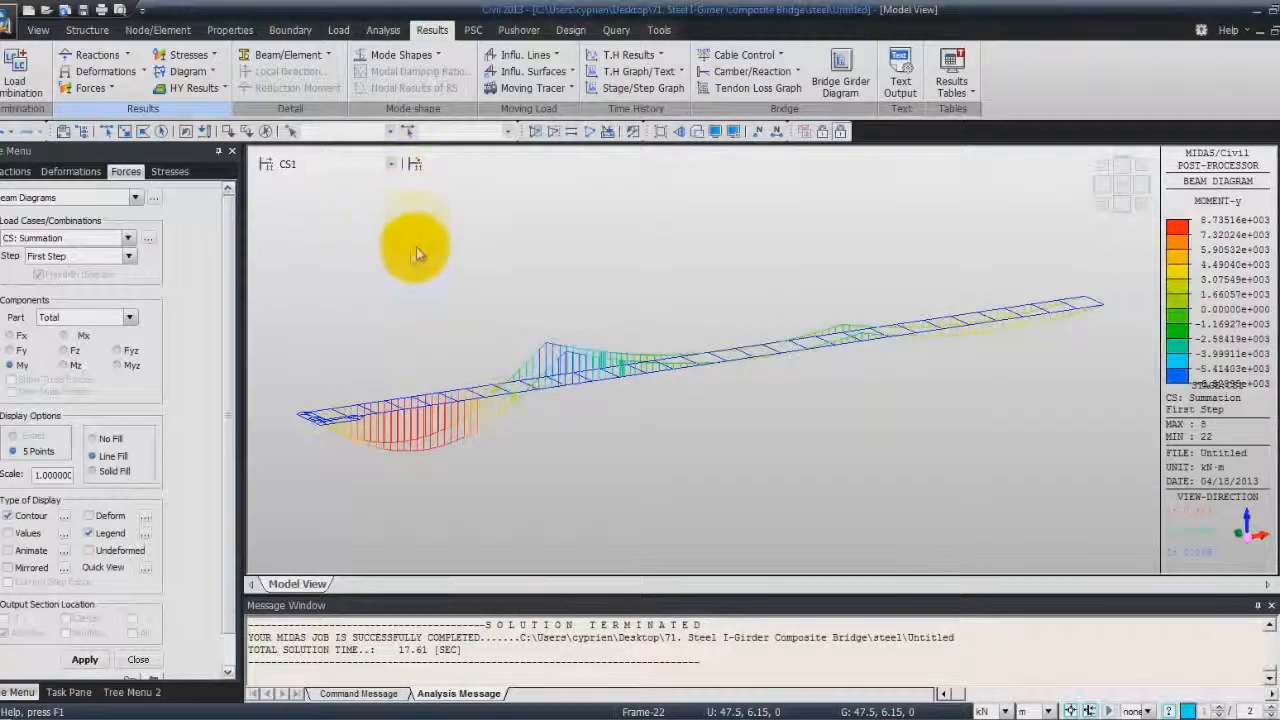
{"action": "left_click", "coordinate": [390, 163]}
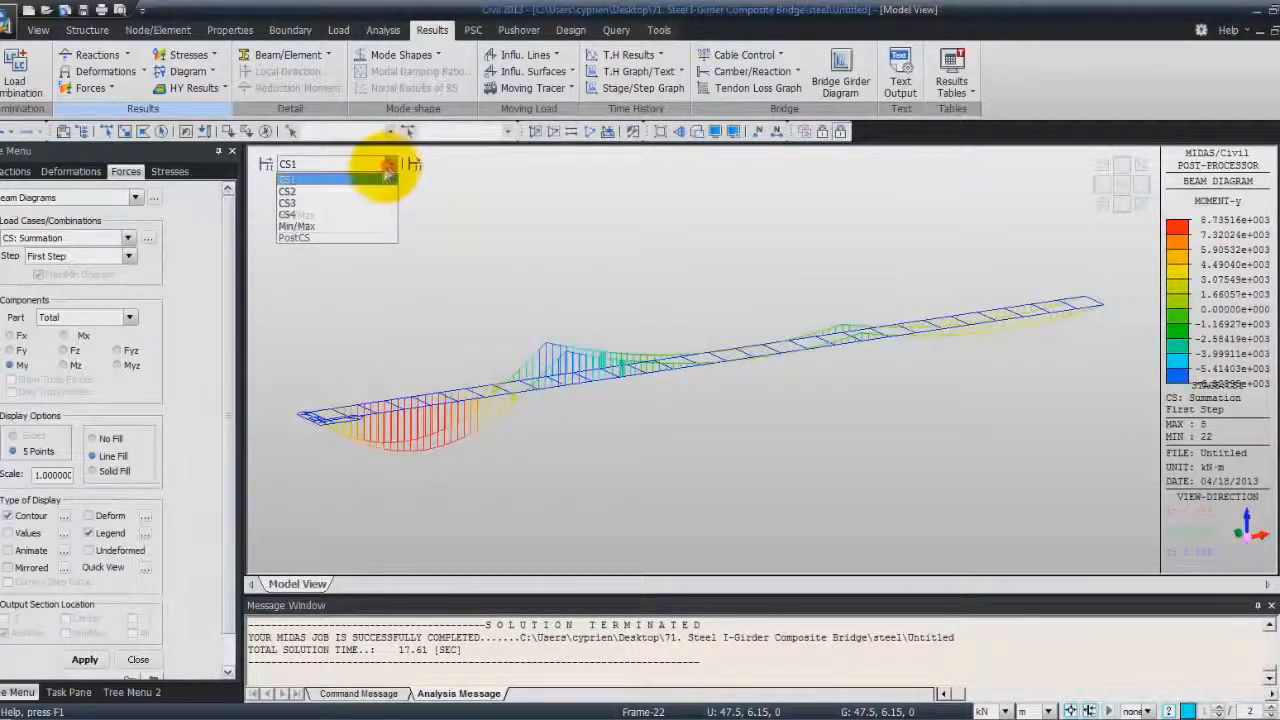
{"action": "left_click", "coordinate": [367, 192]}
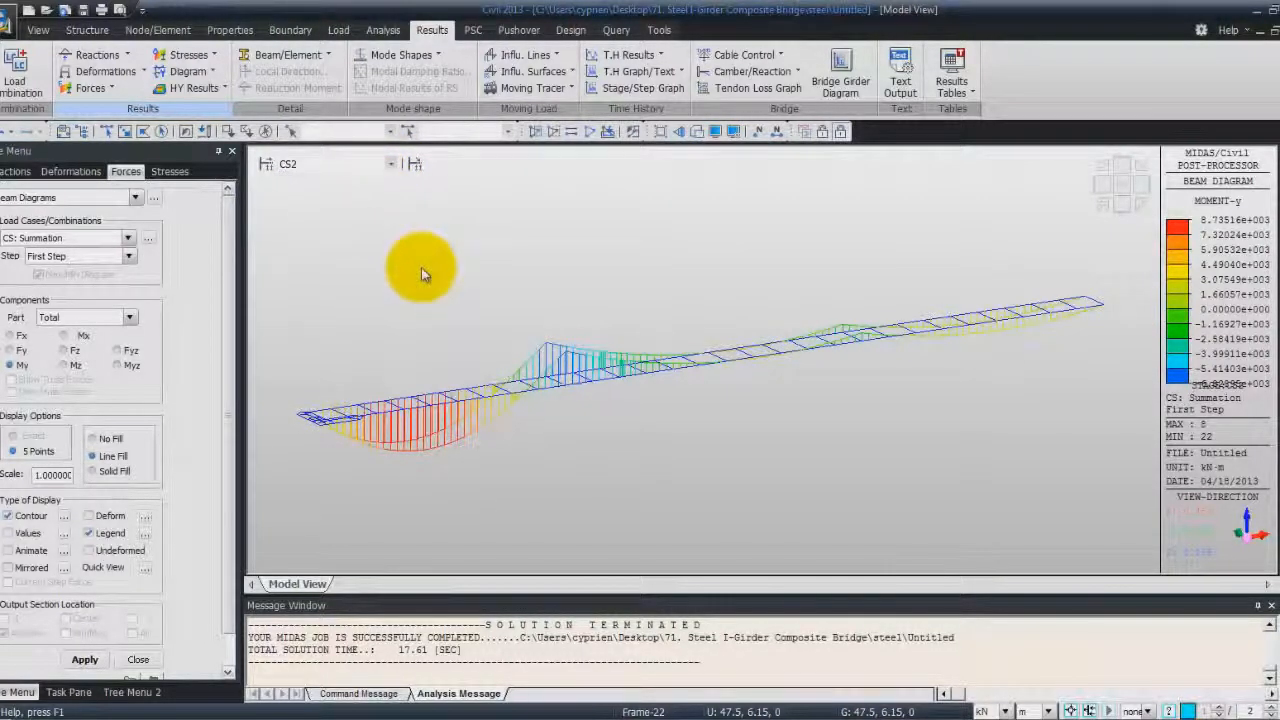
{"action": "scroll", "coordinate": [421, 267], "scroll_direction": "down", "scroll_amount": 1}
{"action": "scroll", "coordinate": [422, 269], "scroll_direction": "down", "scroll_amount": 2}
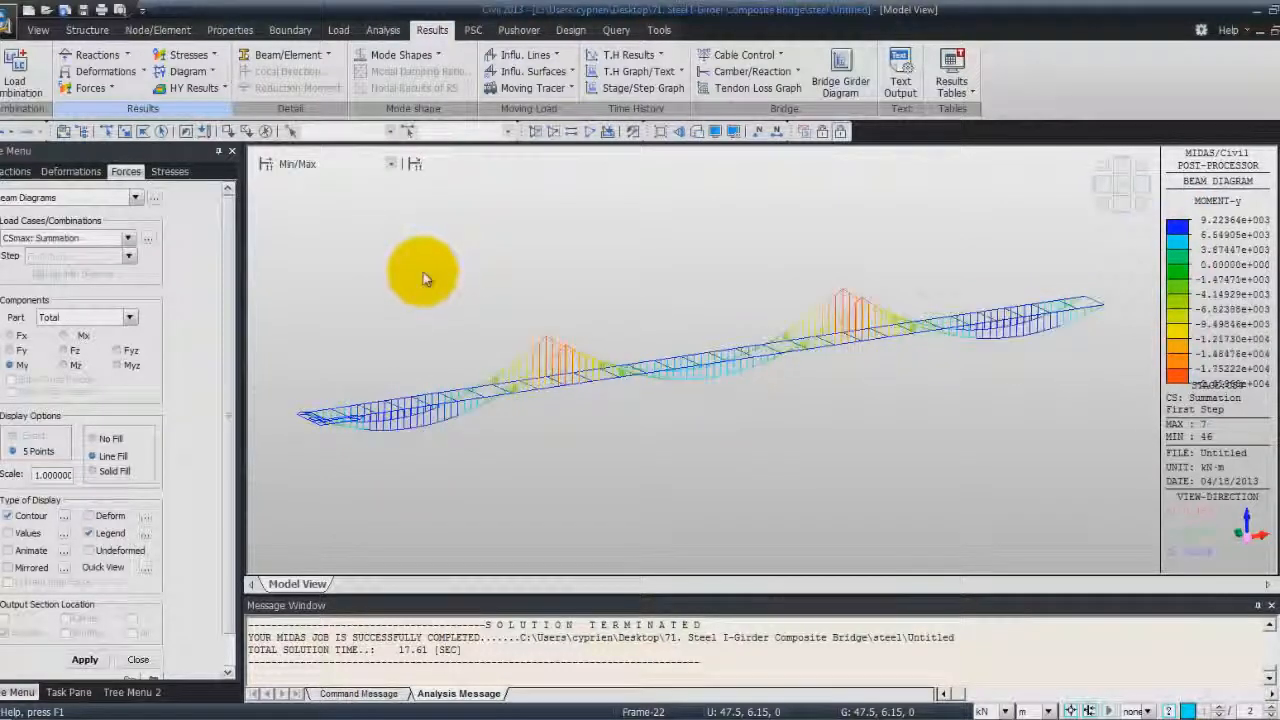
{"action": "scroll", "coordinate": [422, 278], "scroll_direction": "up", "scroll_amount": 2}
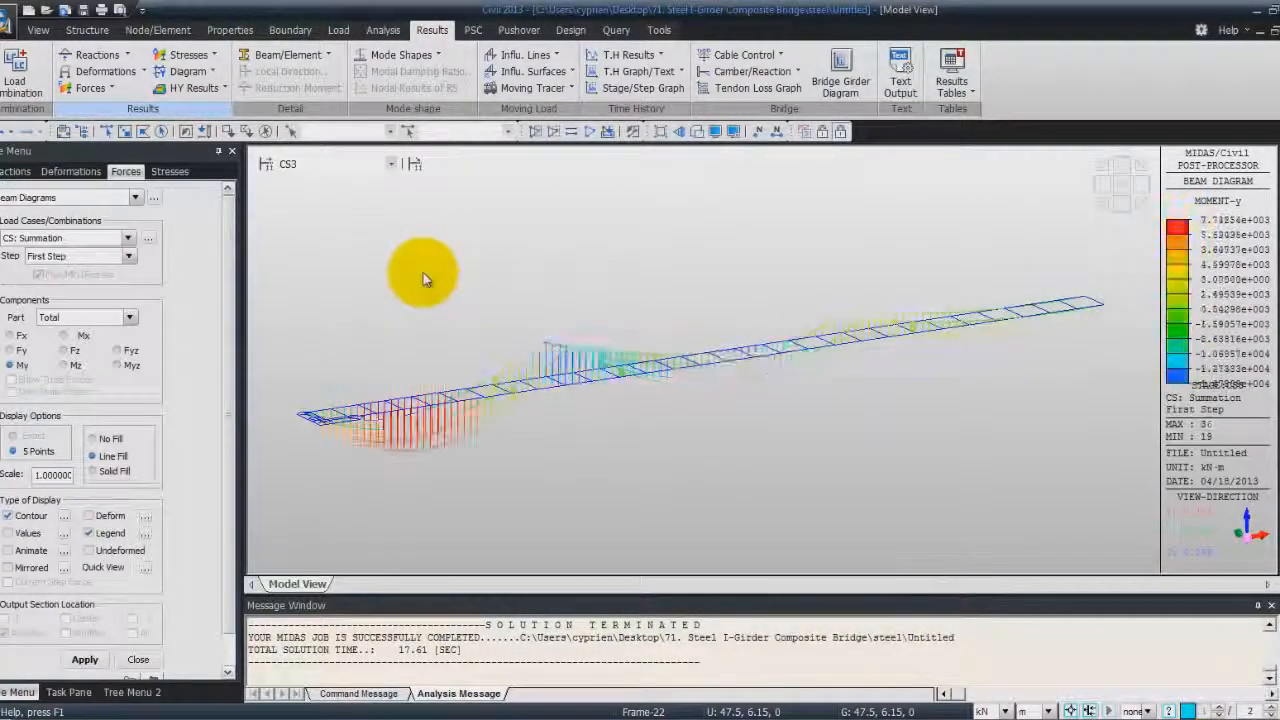
{"action": "scroll", "coordinate": [419, 277], "scroll_direction": "down", "scroll_amount": 3}
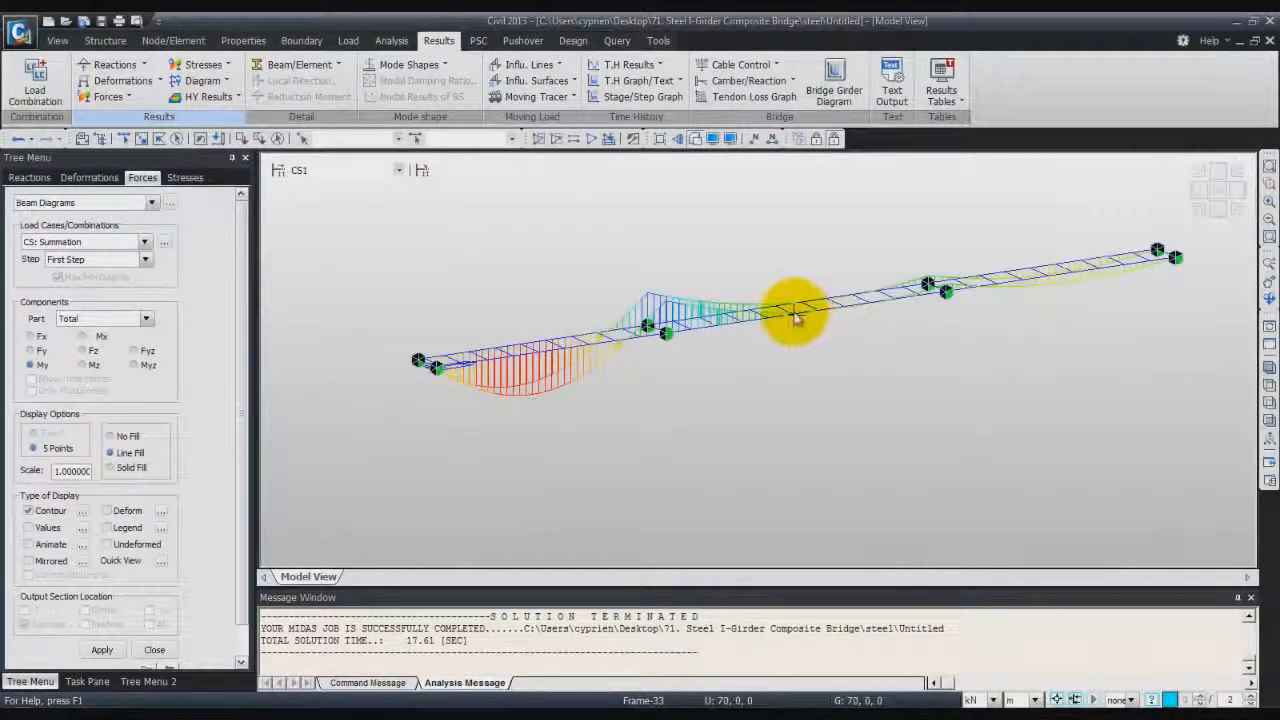
Show the displacement contour for stage CS1 and add the deformed shape to it
{"action": "left_click", "coordinate": [158, 82]}
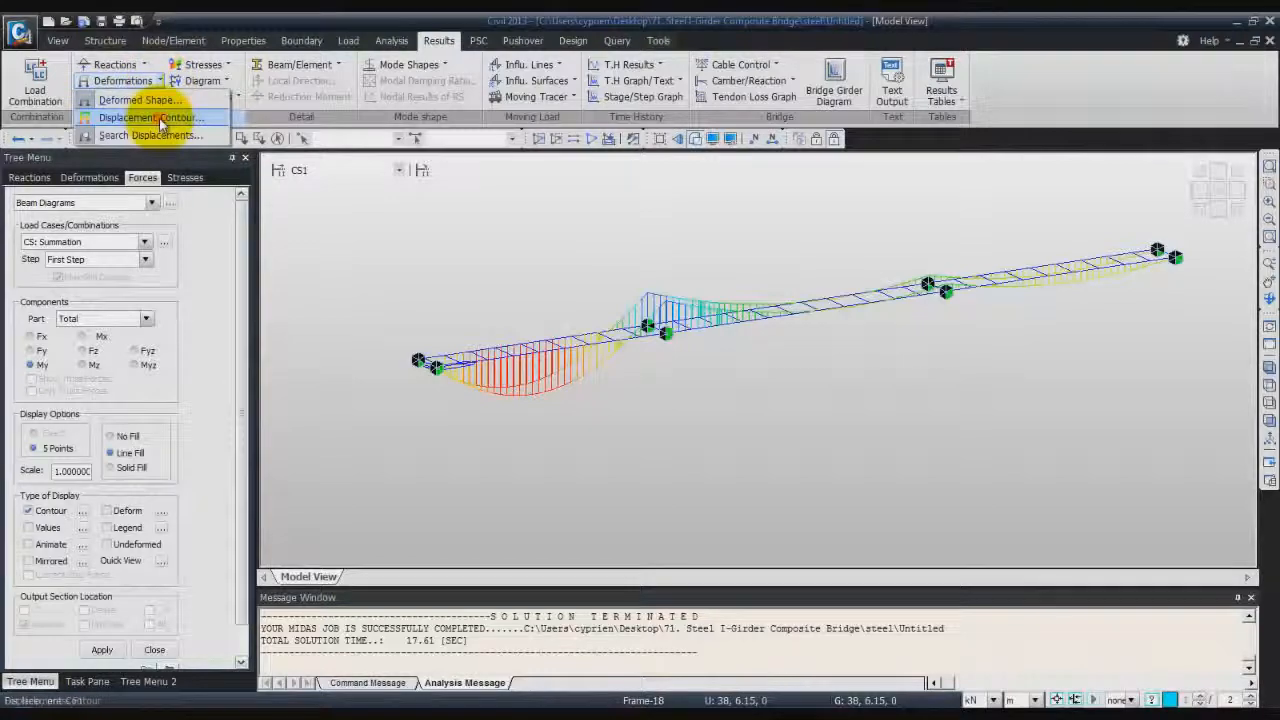
{"action": "left_click", "coordinate": [159, 118]}
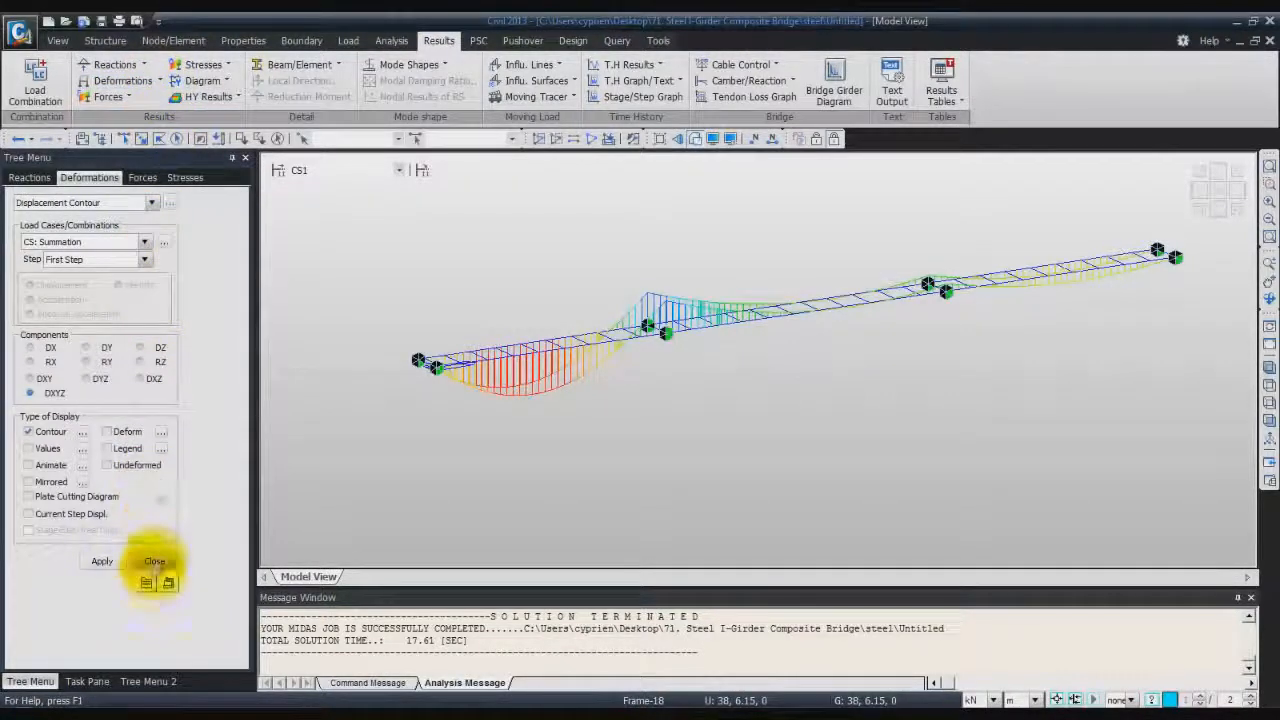
{"action": "left_click", "coordinate": [102, 562]}
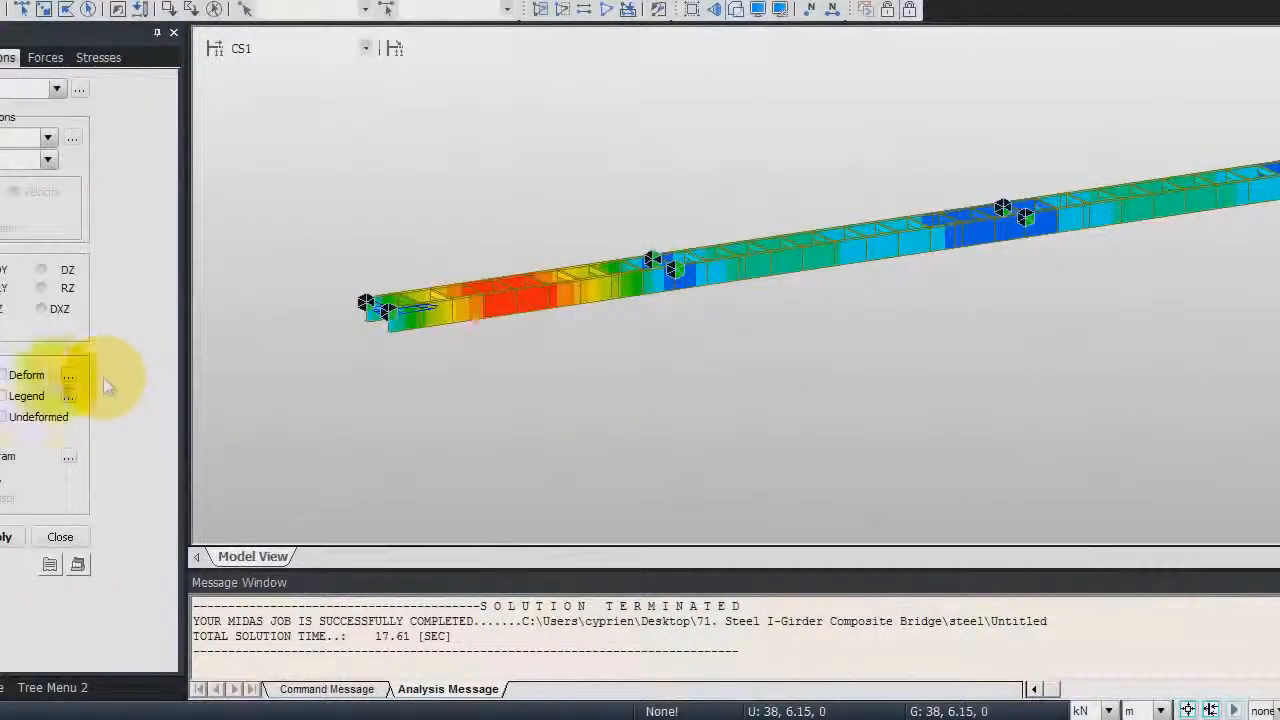
{"action": "left_click", "coordinate": [4, 375]}
{"action": "left_click", "coordinate": [4, 537]}
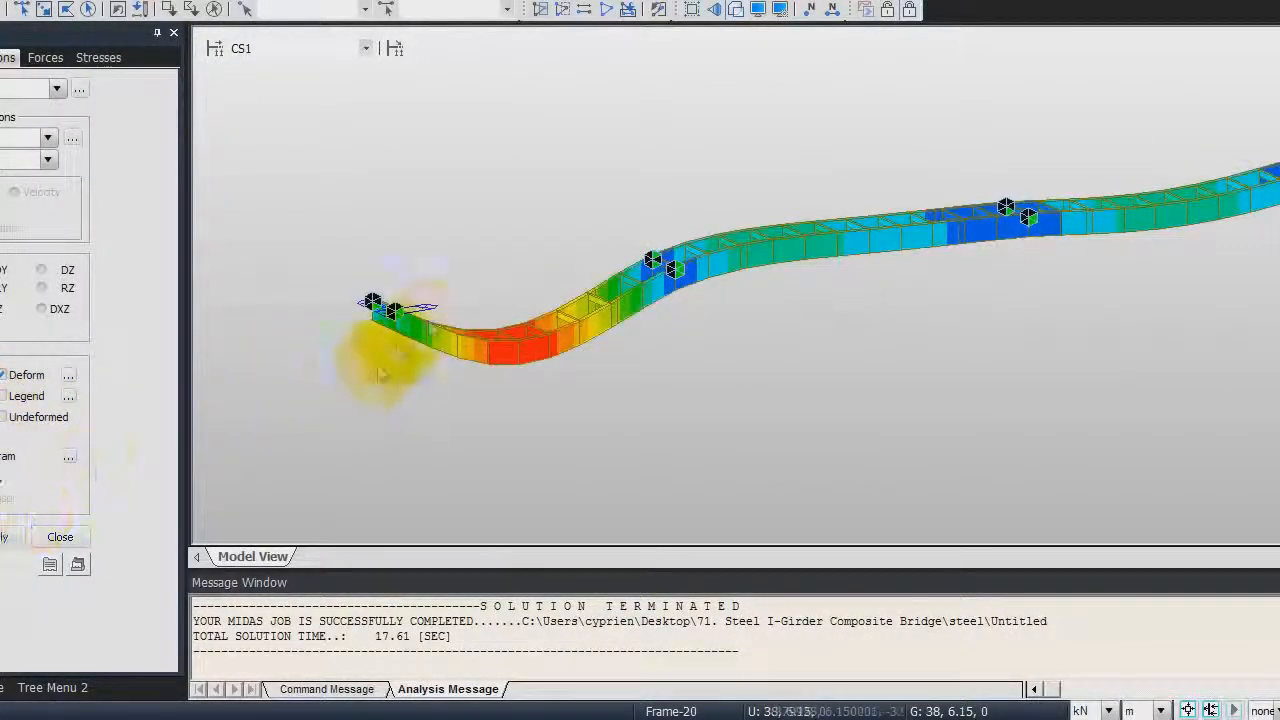
Set the deformation scale factor of the displacement contour to 0.3
{"action": "left_click", "coordinate": [68, 376]}
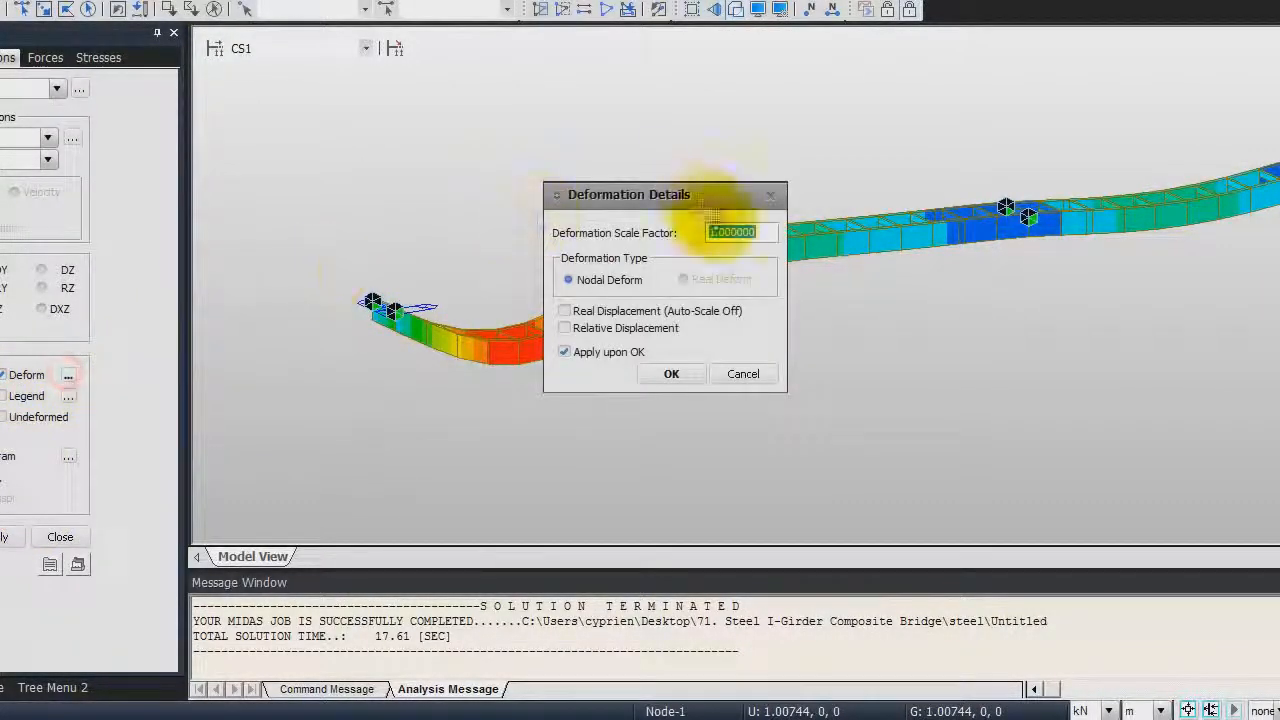
{"action": "left_click_drag", "start_coordinate": [760, 232], "coordinate": [662, 236]}
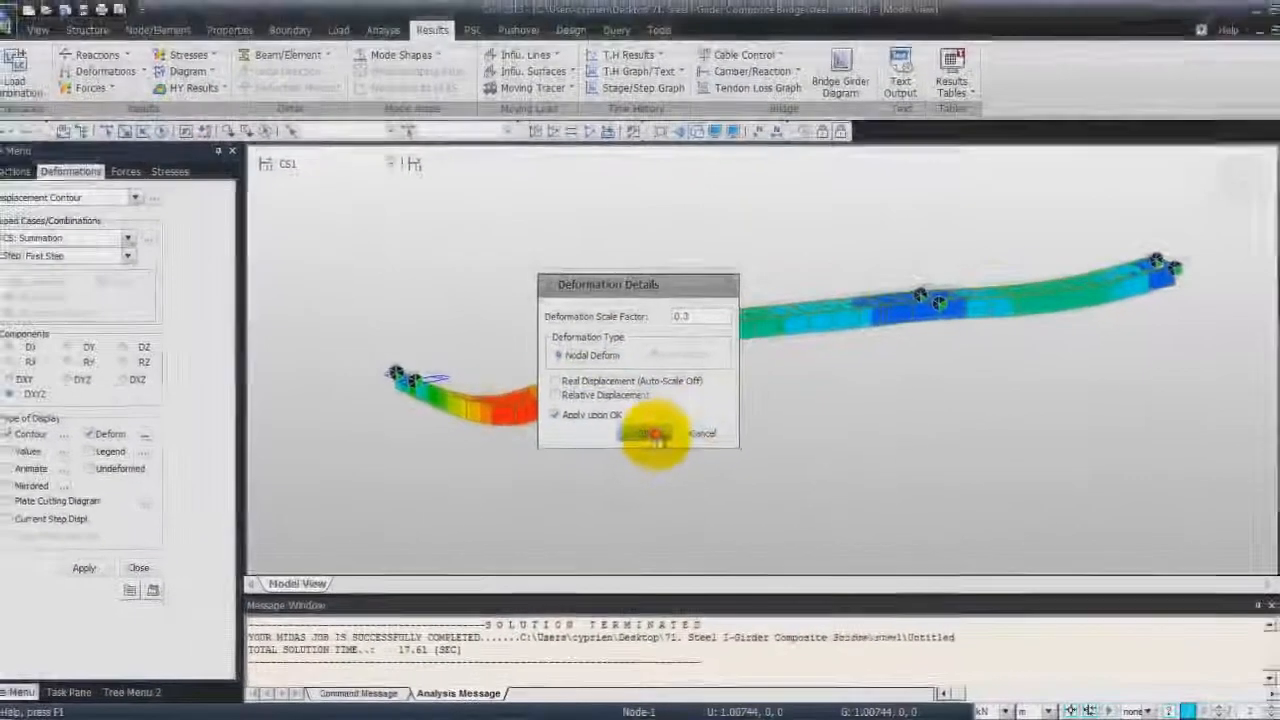
{"action": "left_click", "coordinate": [671, 374]}
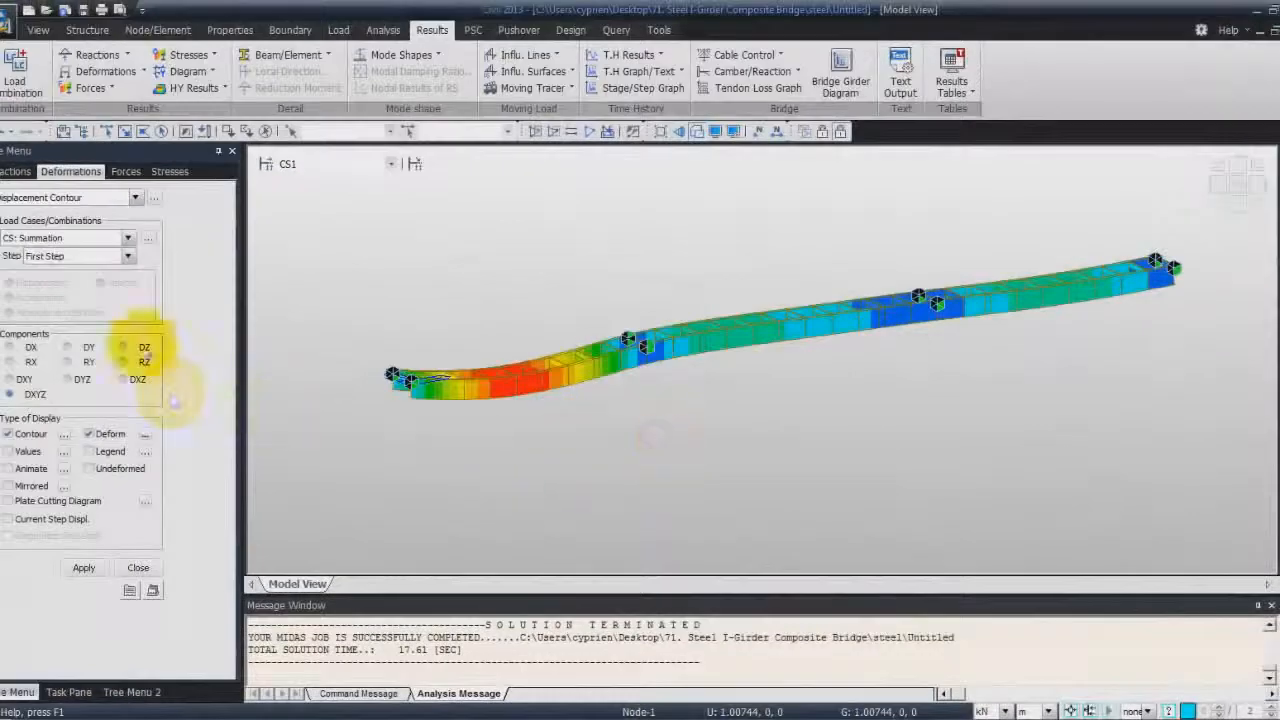
Step through construction stages CS2, CS4, CS1 and Min/Max to compare the displacement contours
{"action": "left_click", "coordinate": [390, 163]}
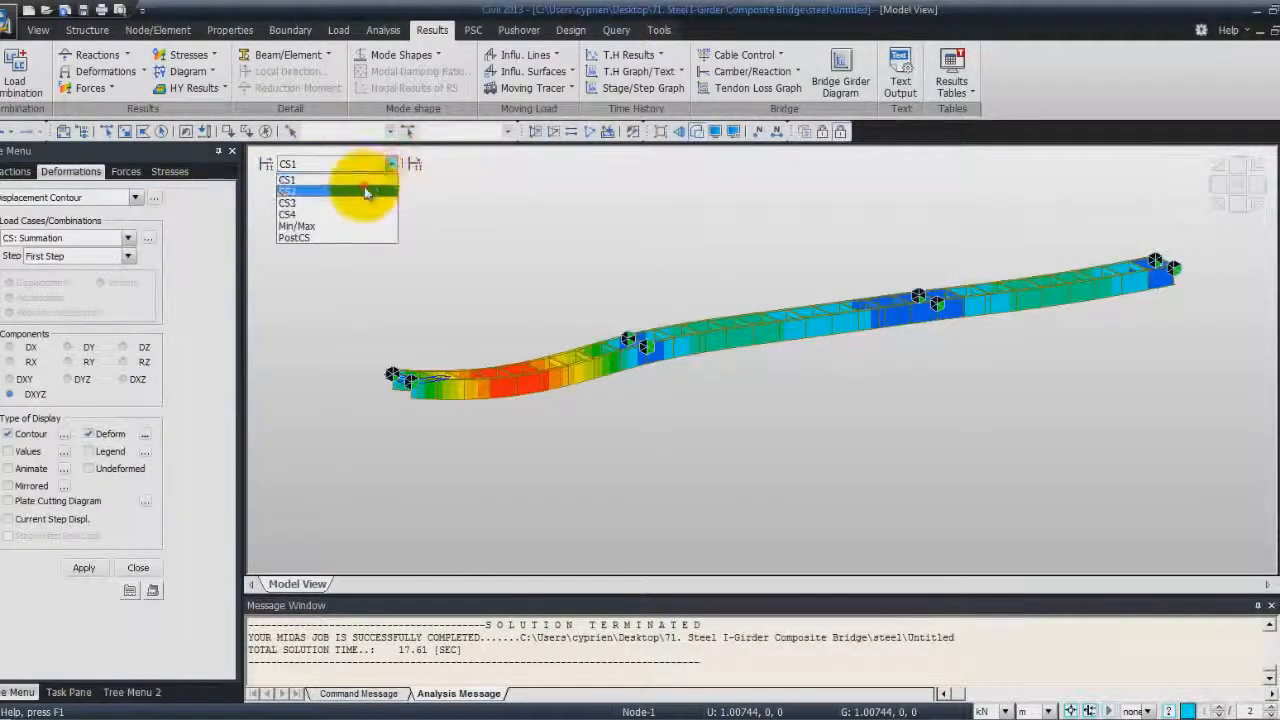
{"action": "left_click", "coordinate": [365, 190]}
{"action": "scroll", "coordinate": [365, 199], "scroll_direction": "down", "scroll_amount": 2}
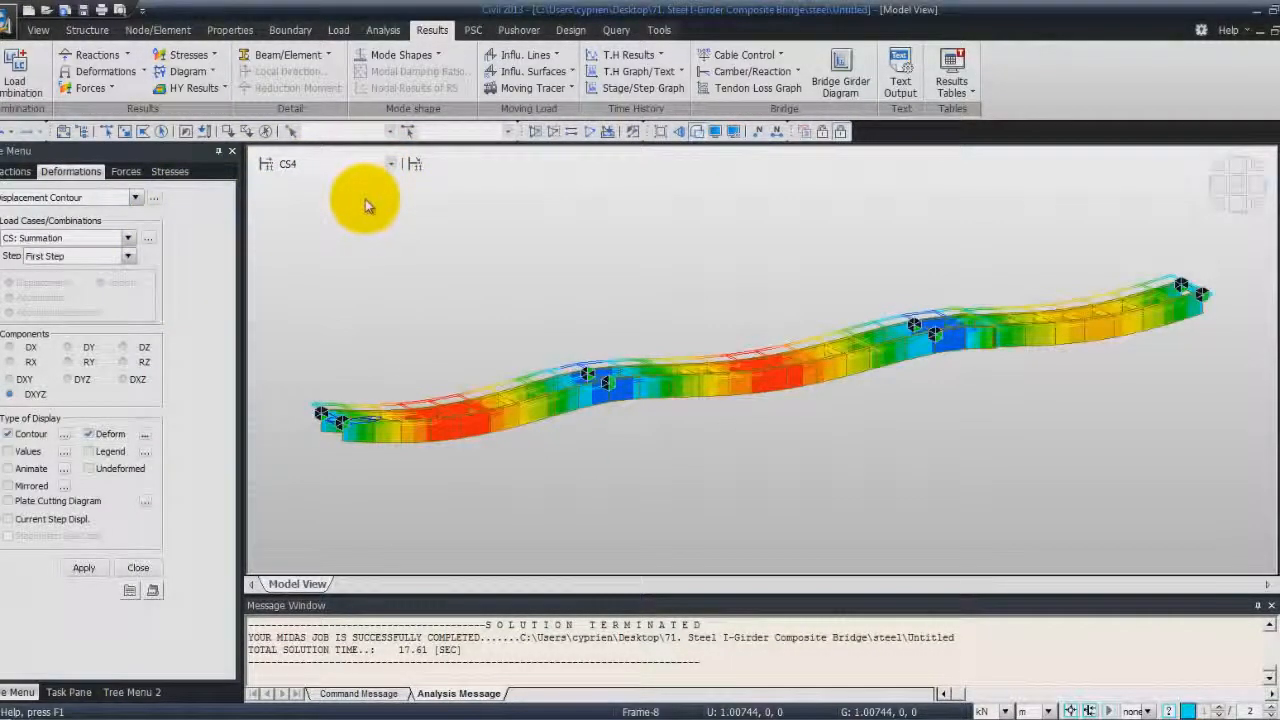
{"action": "scroll", "coordinate": [365, 199], "scroll_direction": "up", "scroll_amount": 3}
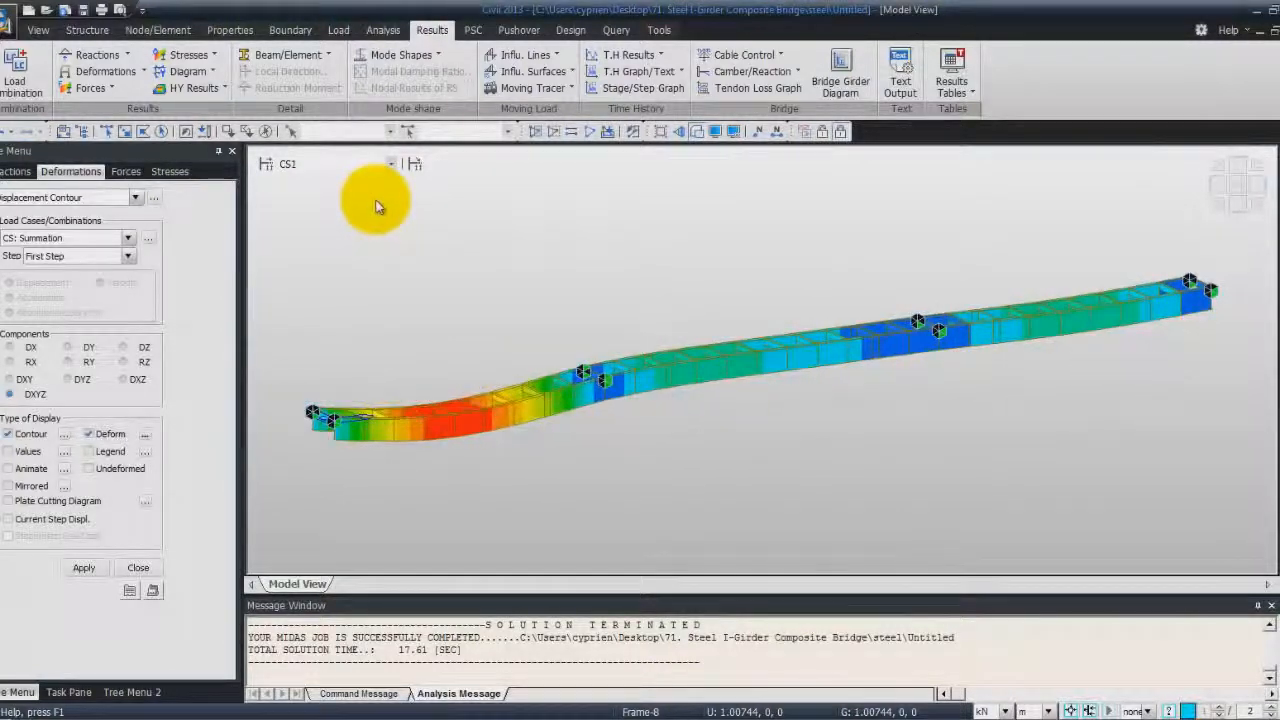
{"action": "scroll", "coordinate": [368, 200], "scroll_direction": "down", "scroll_amount": 1}
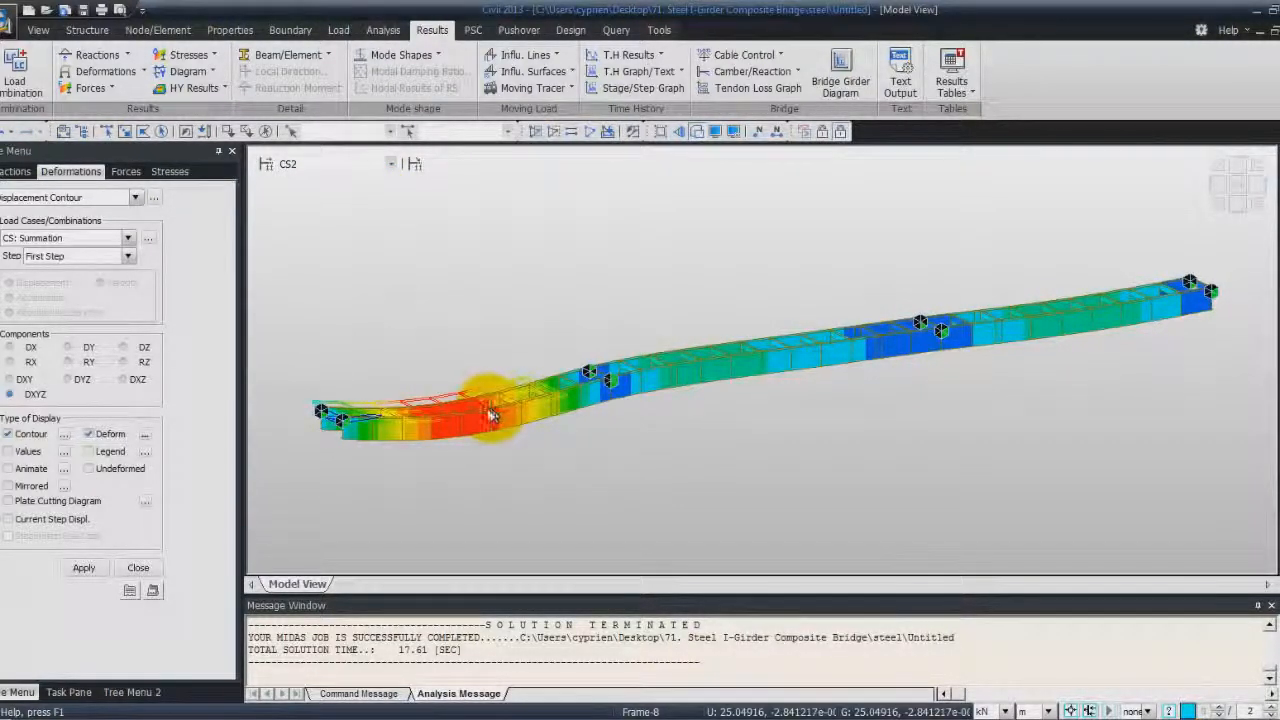
{"action": "scroll", "coordinate": [487, 408], "scroll_direction": "down", "scroll_amount": 2}
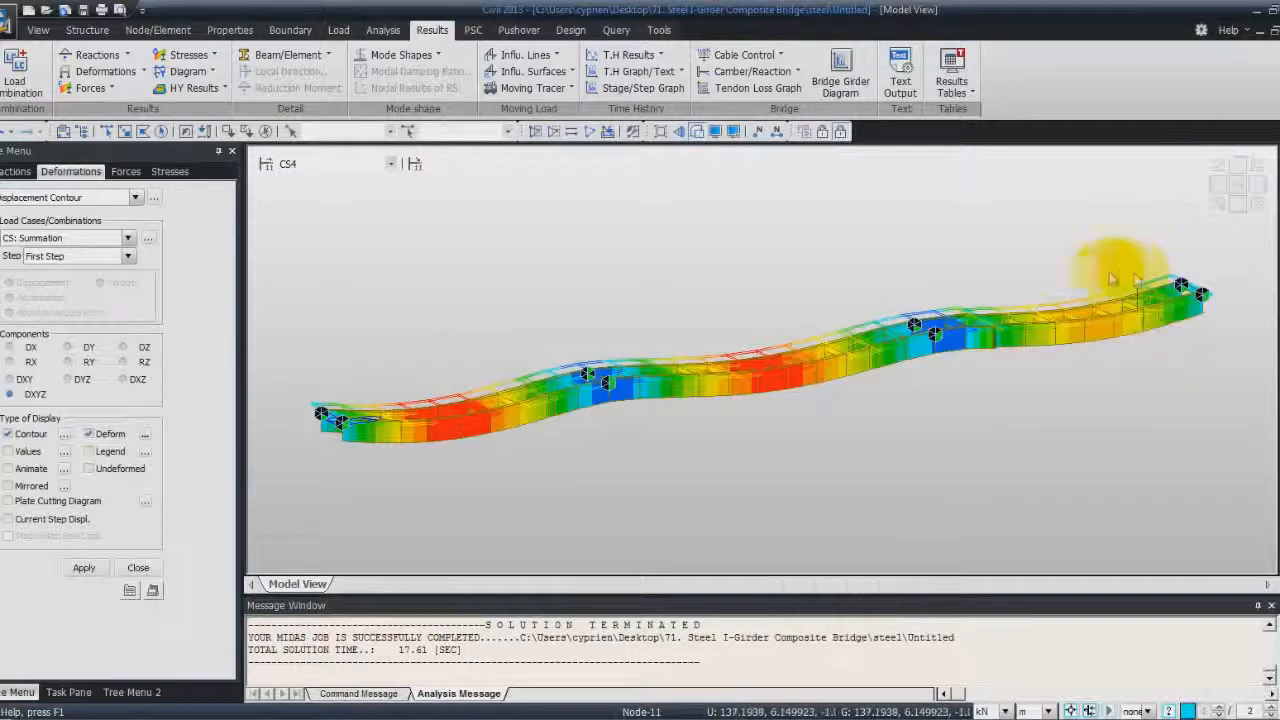
{"action": "scroll", "coordinate": [754, 288], "scroll_direction": "down", "scroll_amount": 1}
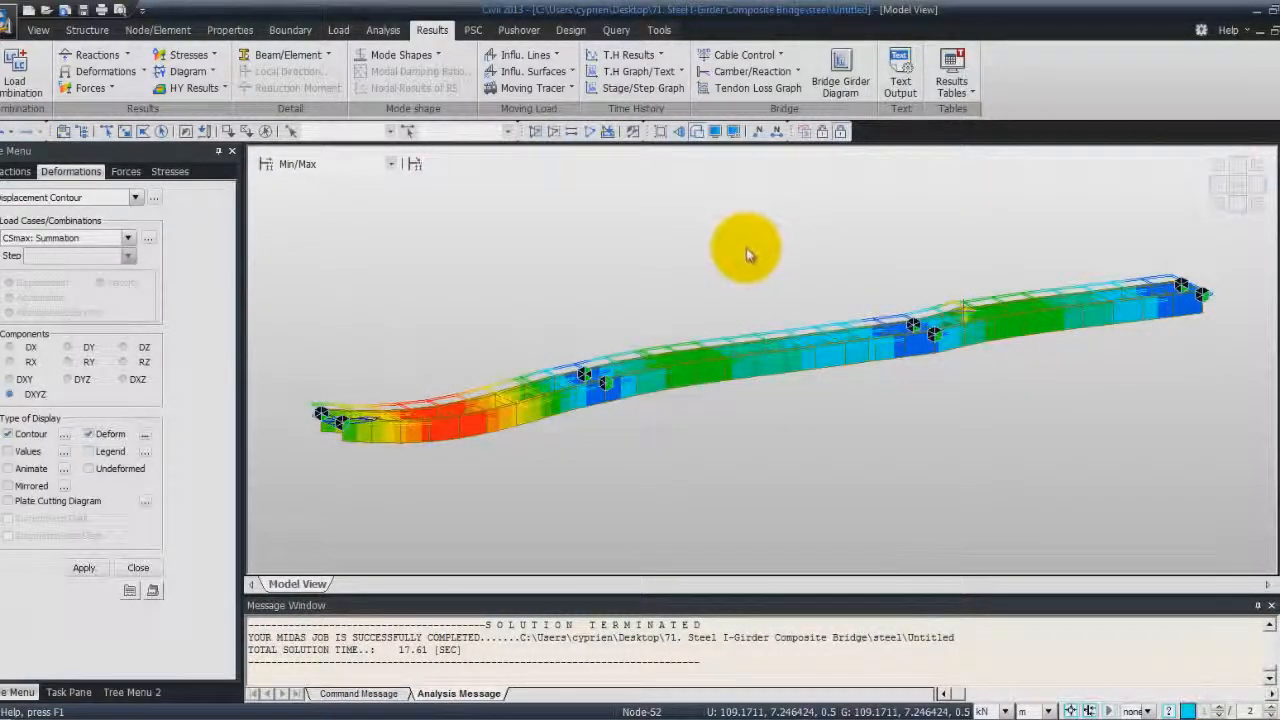
{"action": "scroll", "coordinate": [748, 262], "scroll_direction": "up", "scroll_amount": 1}
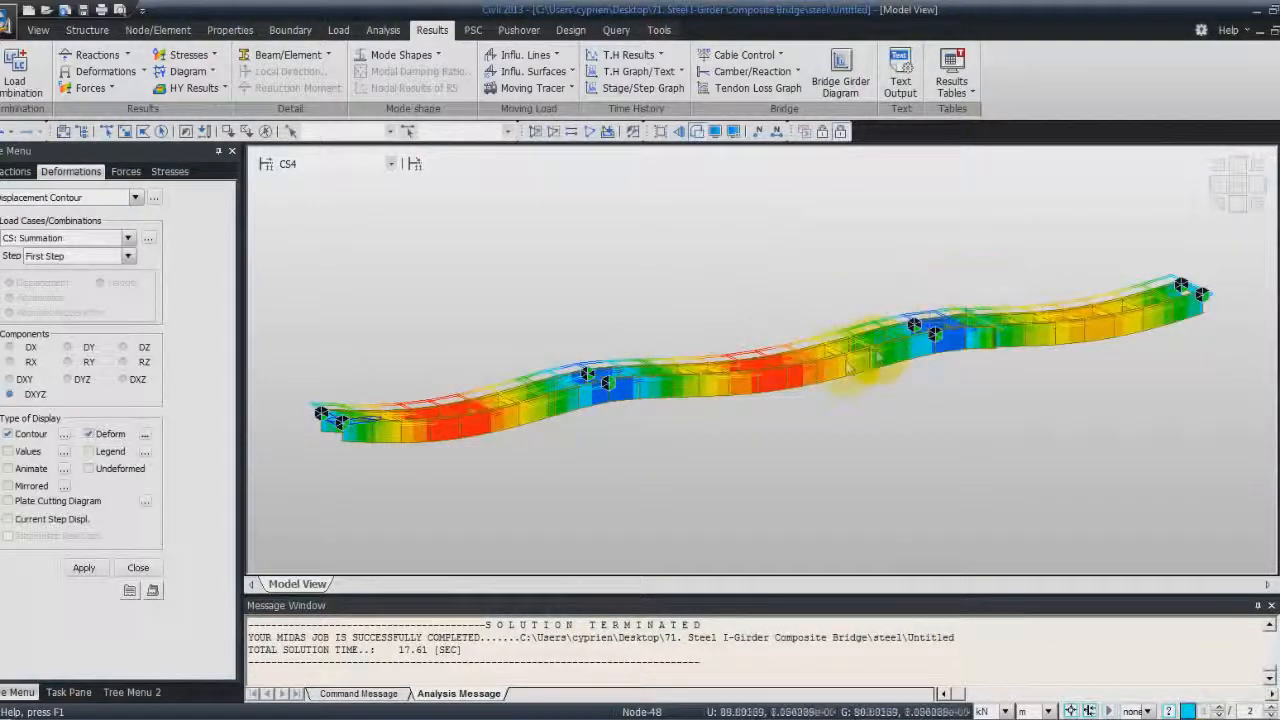
Close the results panel and open the Beam Stress results table for composite sections in construction stages
{"action": "left_click", "coordinate": [140, 567]}
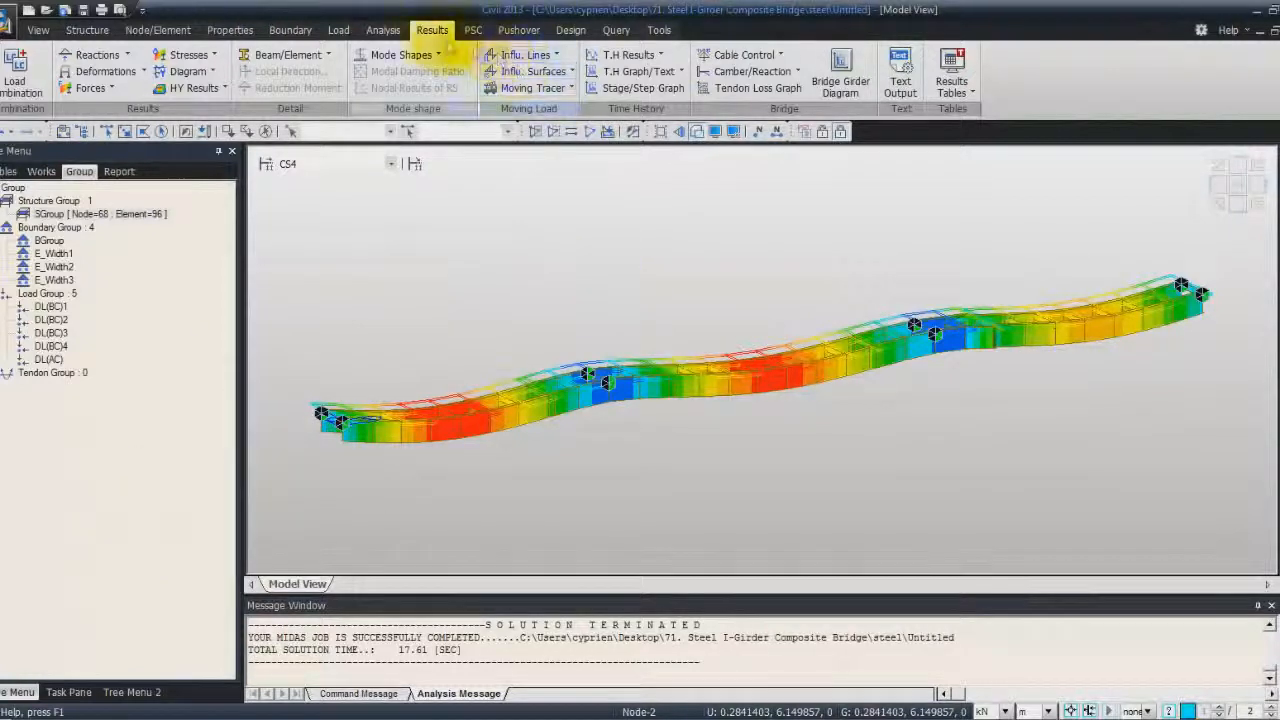
{"action": "left_click", "coordinate": [951, 63]}
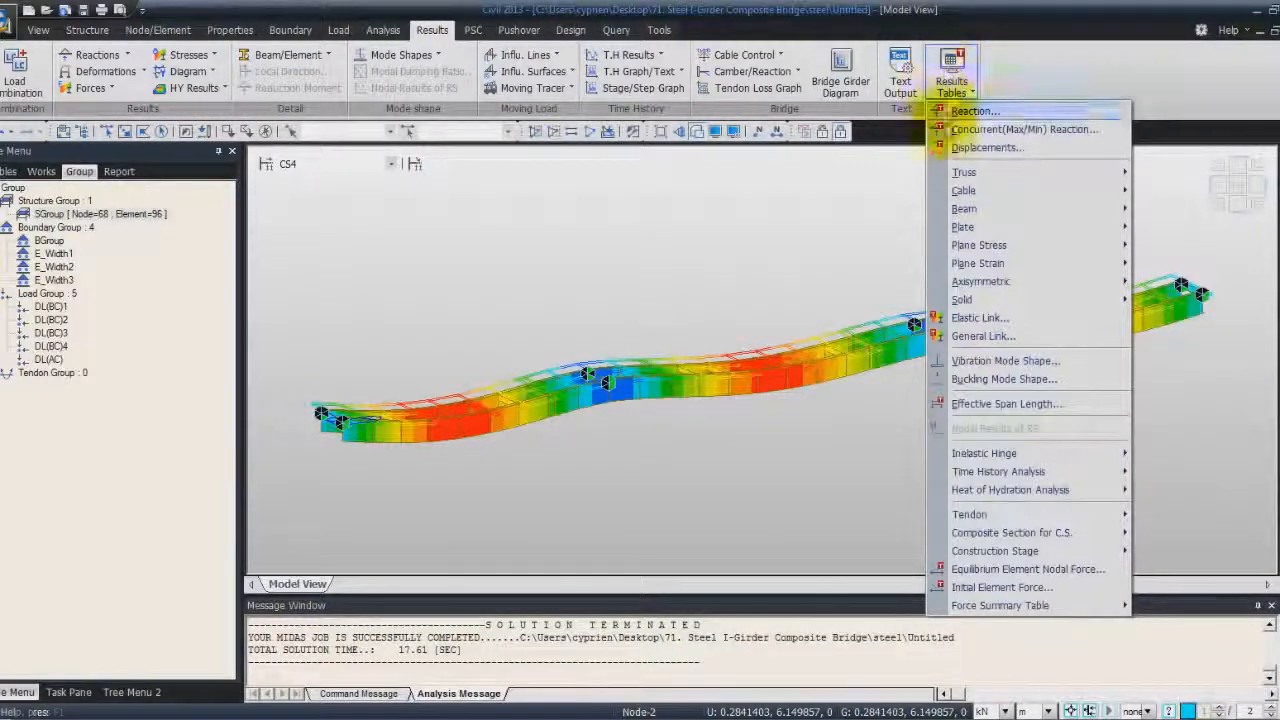
{"action": "mouse_move", "coordinate": [1039, 538]}
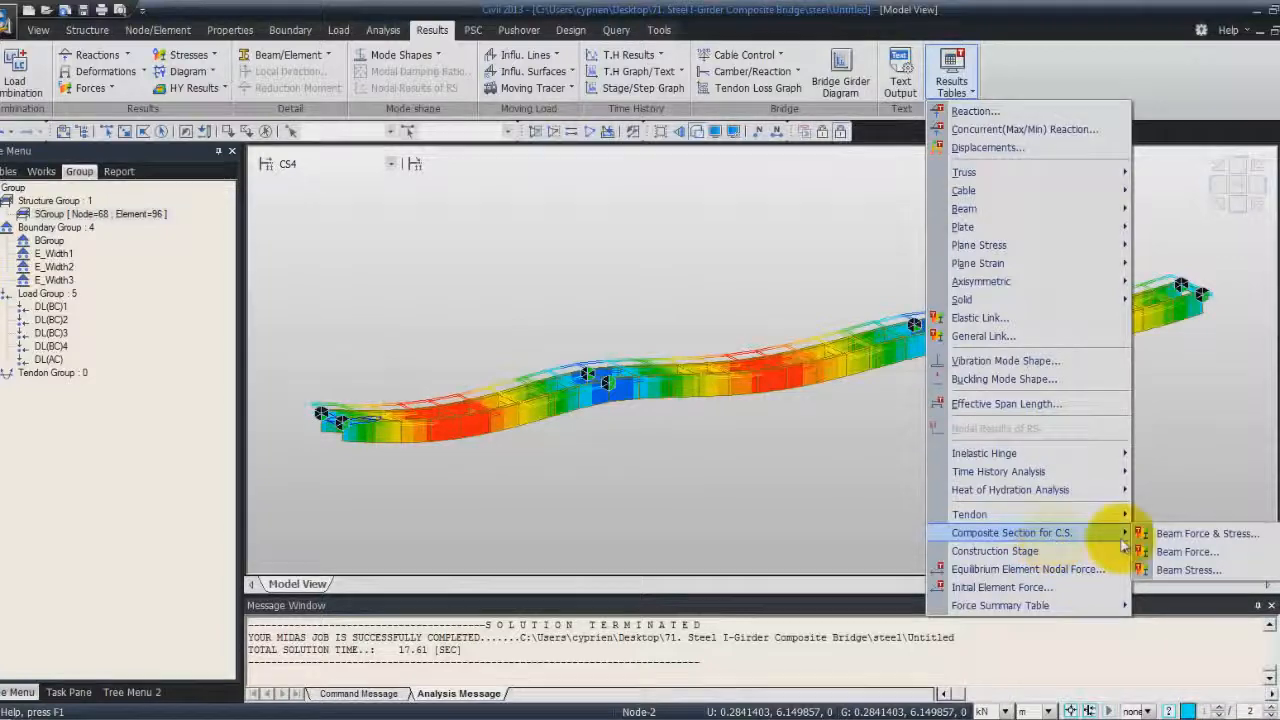
{"action": "left_click", "coordinate": [1235, 570]}
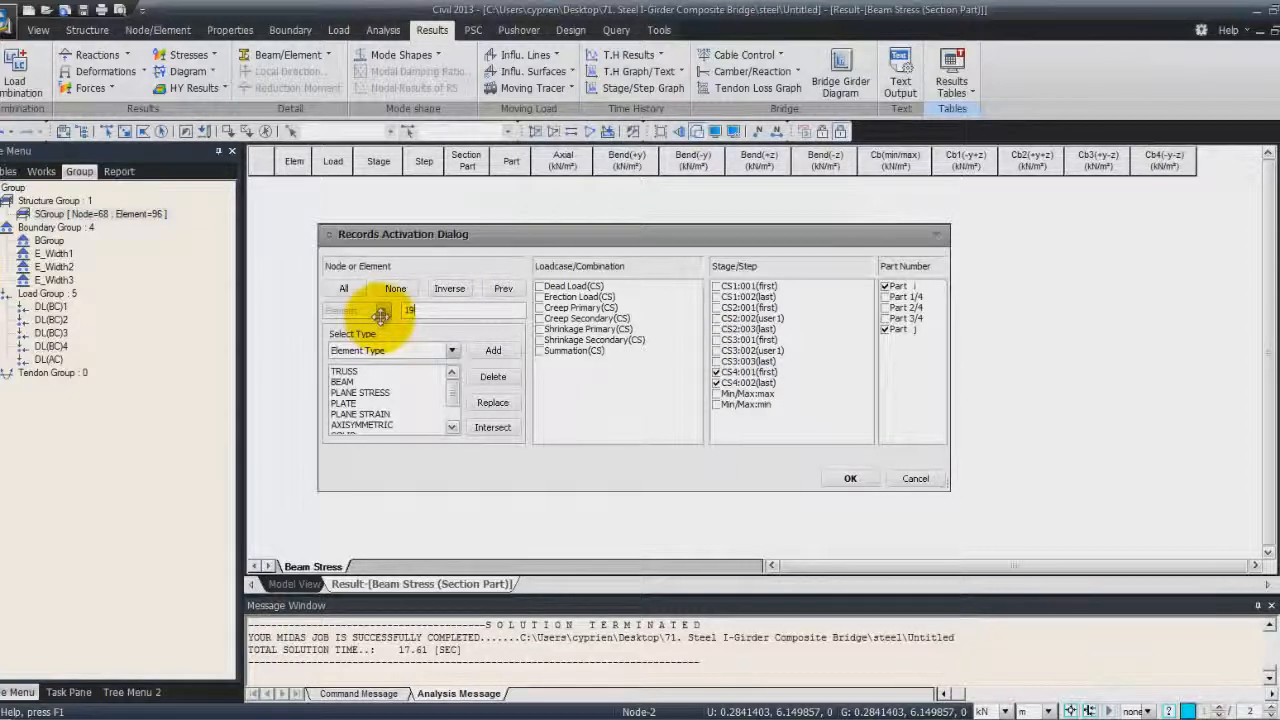
Activate table records for Summation(CS), every CS1 to CS4 step, and Part j only
{"action": "left_click", "coordinate": [540, 351]}
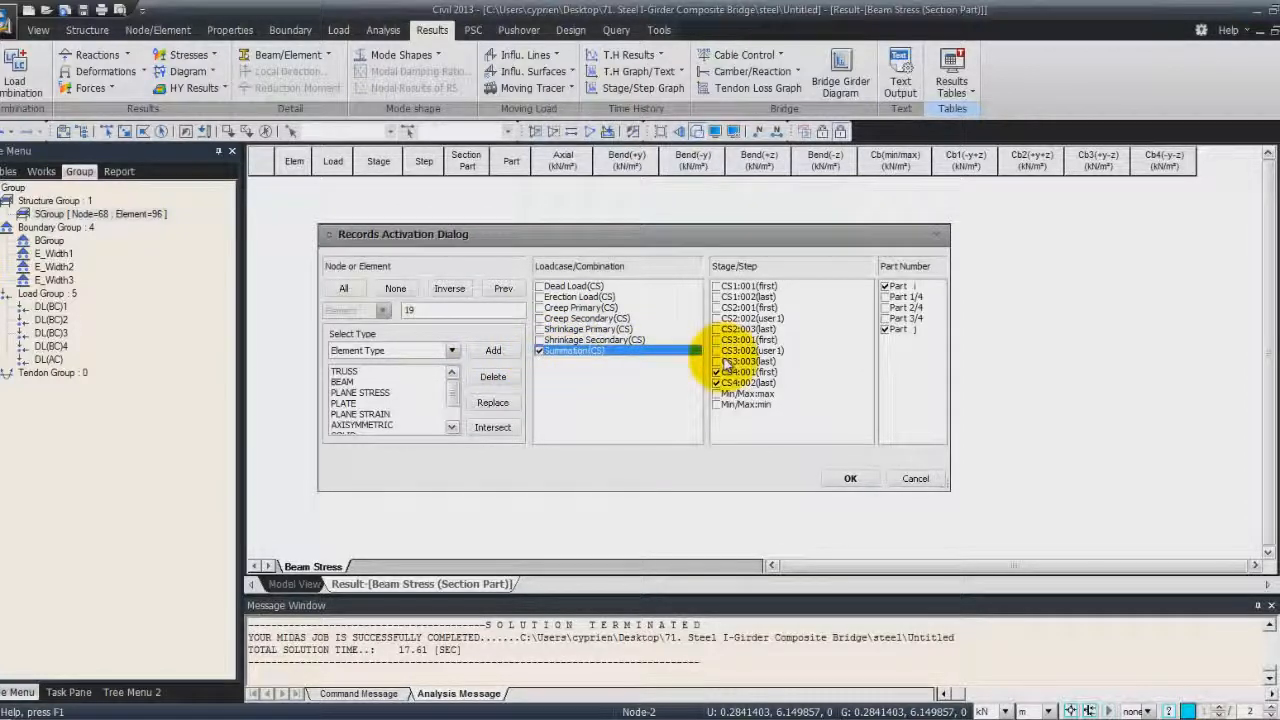
{"action": "left_click", "coordinate": [716, 286]}
{"action": "left_click", "coordinate": [716, 297]}
{"action": "left_click", "coordinate": [716, 308]}
{"action": "left_click", "coordinate": [716, 318]}
{"action": "left_click", "coordinate": [716, 329]}
{"action": "left_click", "coordinate": [716, 340]}
{"action": "left_click", "coordinate": [716, 351]}
{"action": "left_click", "coordinate": [716, 361]}
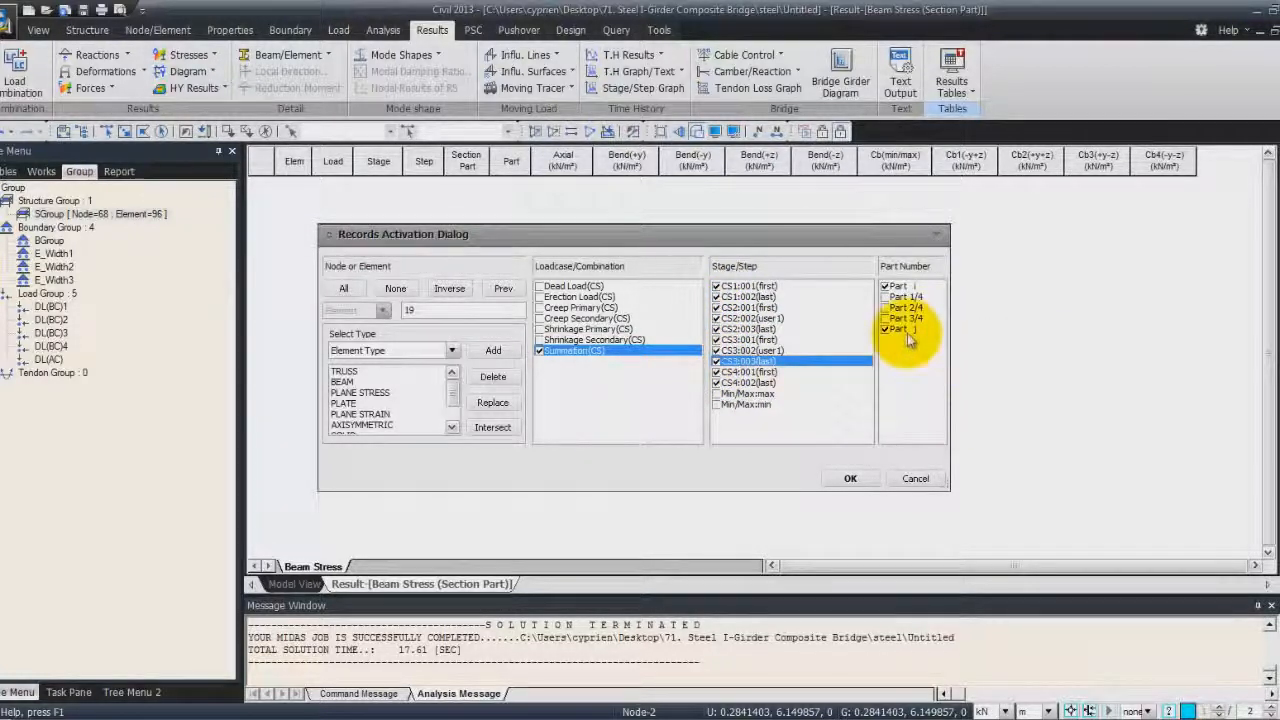
{"action": "left_click", "coordinate": [884, 286]}
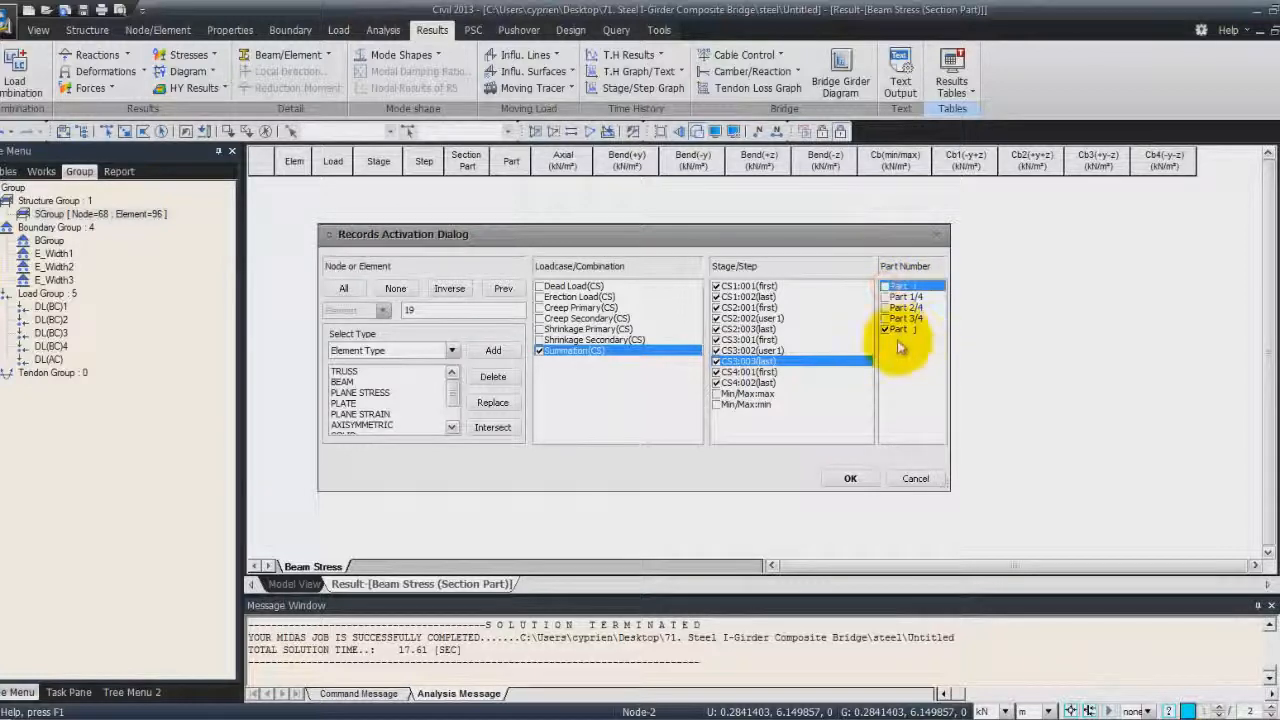
{"action": "left_click", "coordinate": [850, 478]}
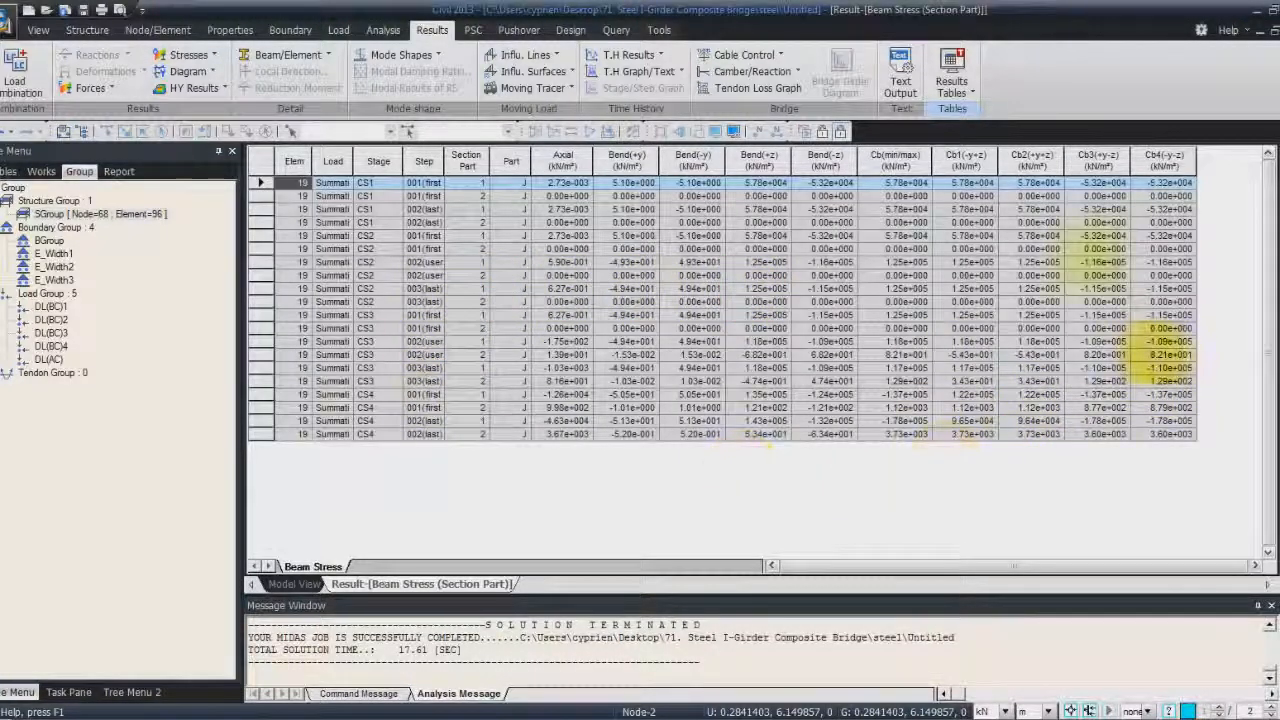